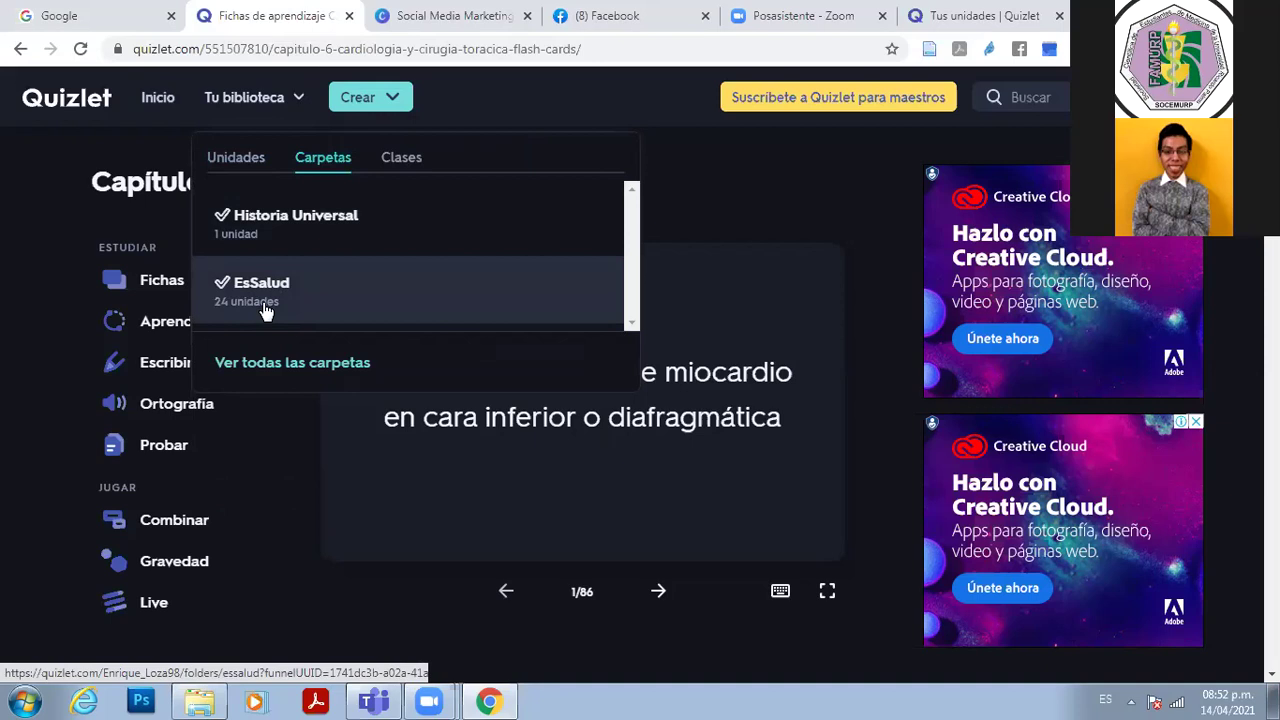
- Open the EsSalud folder and look through the chapter study sets it contains
click(266, 312)
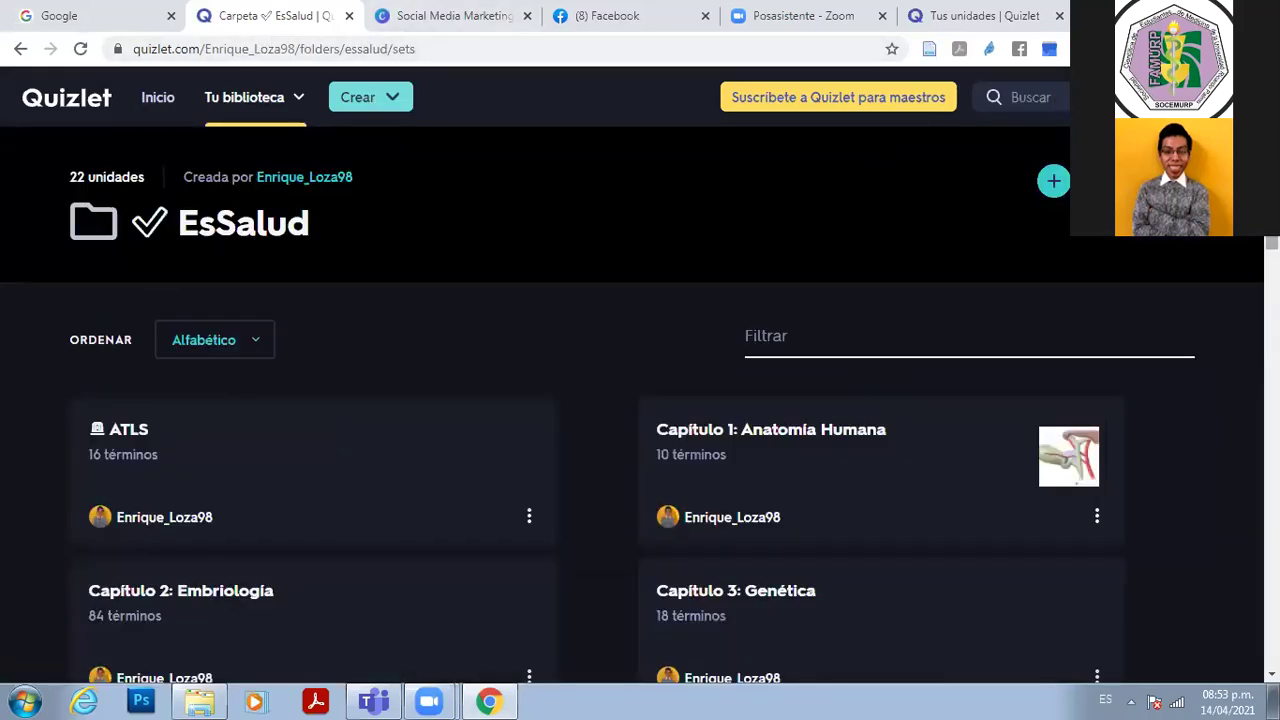
scroll(640, 400, down, 5)
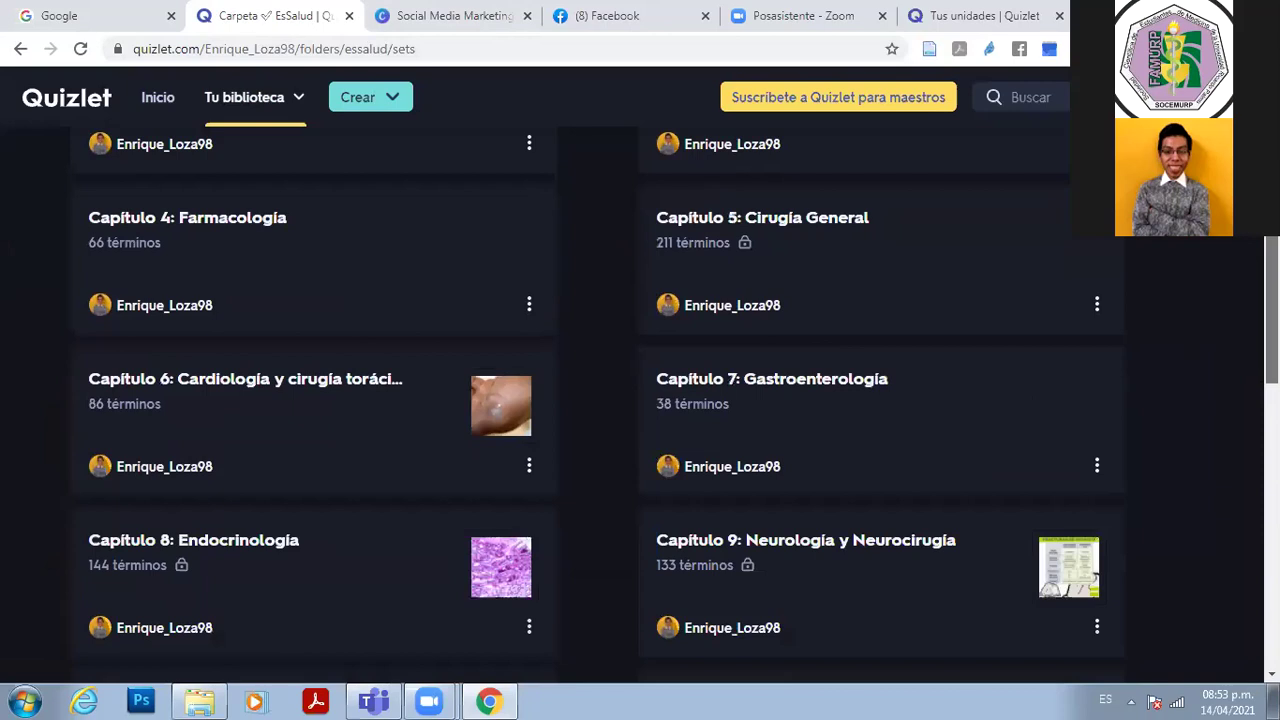
scroll(640, 400, up, 4)
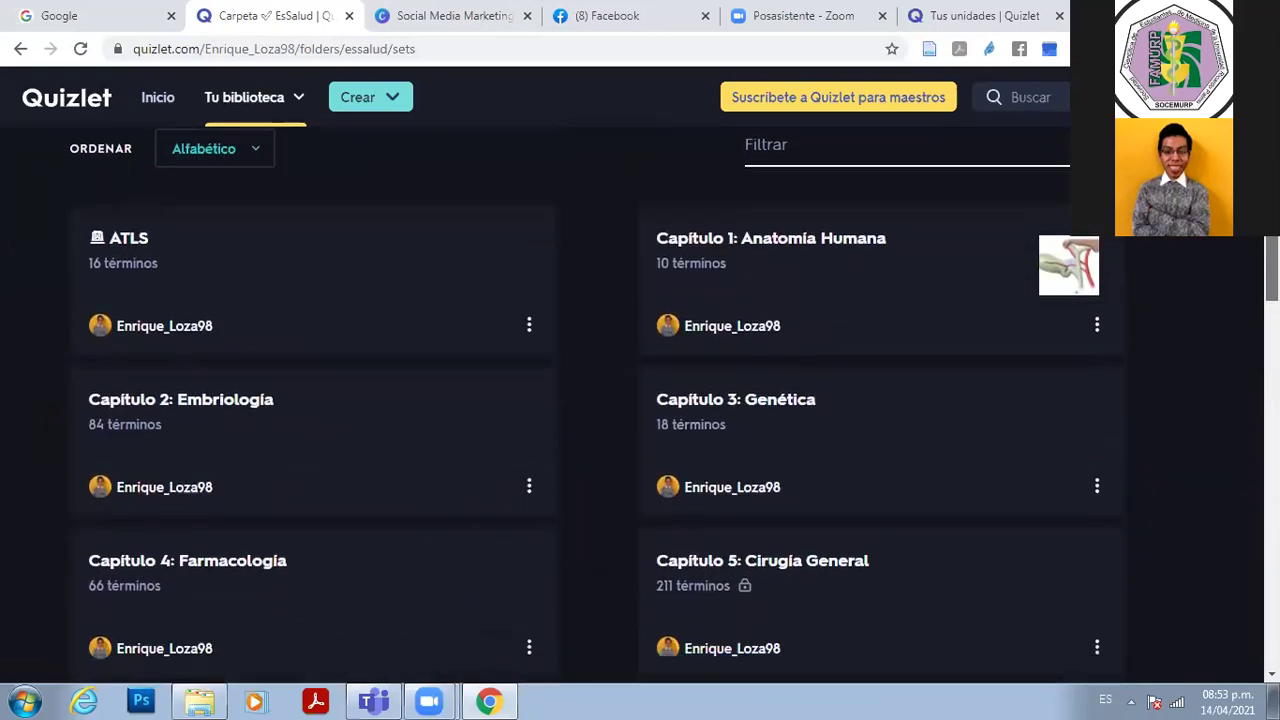
scroll(640, 400, down, 1)
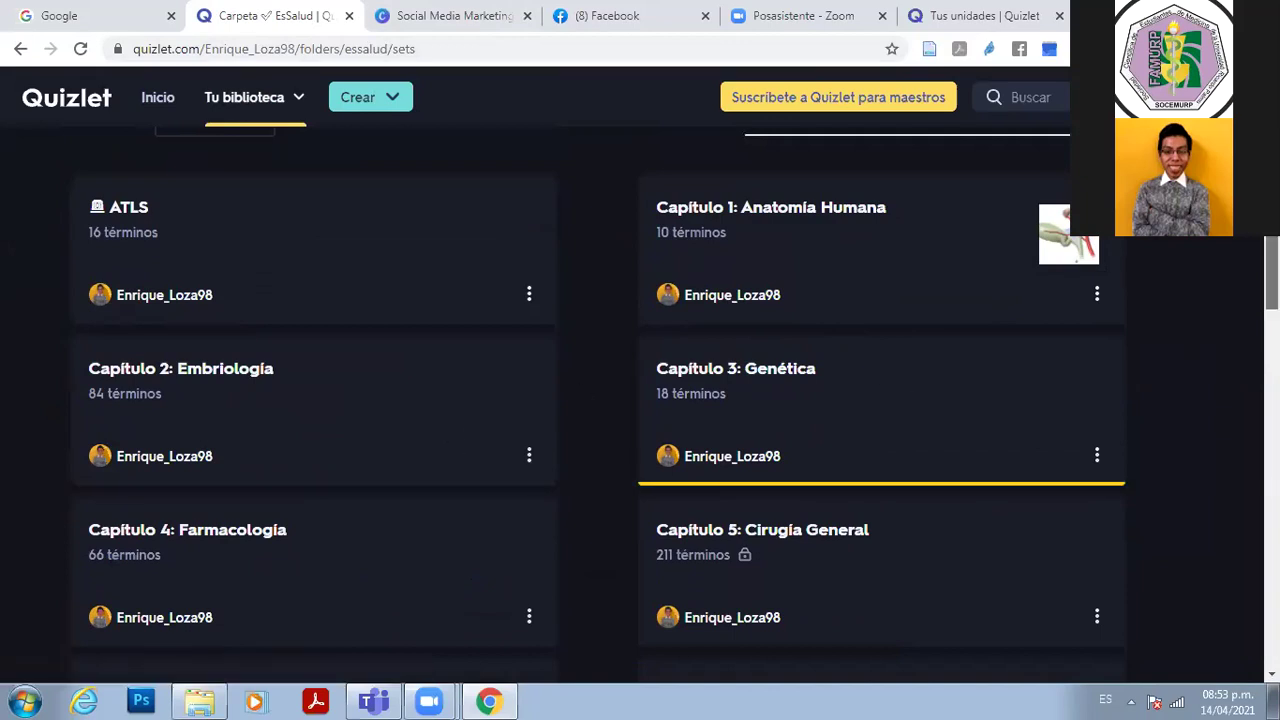
scroll(572, 186, down, 3)
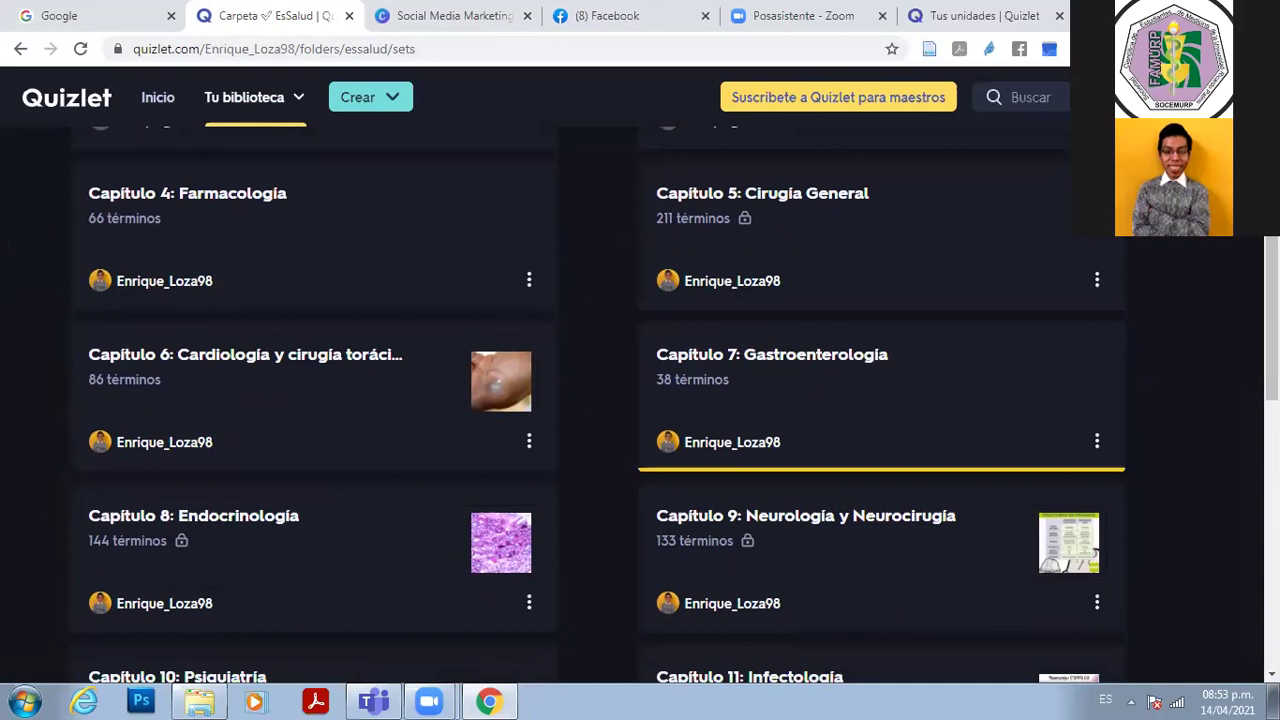
scroll(943, 423, down, 3)
scroll(1220, 562, down, 7)
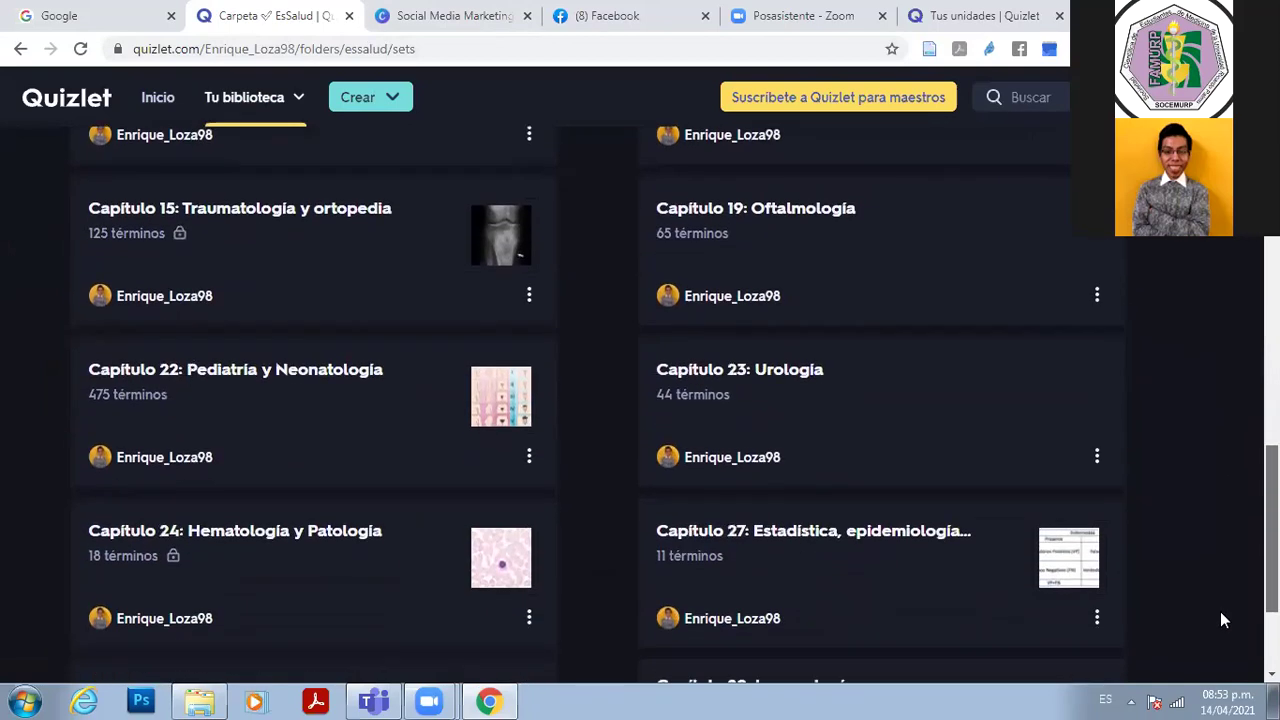
scroll(1226, 662, up, 1)
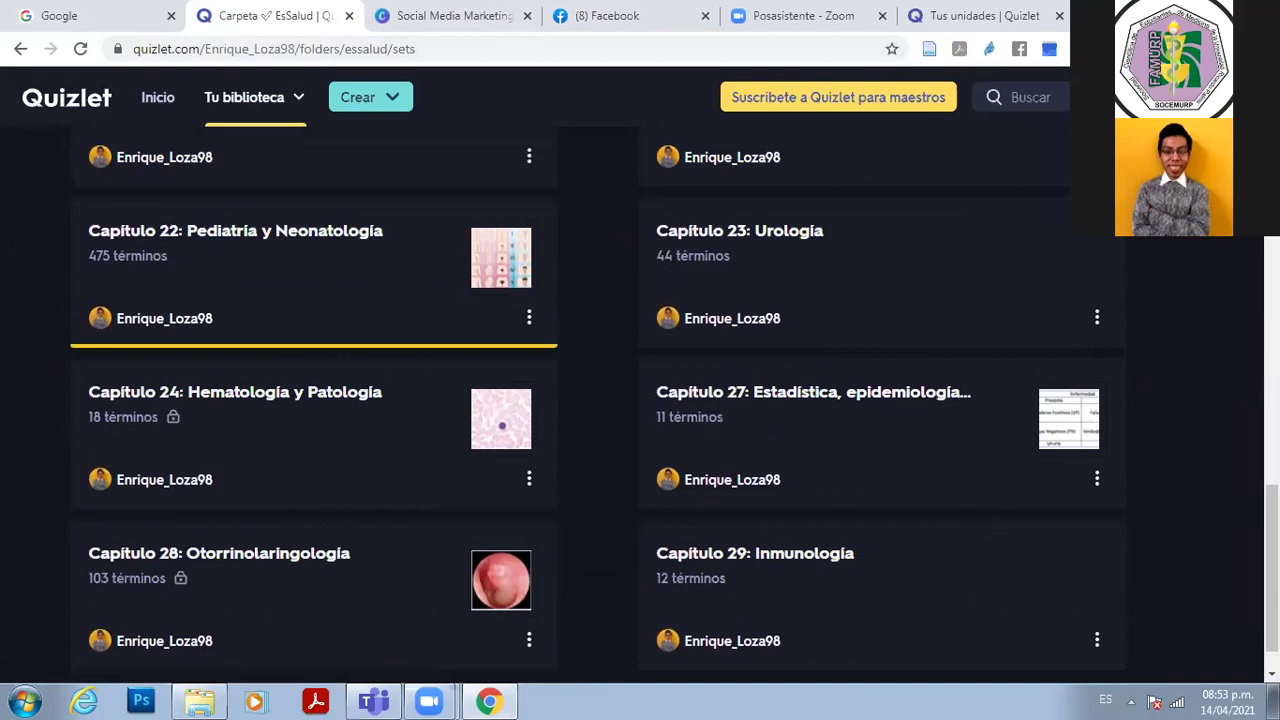
scroll(675, 406, up, 6)
scroll(675, 406, up, 5)
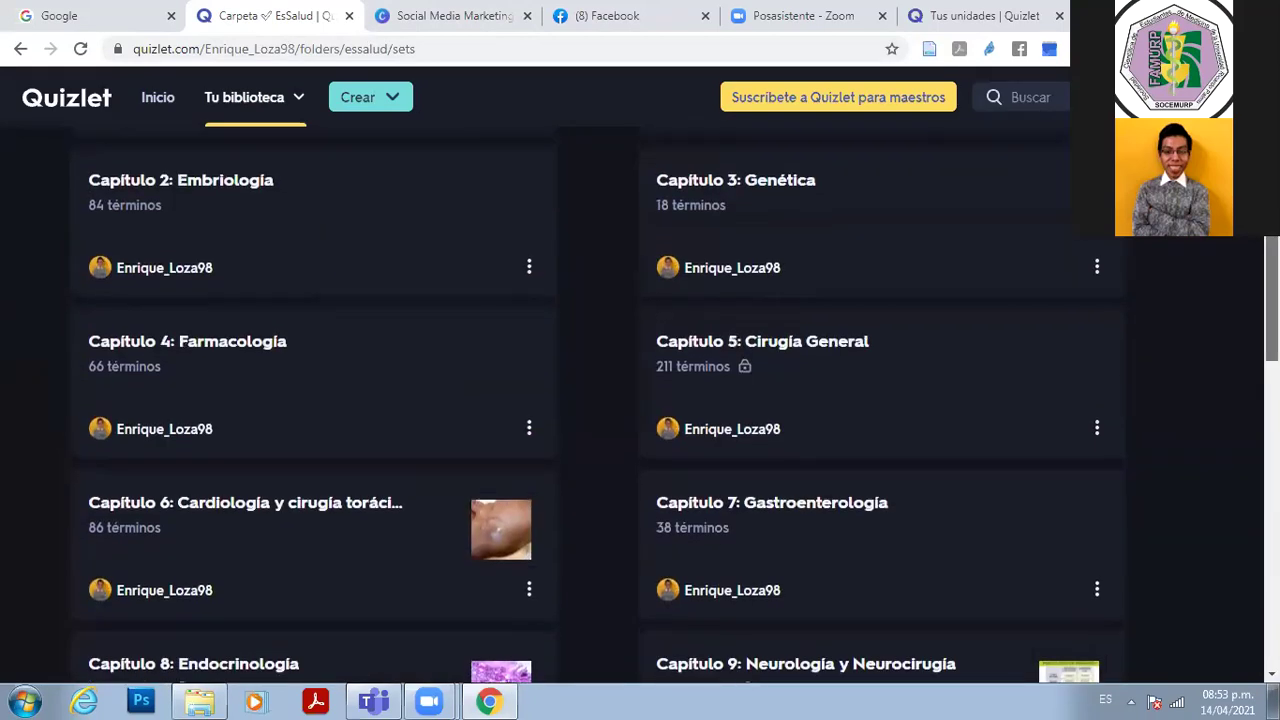
scroll(675, 406, up, 4)
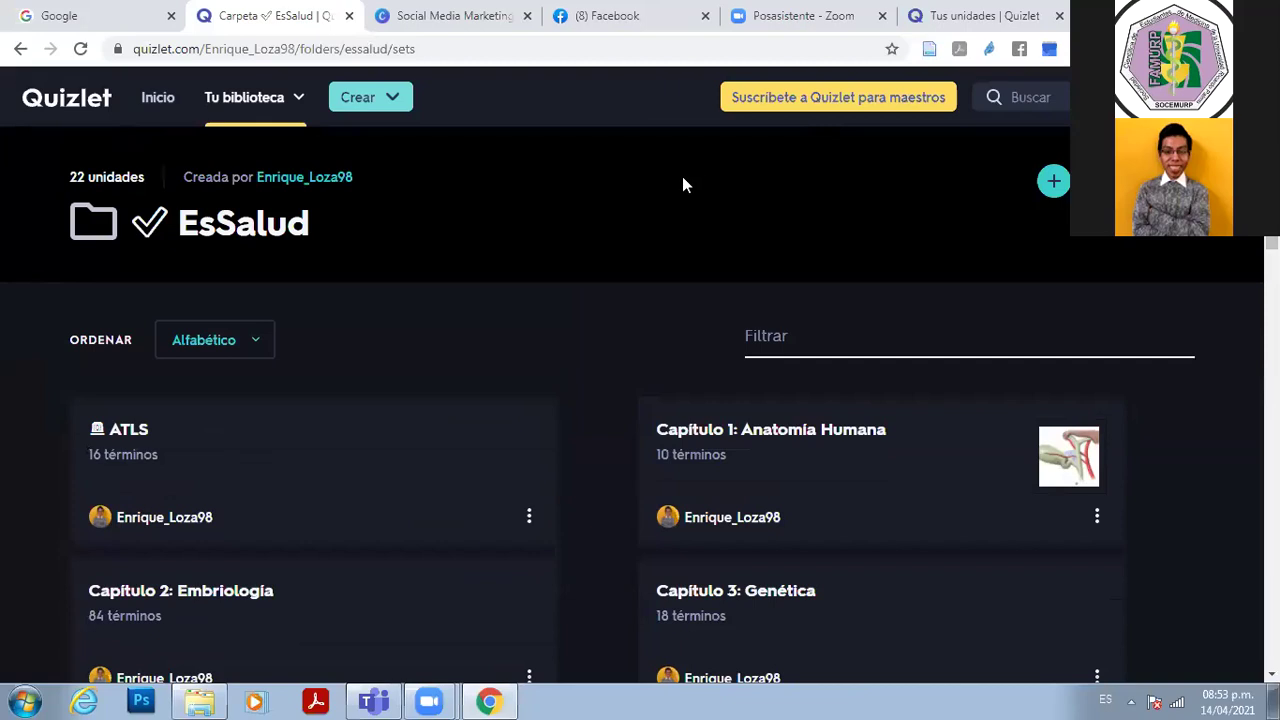
- Open the class Capítulo 26: Traumatología from the library's list of classes
click(258, 118)
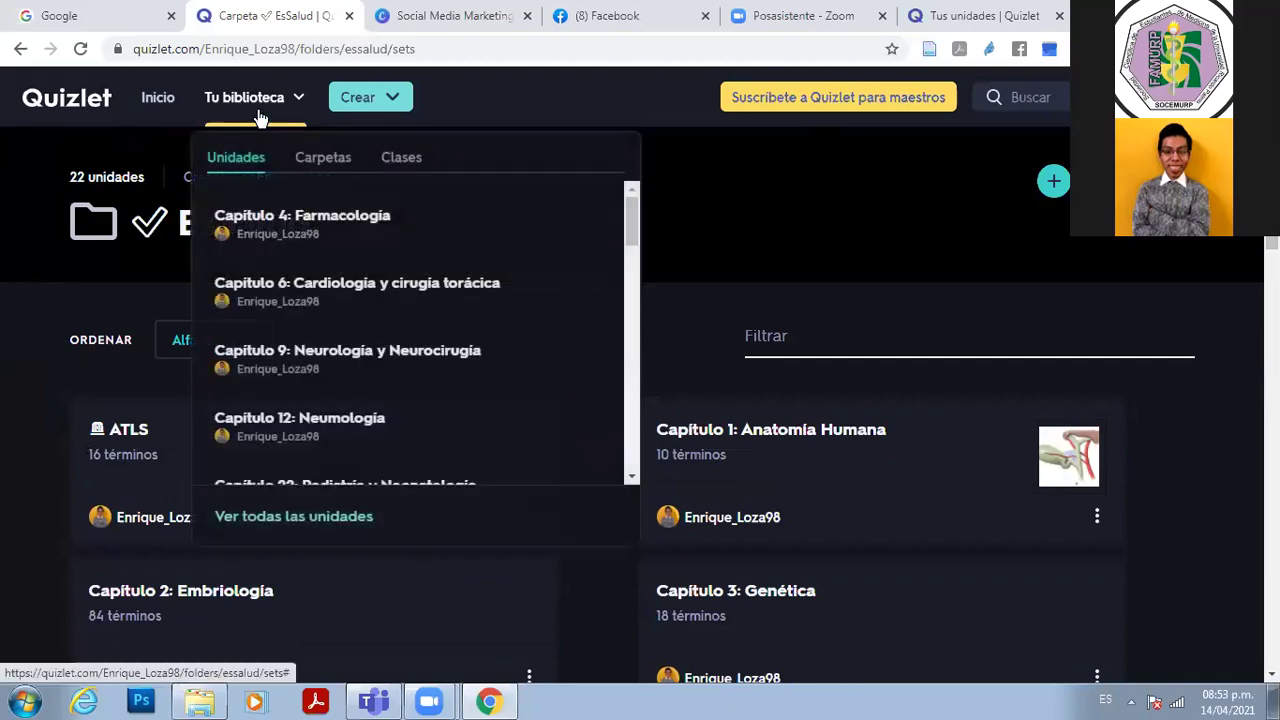
click(327, 160)
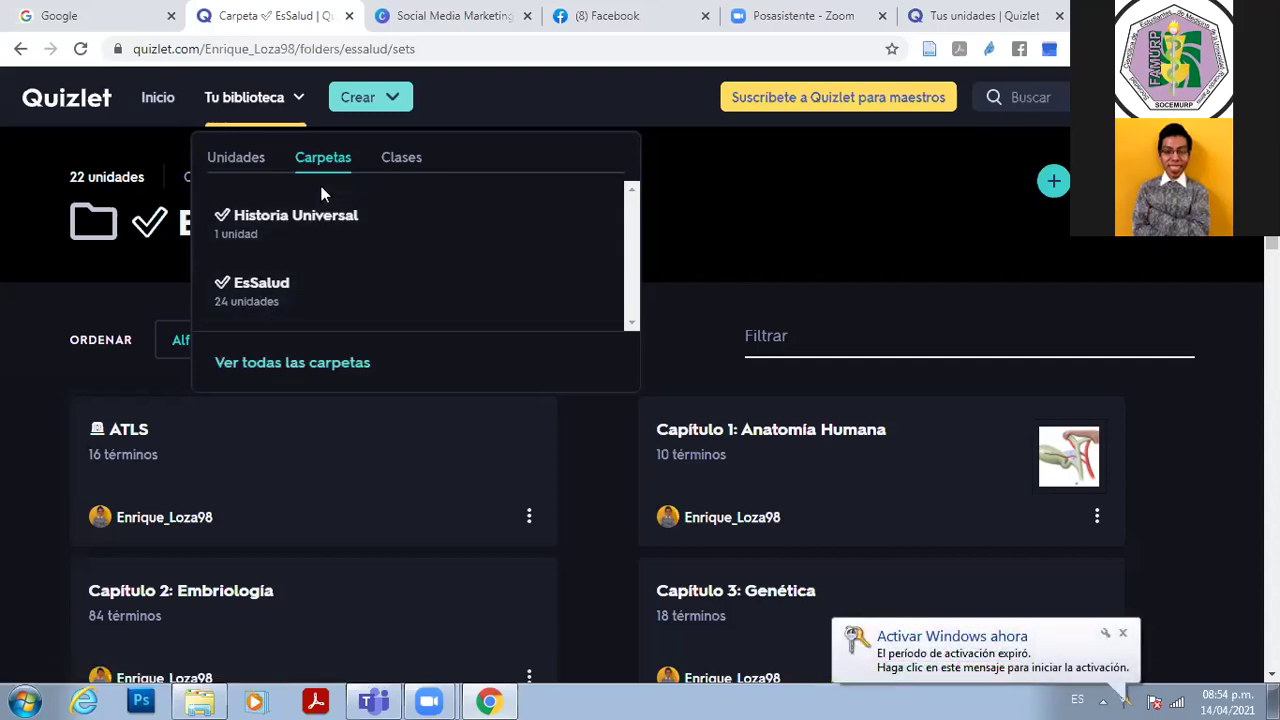
click(391, 163)
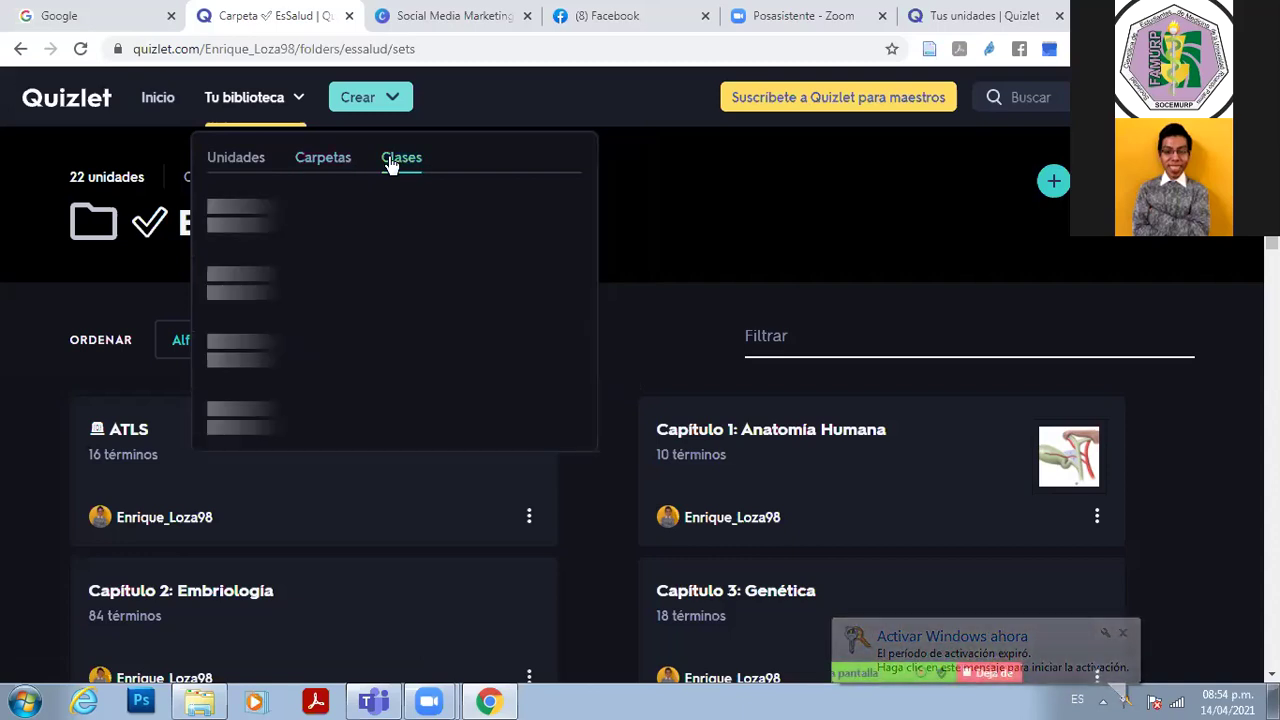
mouse_move(630, 252)
mouse_down()
mouse_move(617, 334)
mouse_move(632, 240)
mouse_up()
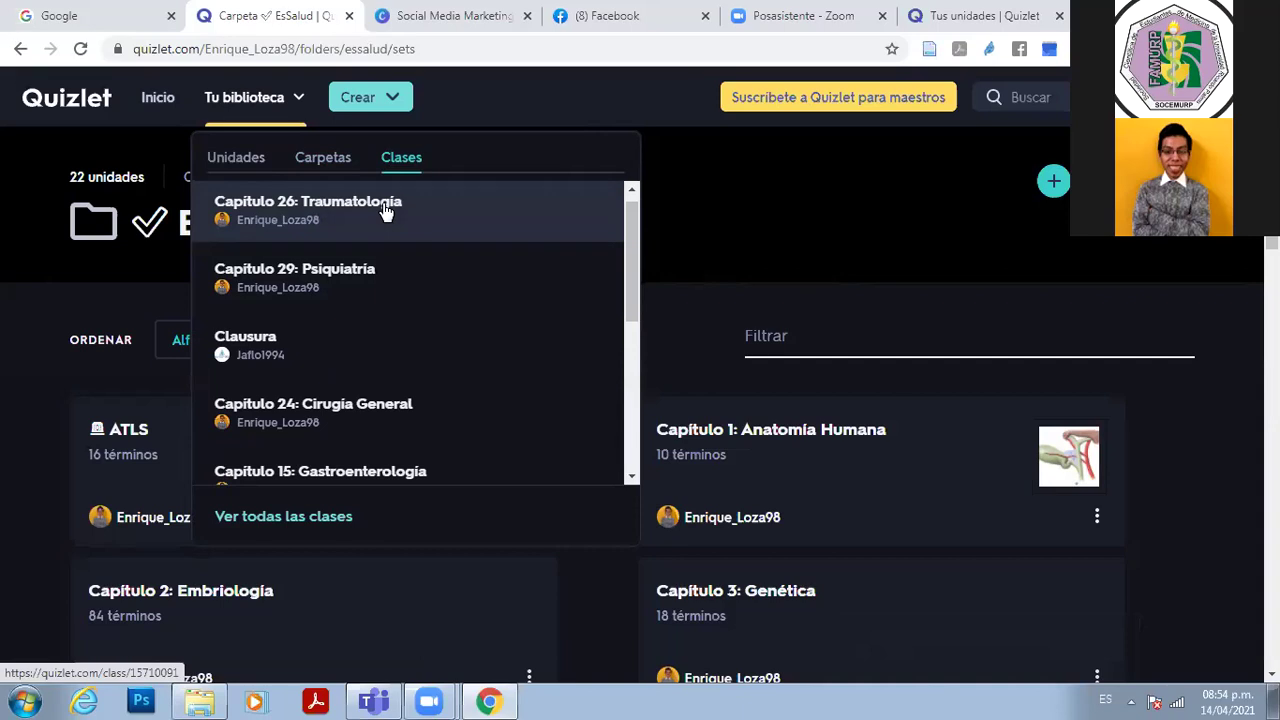
click(386, 210)
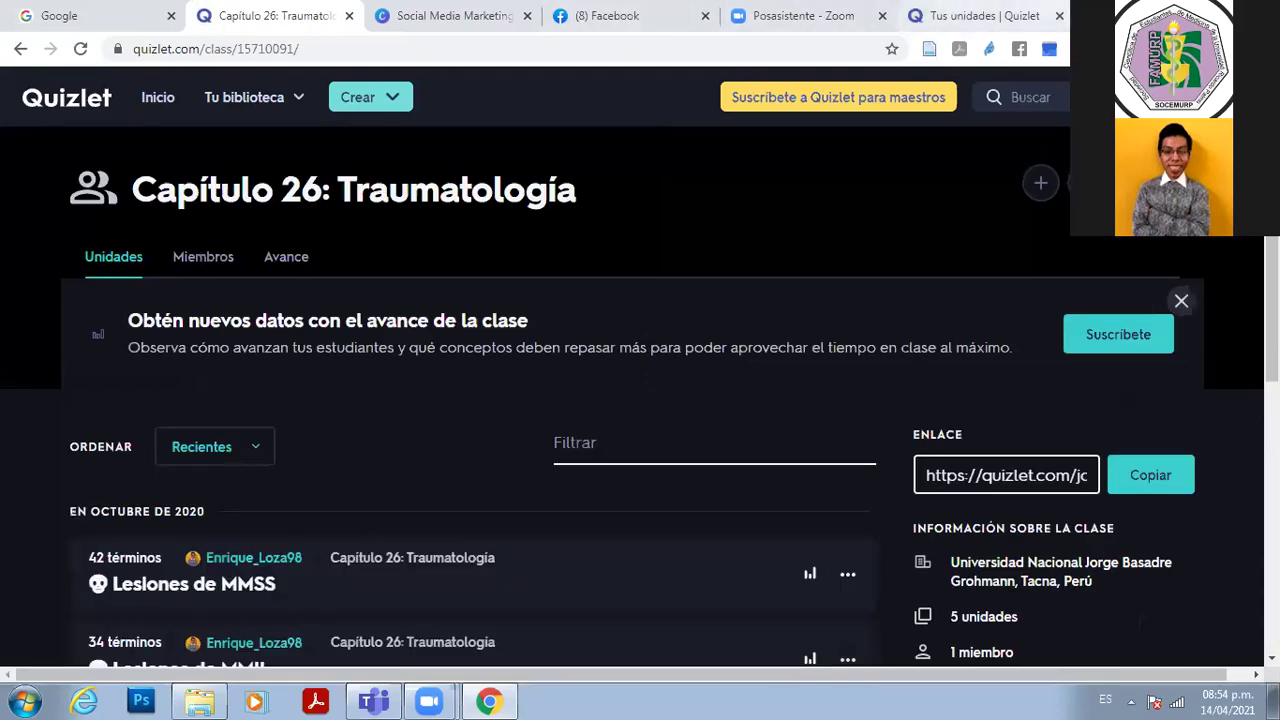
- Look through the study sets and class information of Capítulo 26: Traumatología
scroll(640, 400, down, 5)
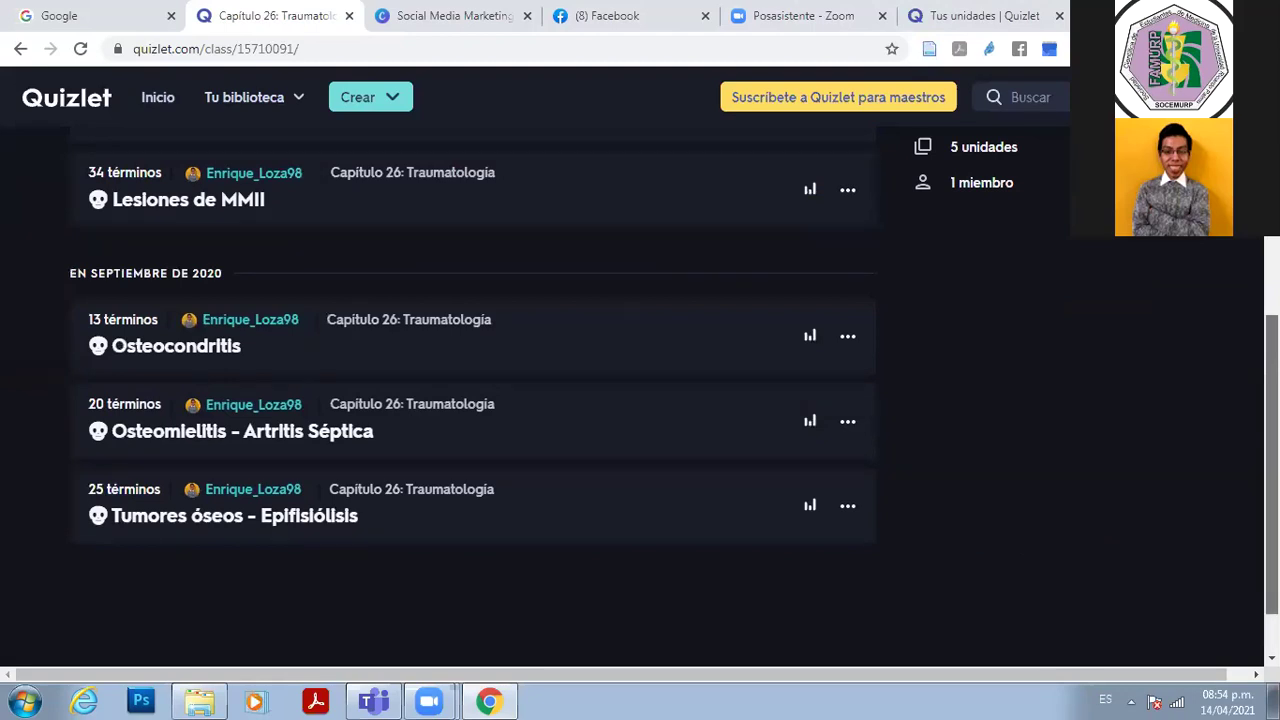
scroll(640, 400, up, 3)
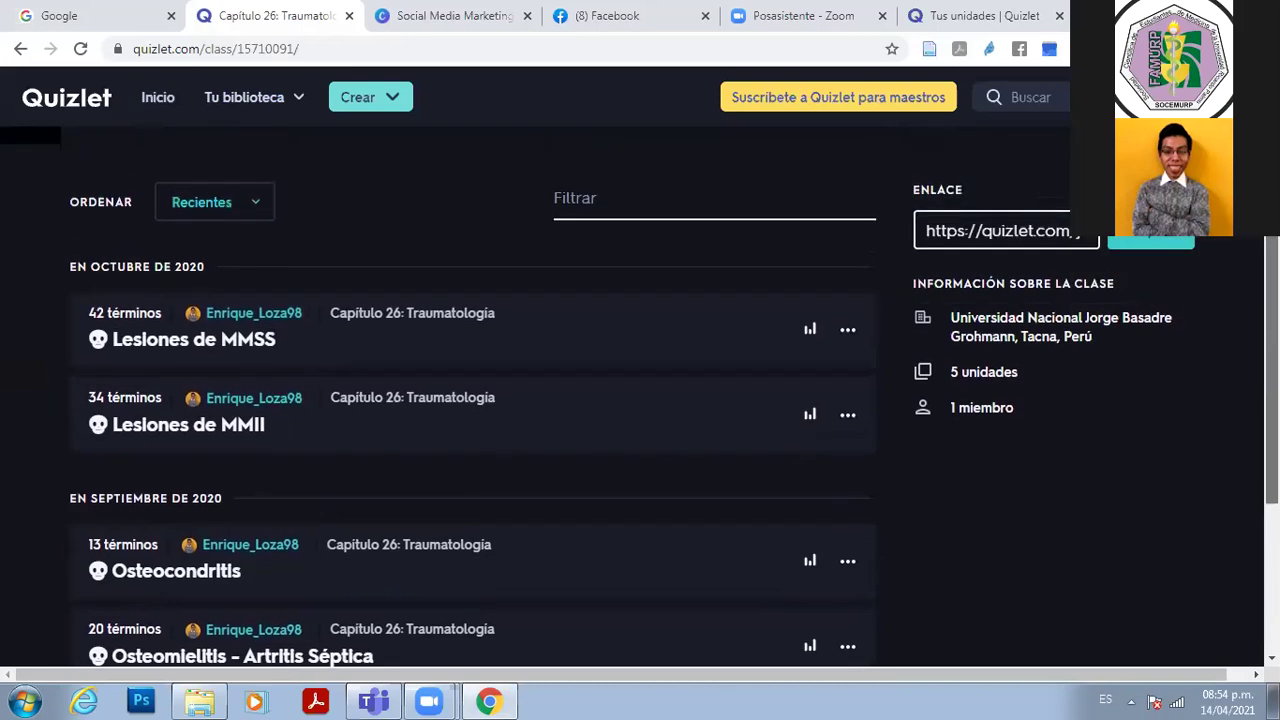
scroll(640, 400, up, 2)
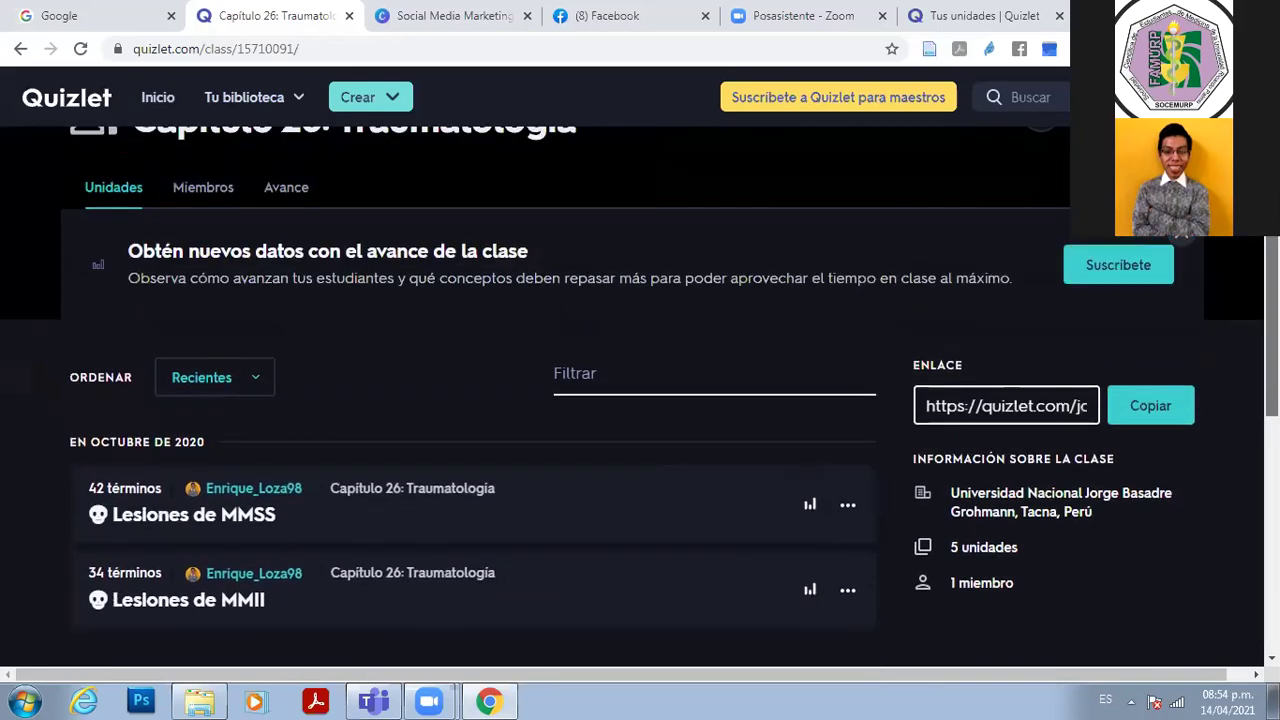
scroll(640, 400, up, 1)
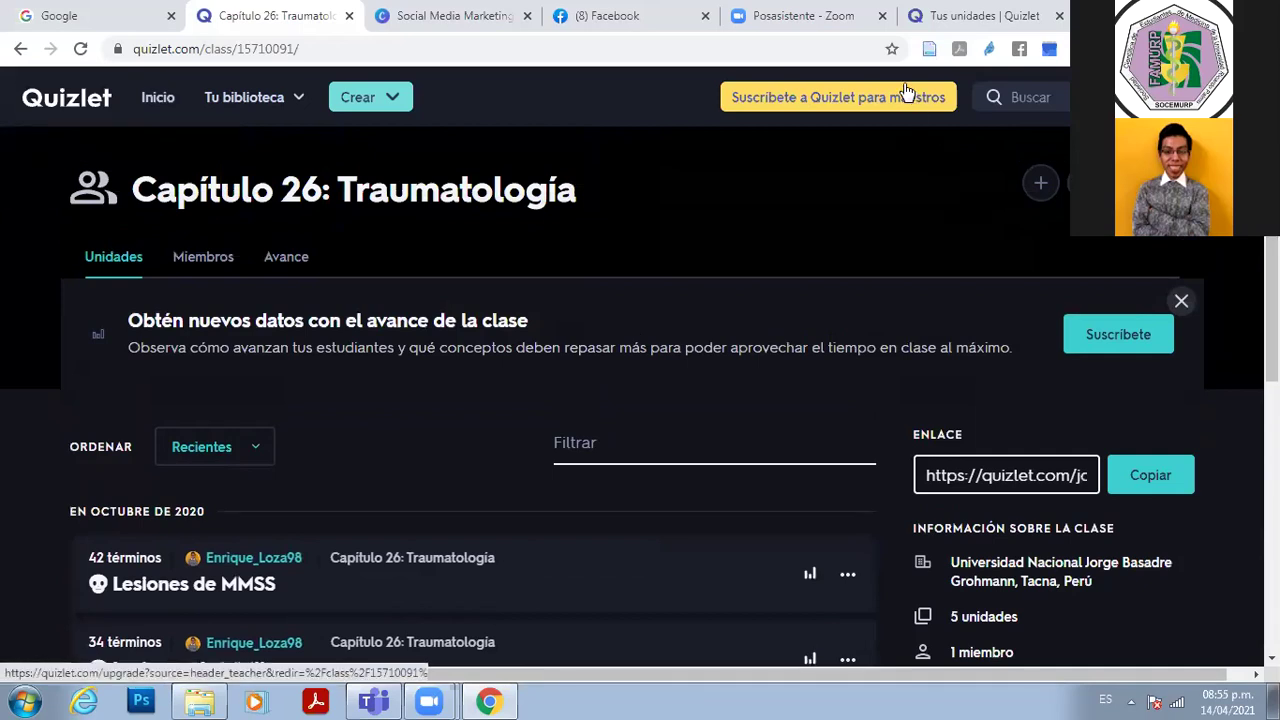
scroll(1228, 452, down, 4)
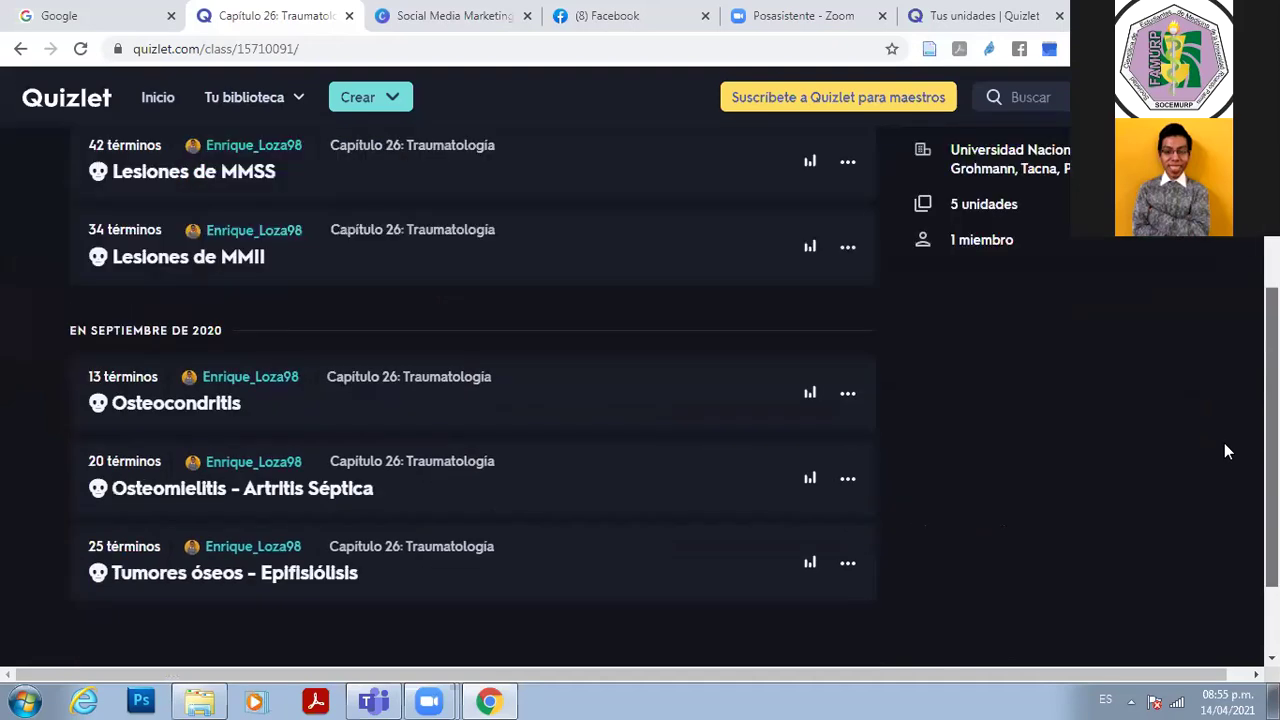
scroll(1242, 401, up, 2)
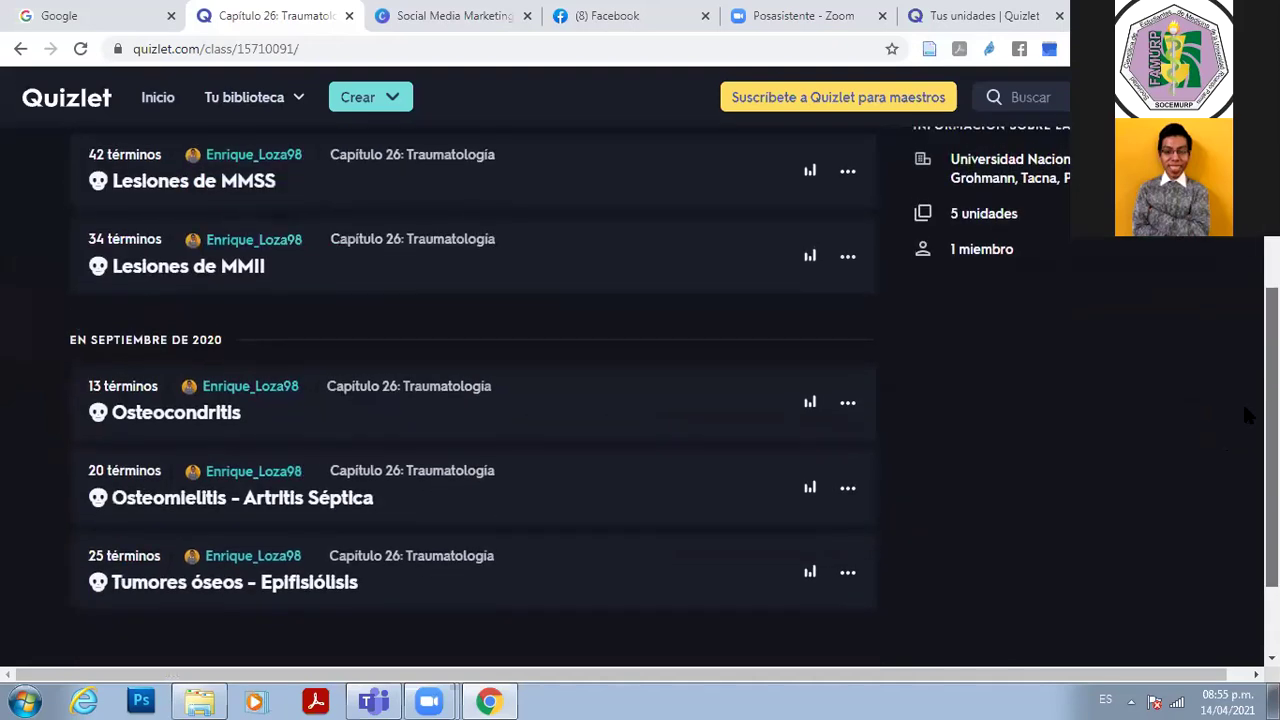
scroll(894, 351, down, 1)
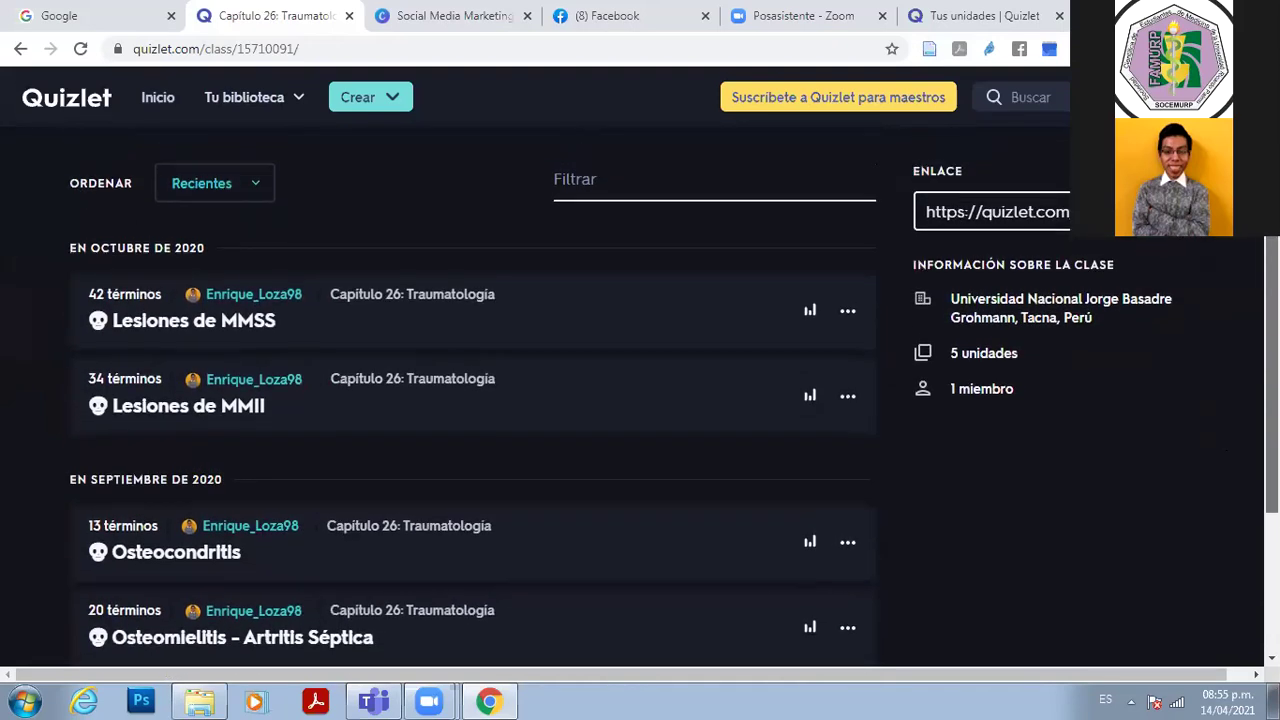
- Check the options available for the Lesiones de MMSS set and review the rest of the class page
click(848, 312)
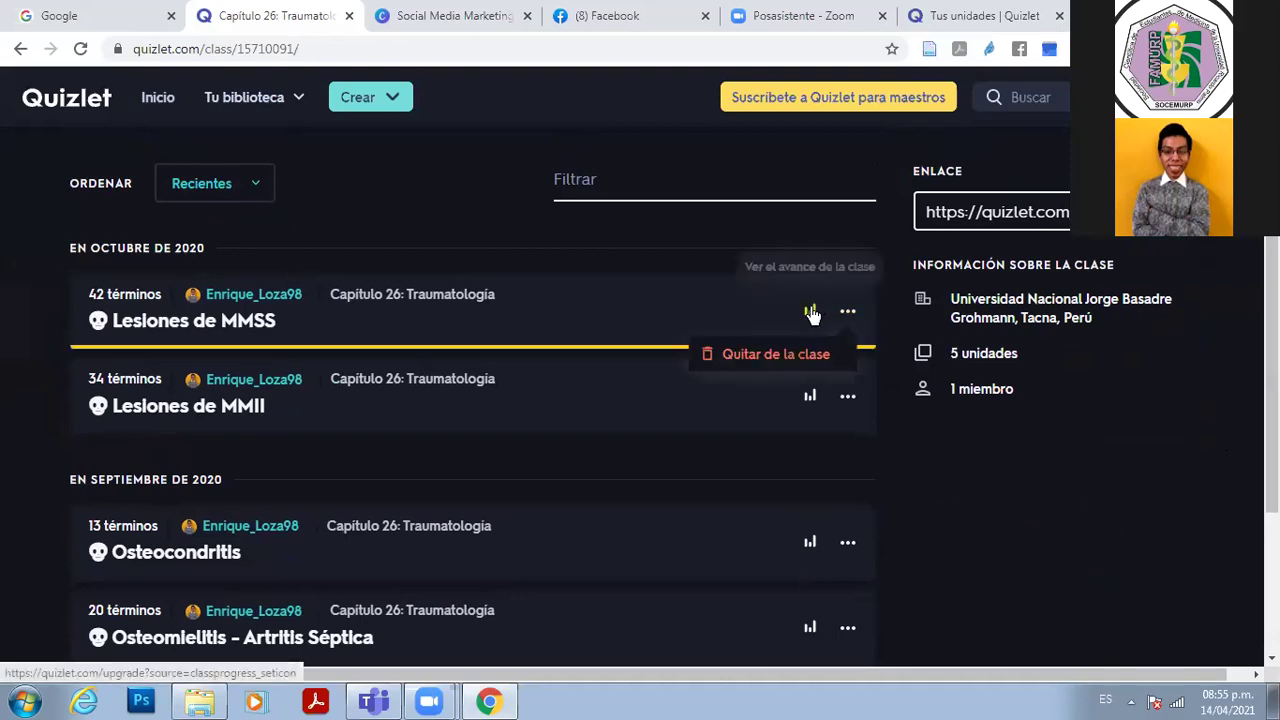
click(702, 257)
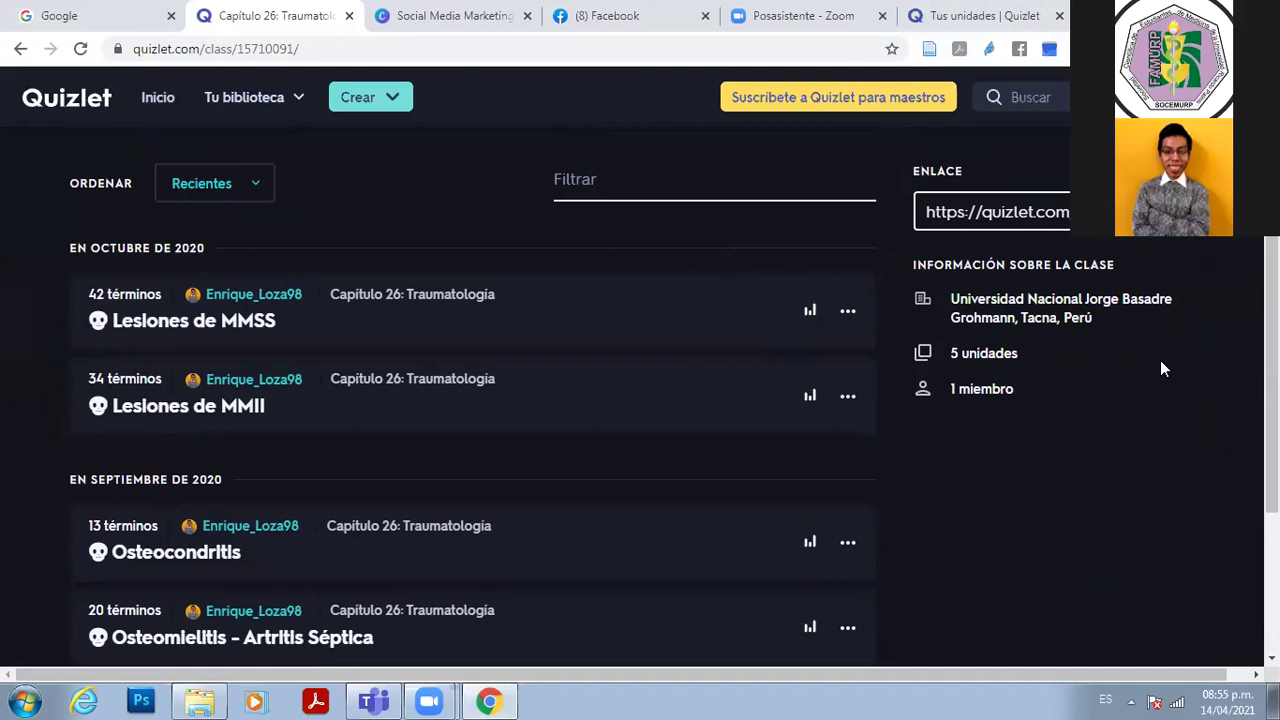
scroll(1160, 368, down, 2)
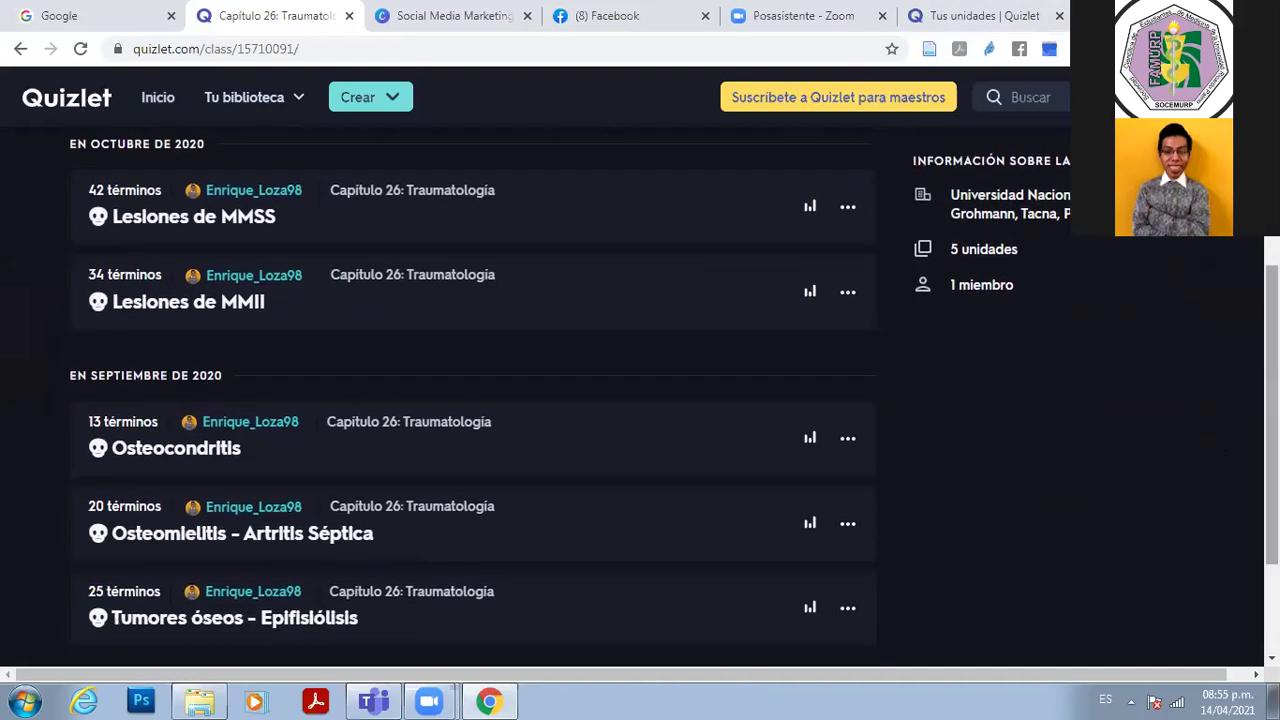
scroll(470, 400, up, 2)
scroll(470, 400, up, 1)
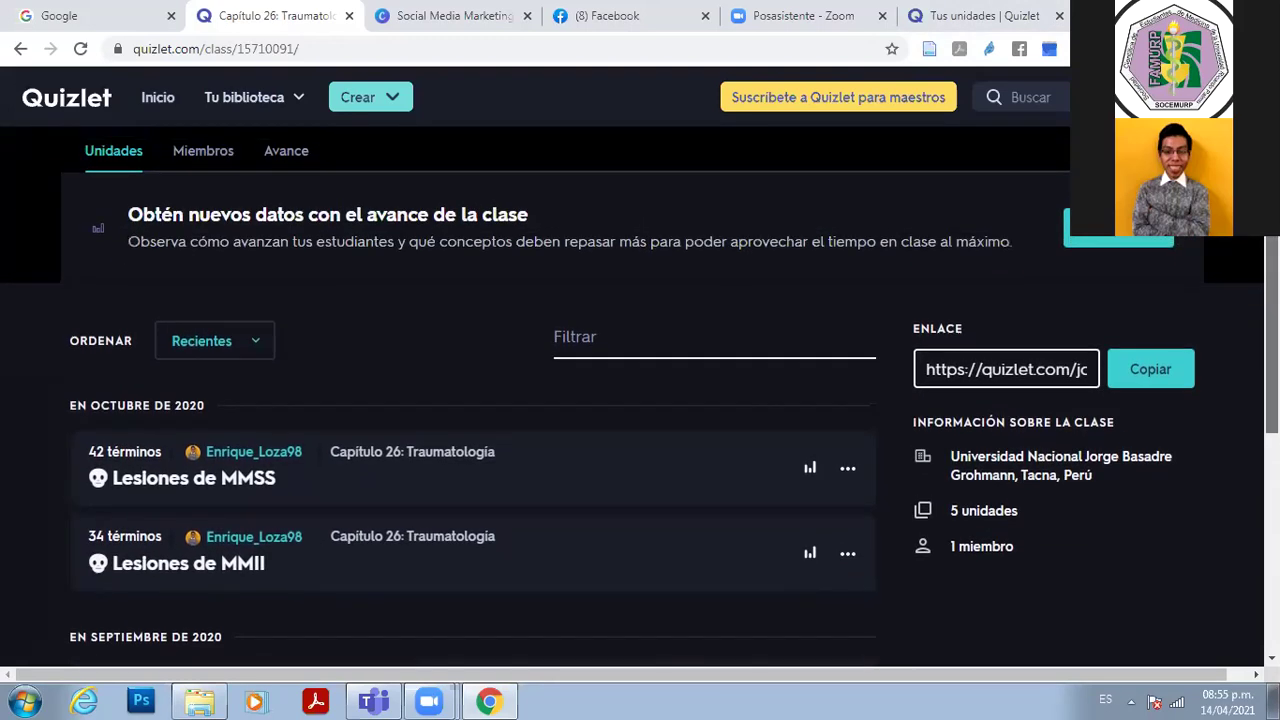
scroll(640, 400, up, 1)
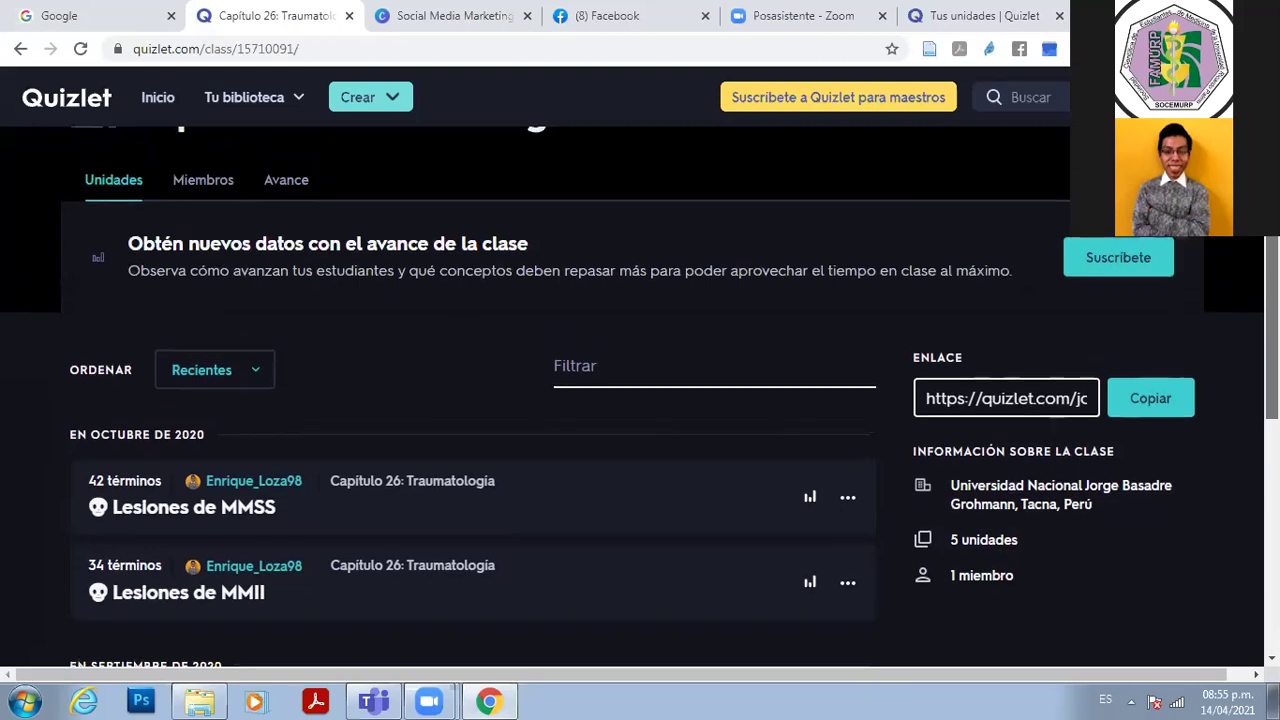
scroll(640, 400, up, 1)
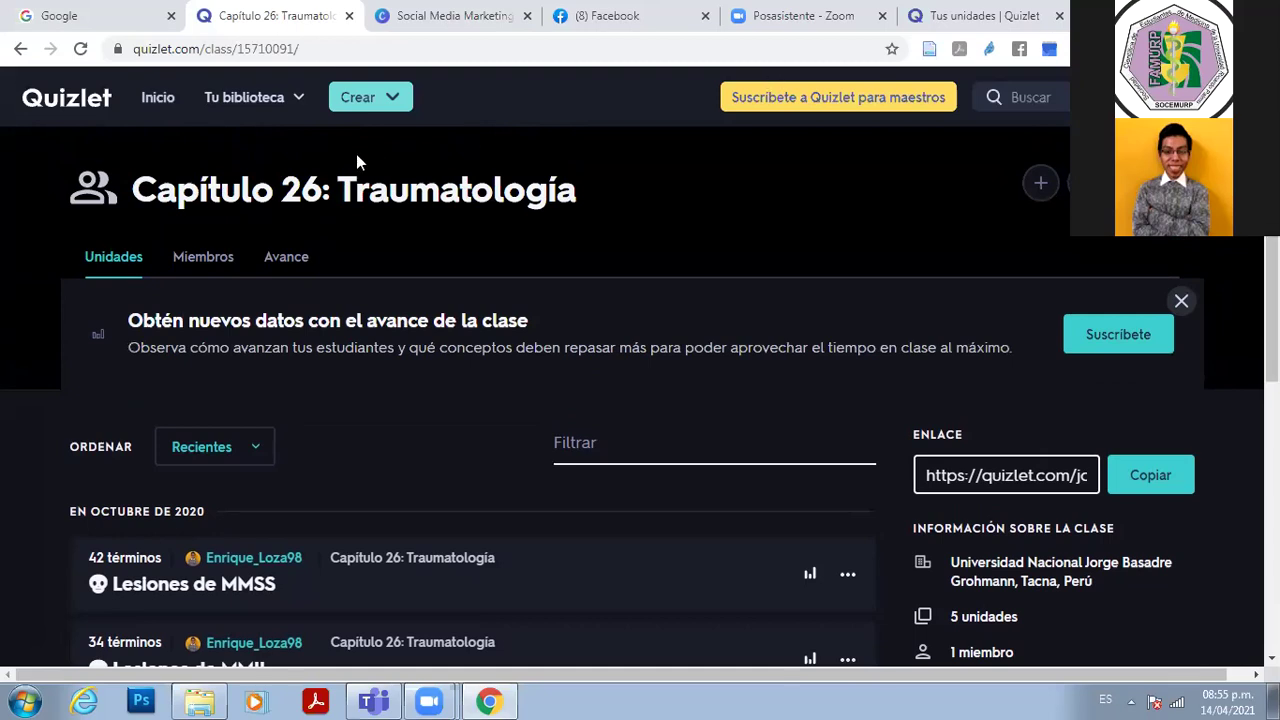
- View the class's members page with its join link and return to the list of study sets
click(205, 270)
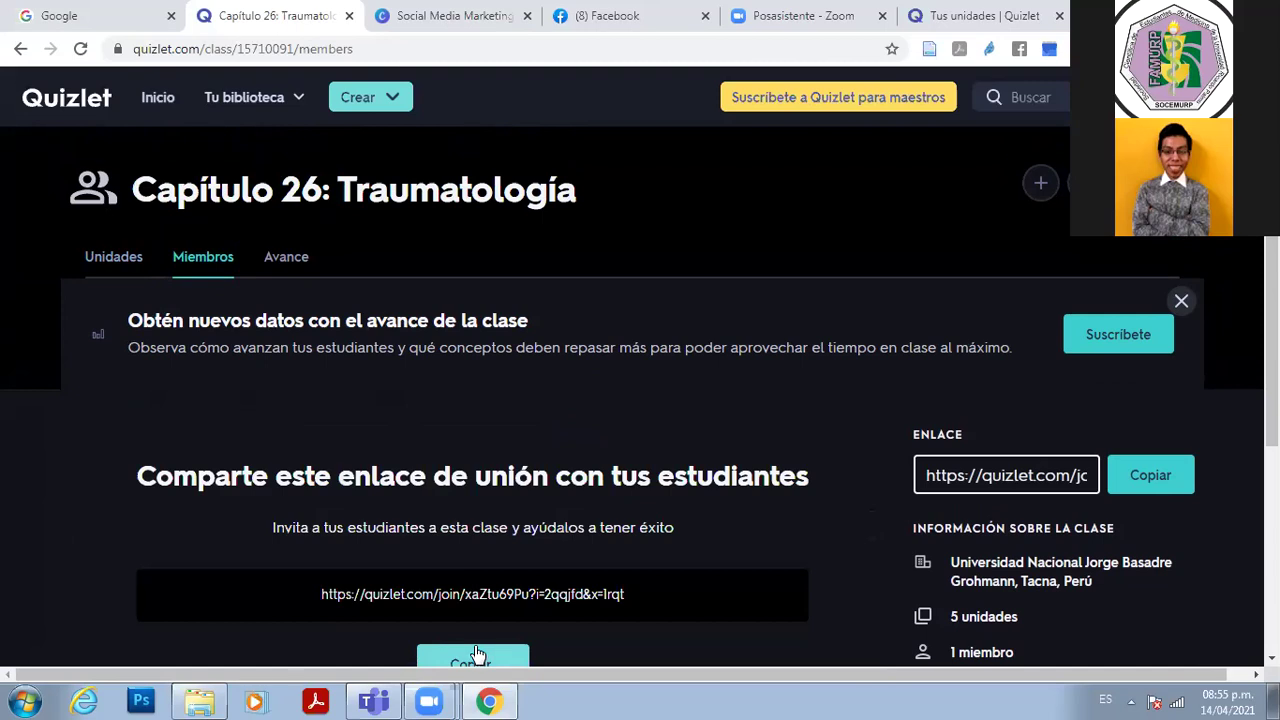
click(121, 264)
scroll(1237, 461, down, 4)
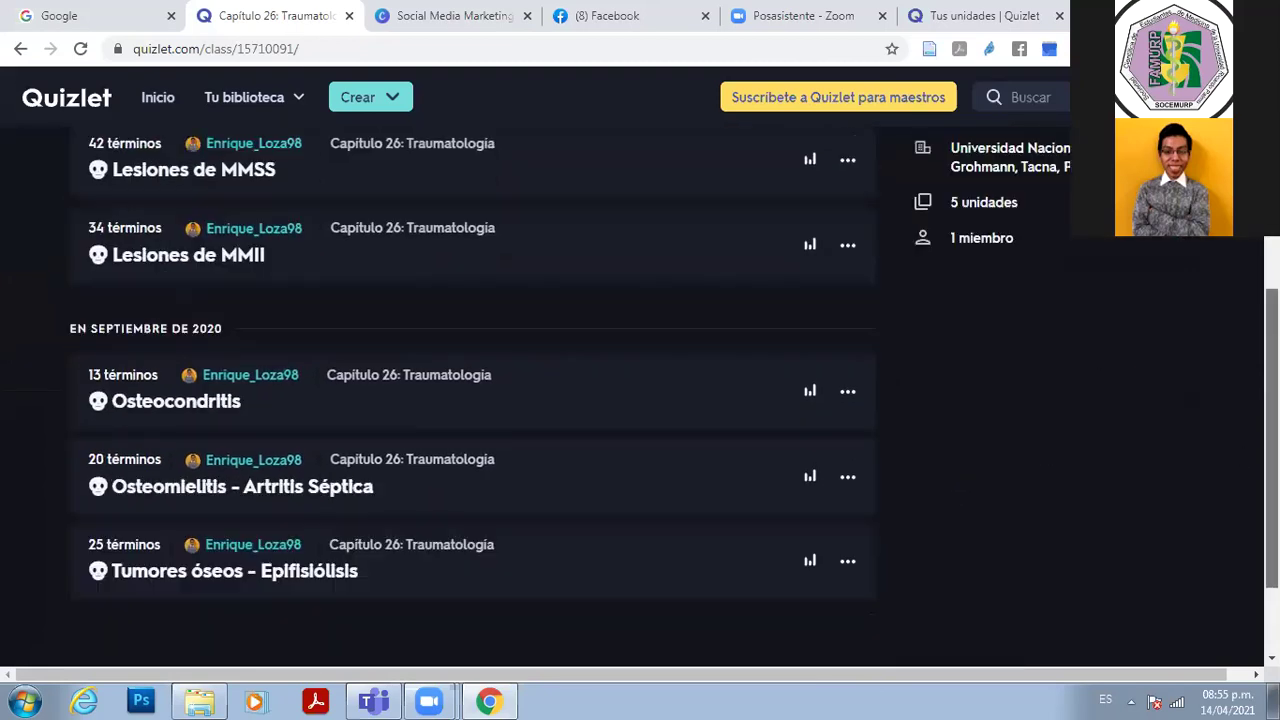
scroll(640, 400, up, 1)
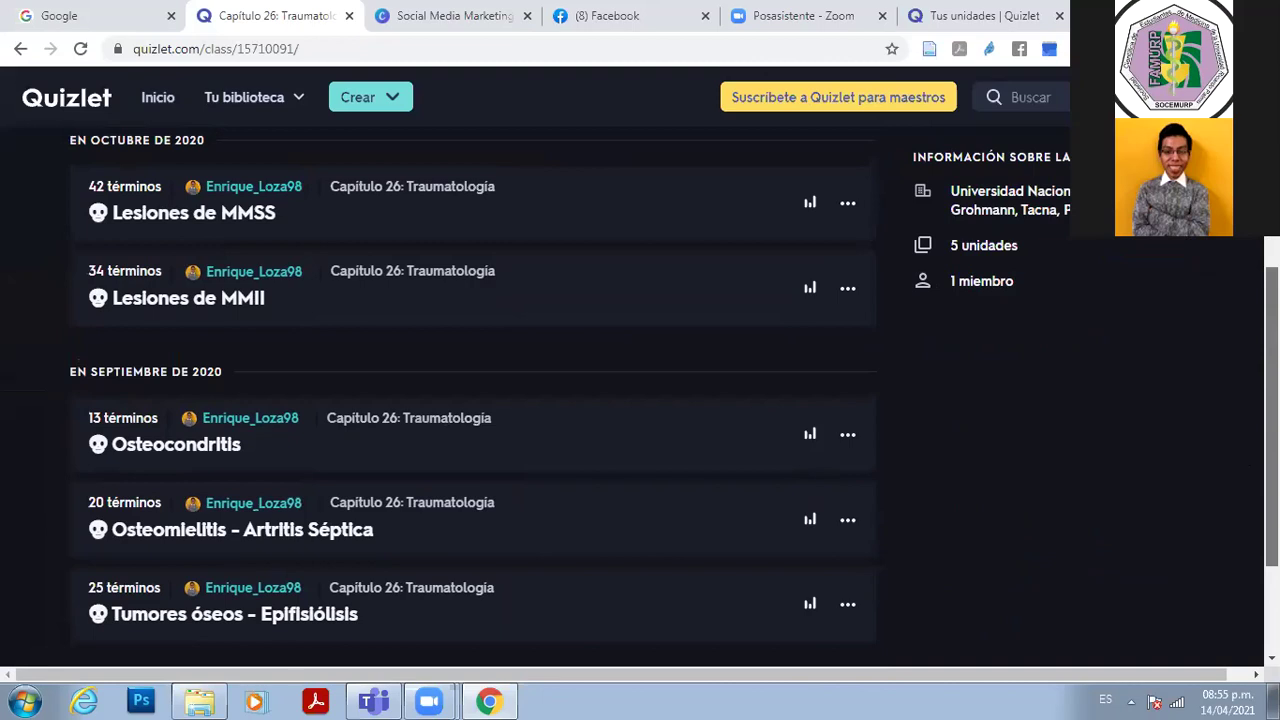
scroll(1081, 309, up, 1)
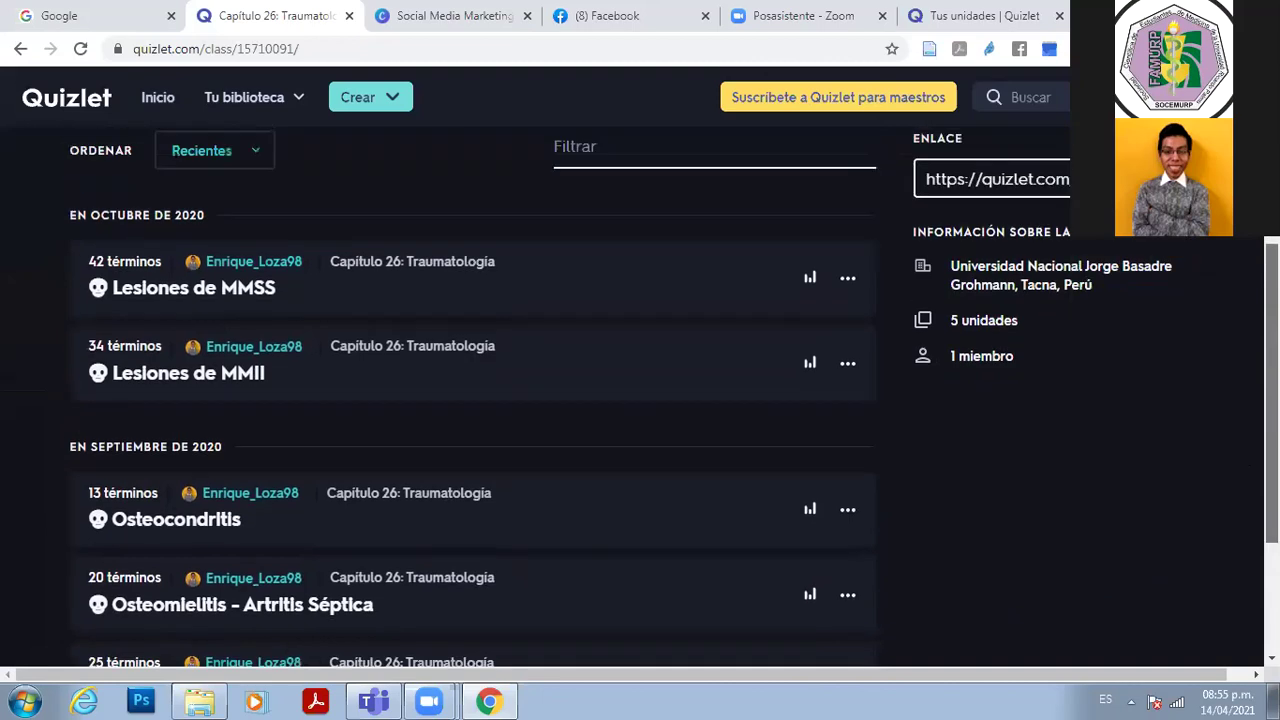
- Show the Lesiones de MMSS set's option for removing it from the class and close it without removing the set
click(851, 282)
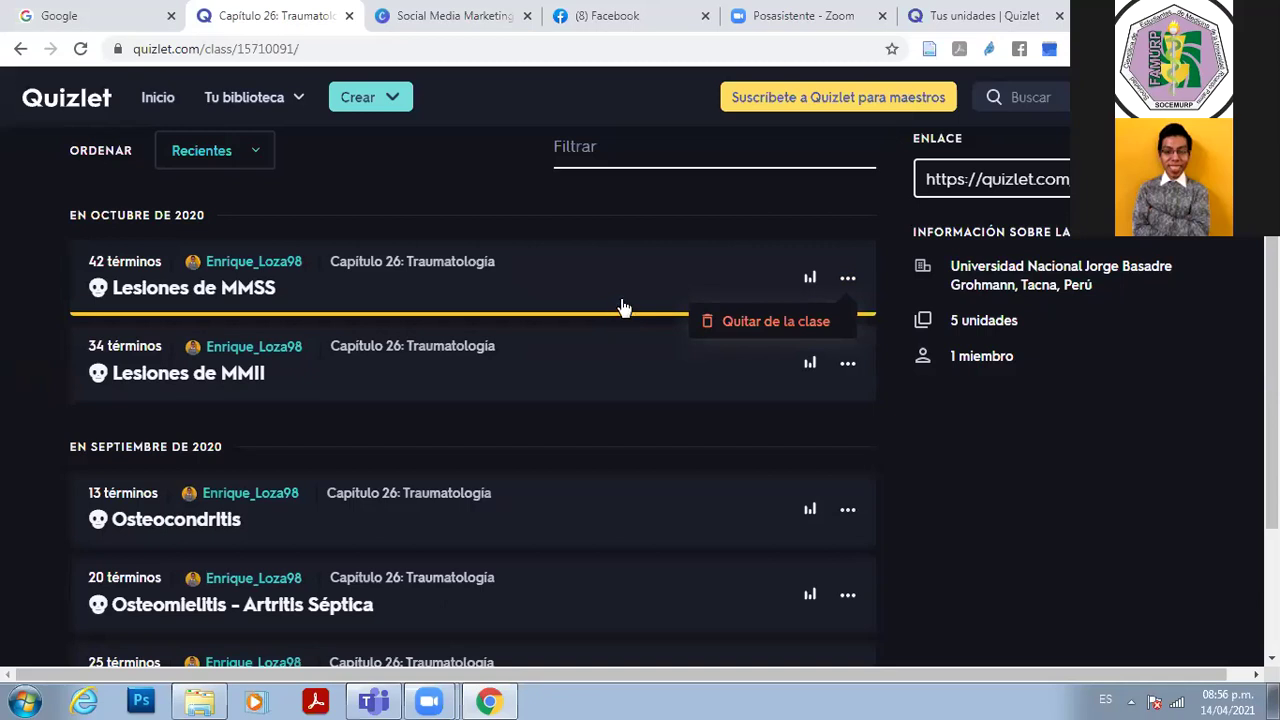
click(1122, 489)
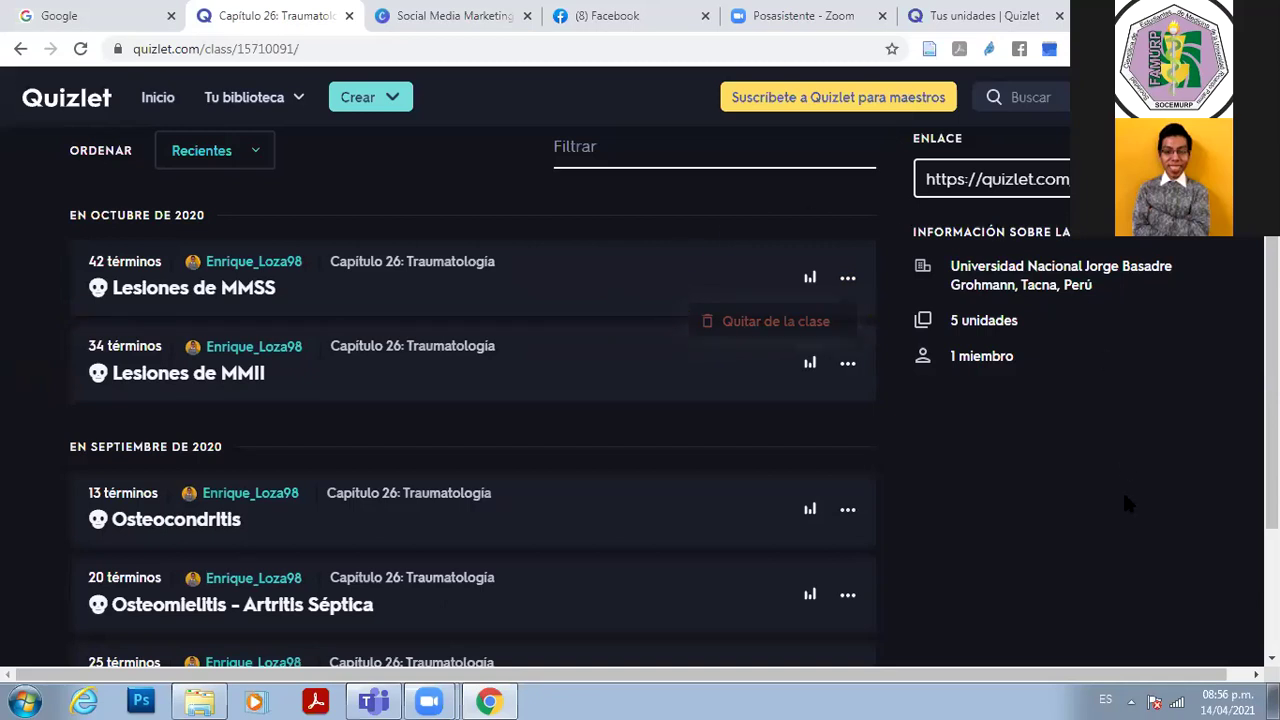
scroll(1179, 414, up, 3)
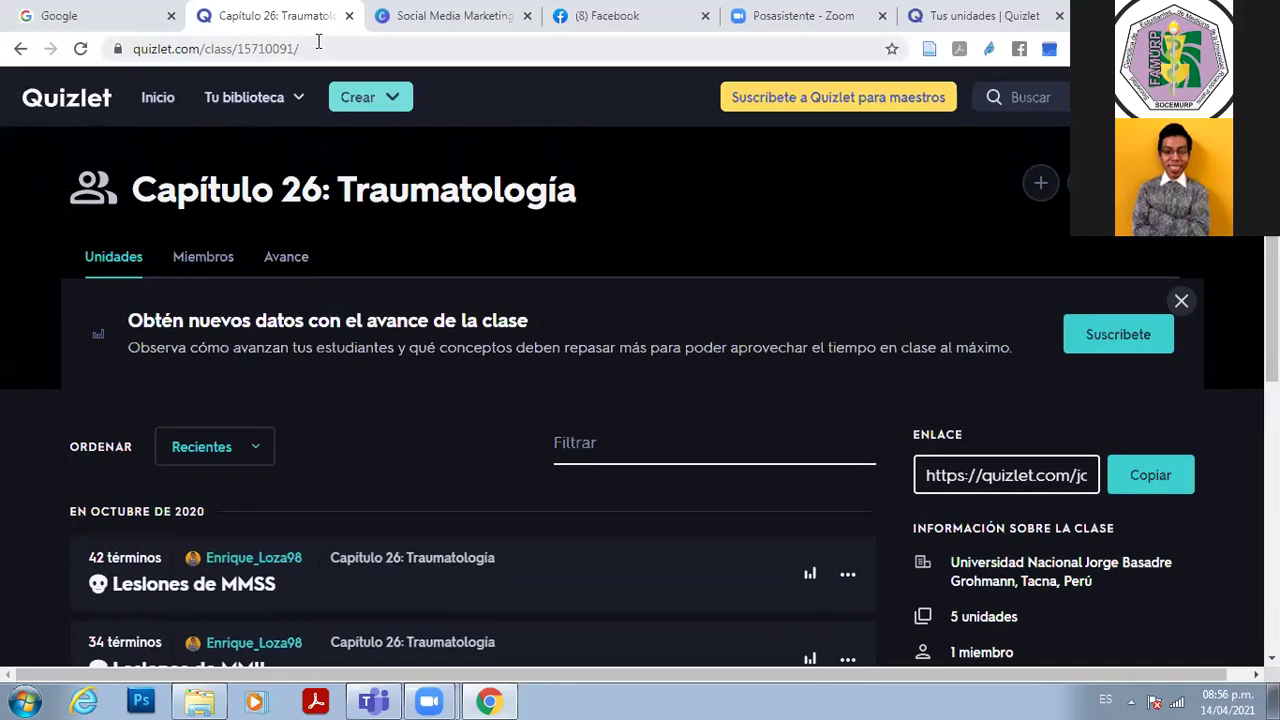
- Check the creation options, return to the home page, and look over the library list and recent study sets
click(357, 97)
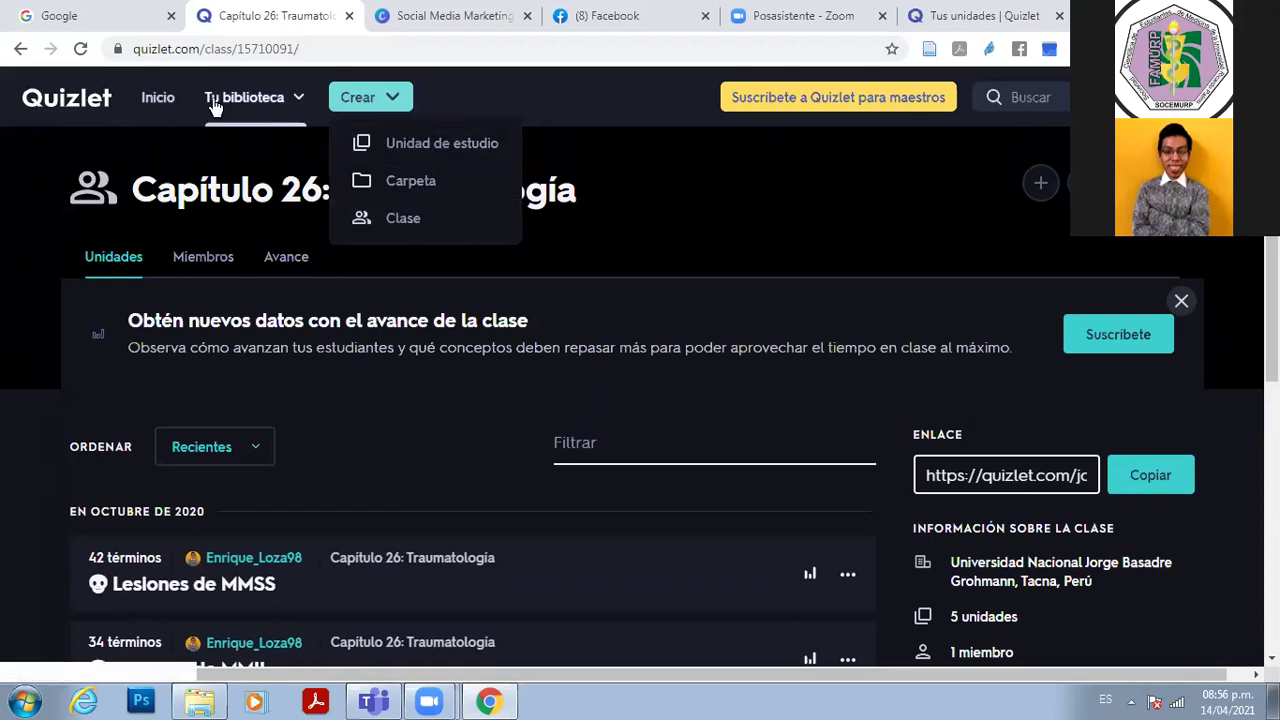
click(160, 98)
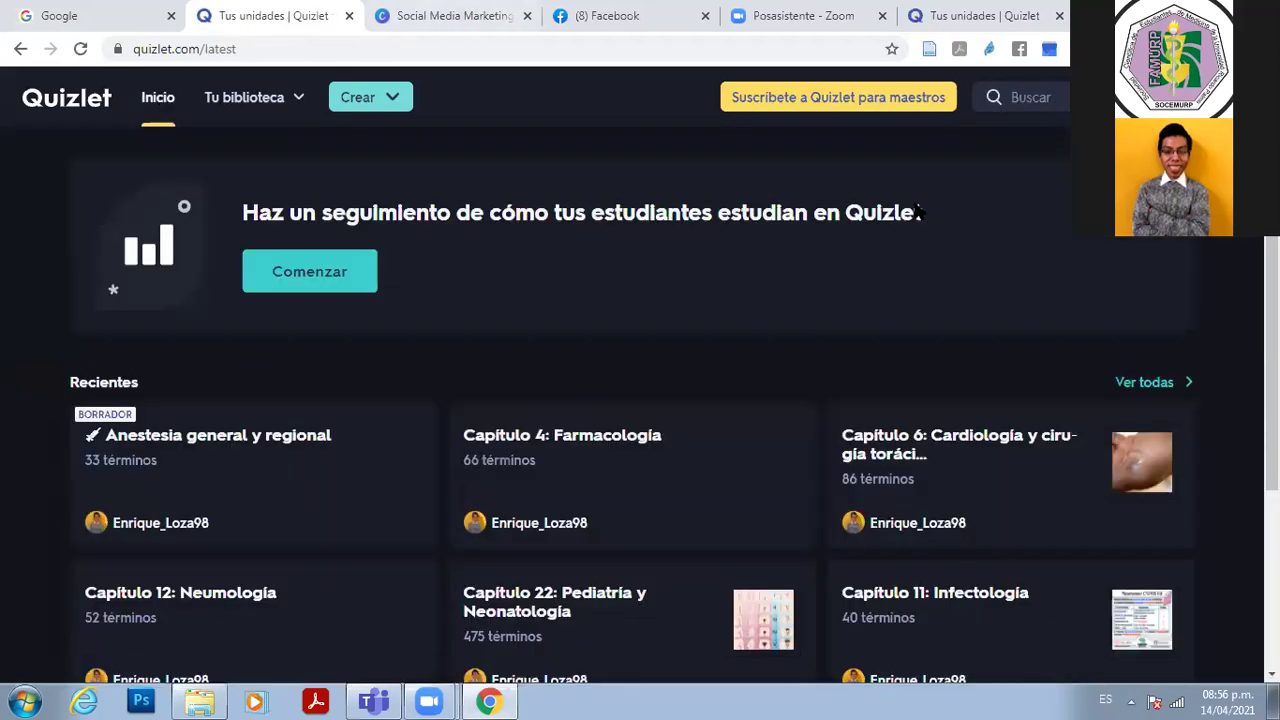
scroll(1226, 524, down, 3)
scroll(1230, 492, up, 3)
click(272, 96)
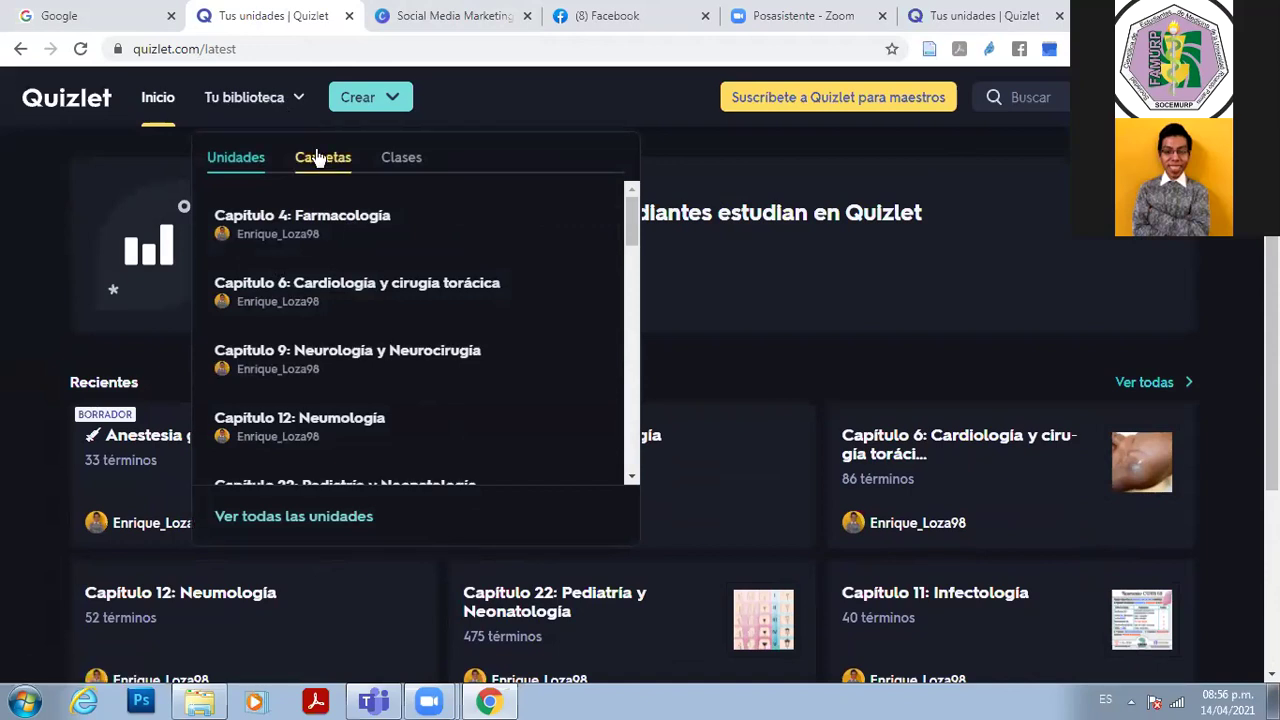
click(783, 355)
scroll(1241, 542, down, 3)
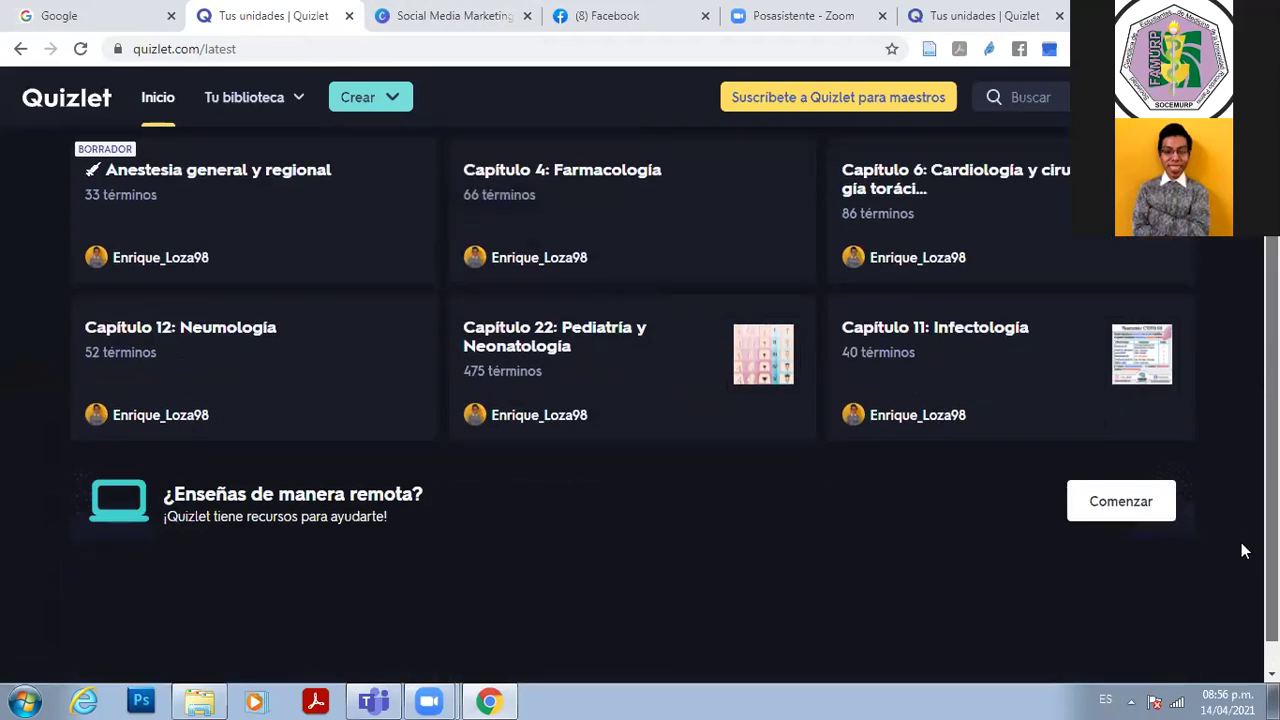
- Open the Capítulo 22: Pediatría y Neonatología study set and show its additional options
click(600, 336)
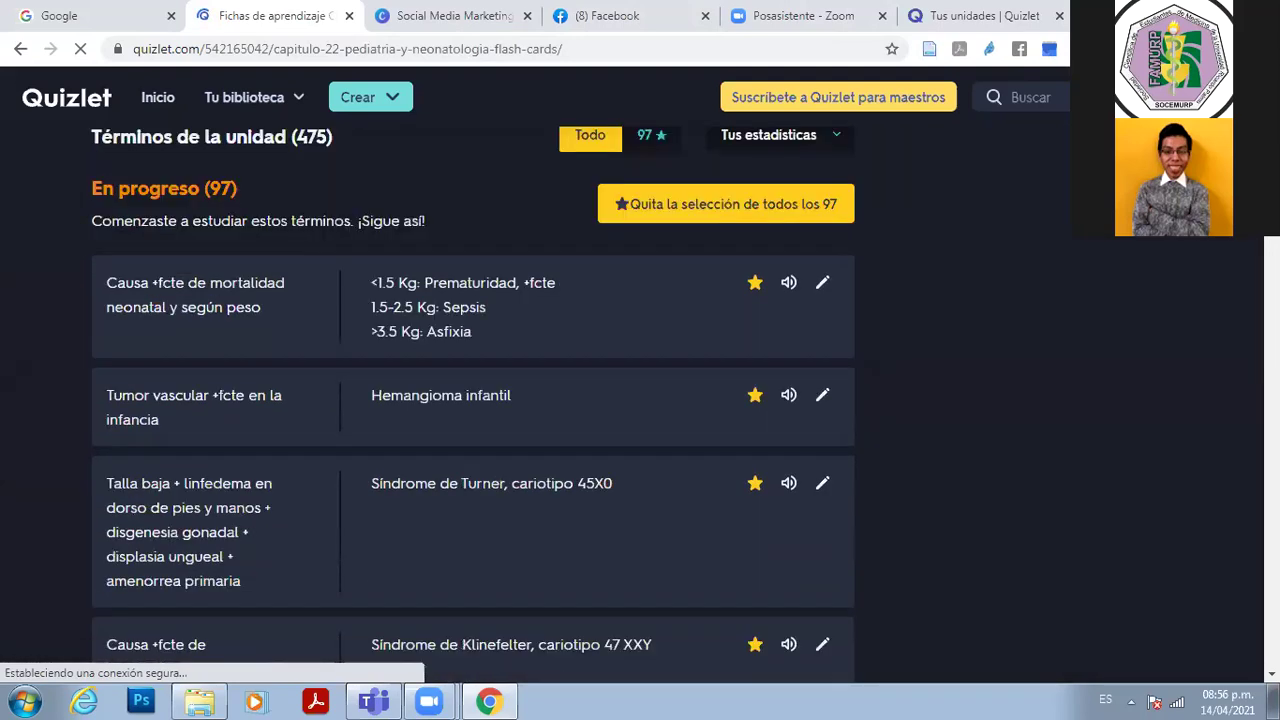
click(838, 543)
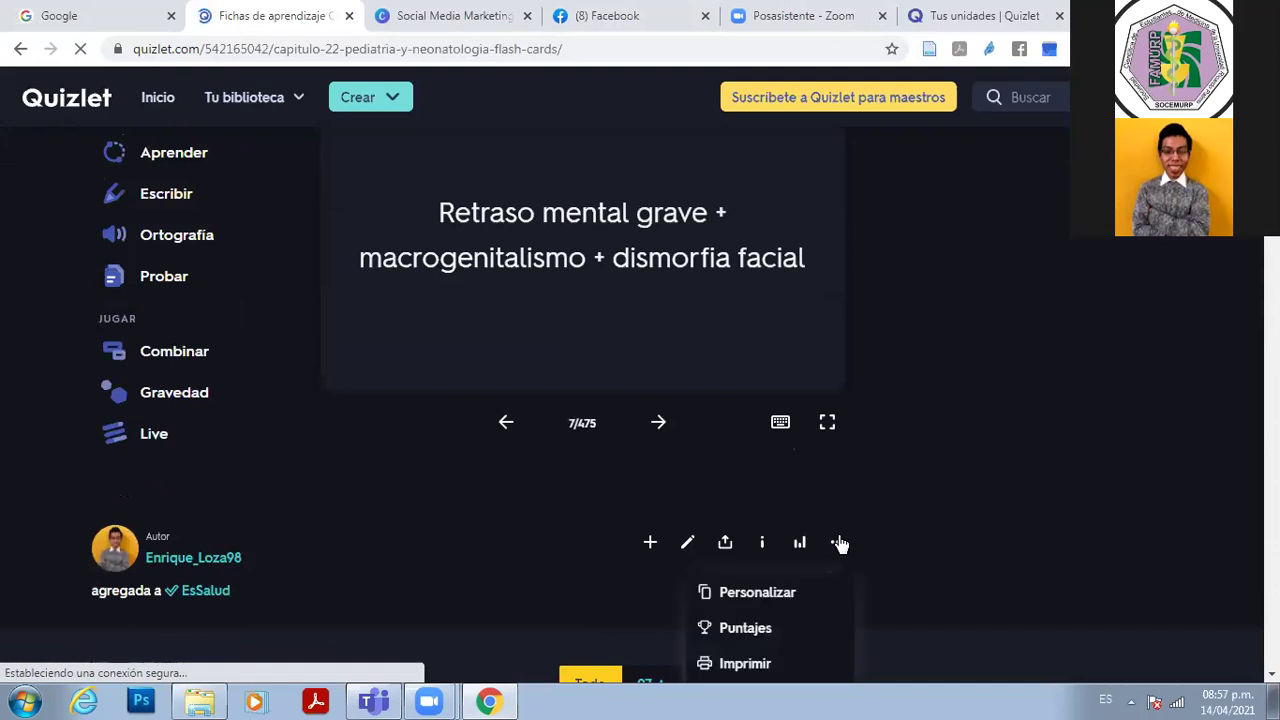
click(838, 543)
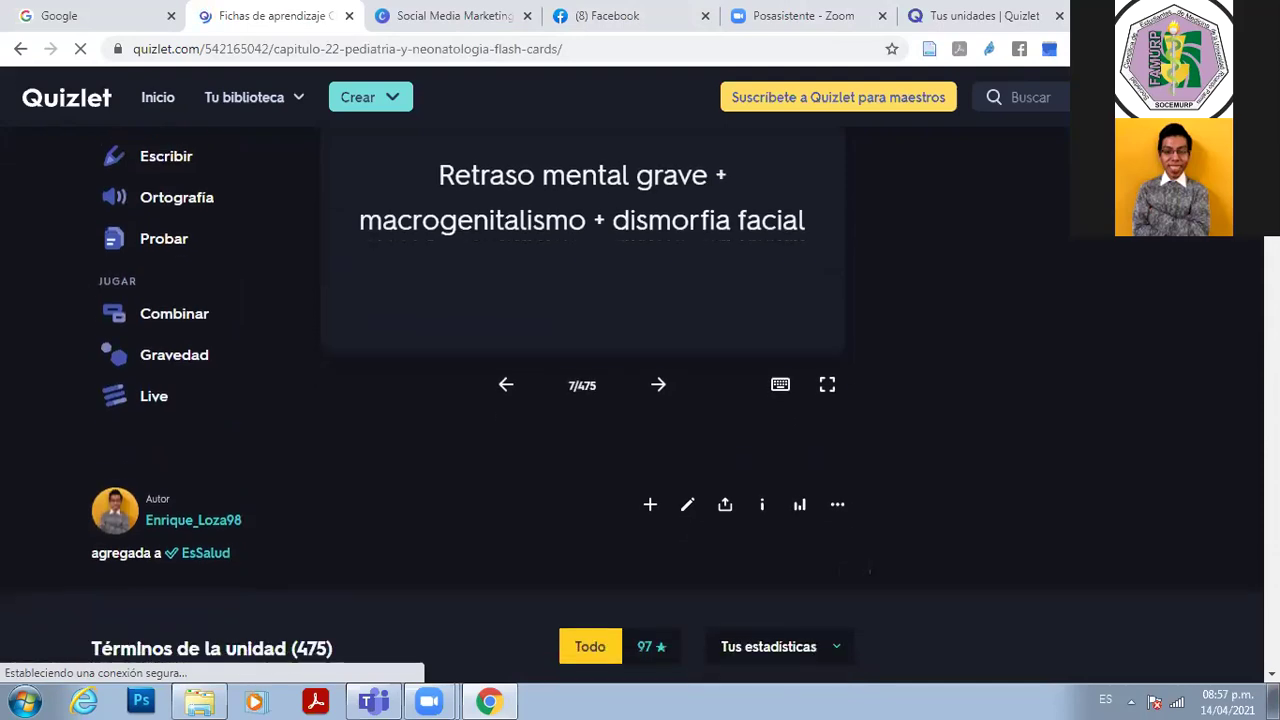
- Open the print preview for the Capítulo 22 study set and cancel it without printing
click(838, 281)
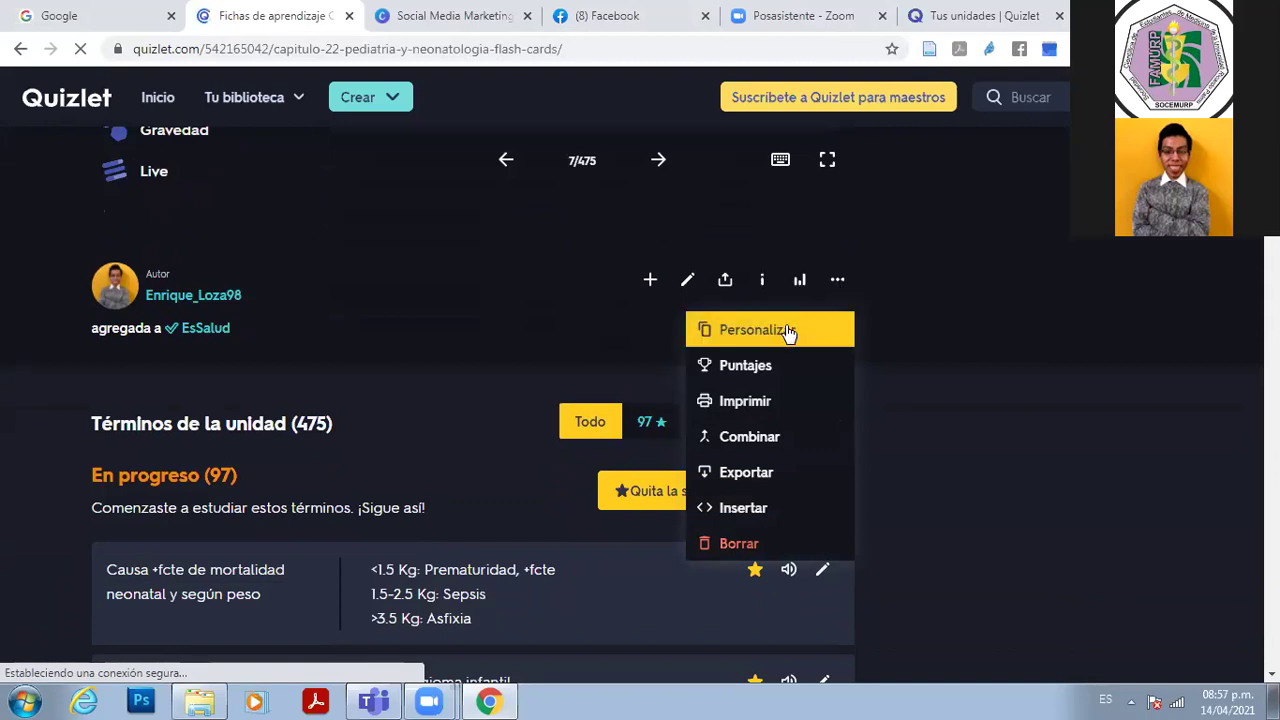
click(765, 403)
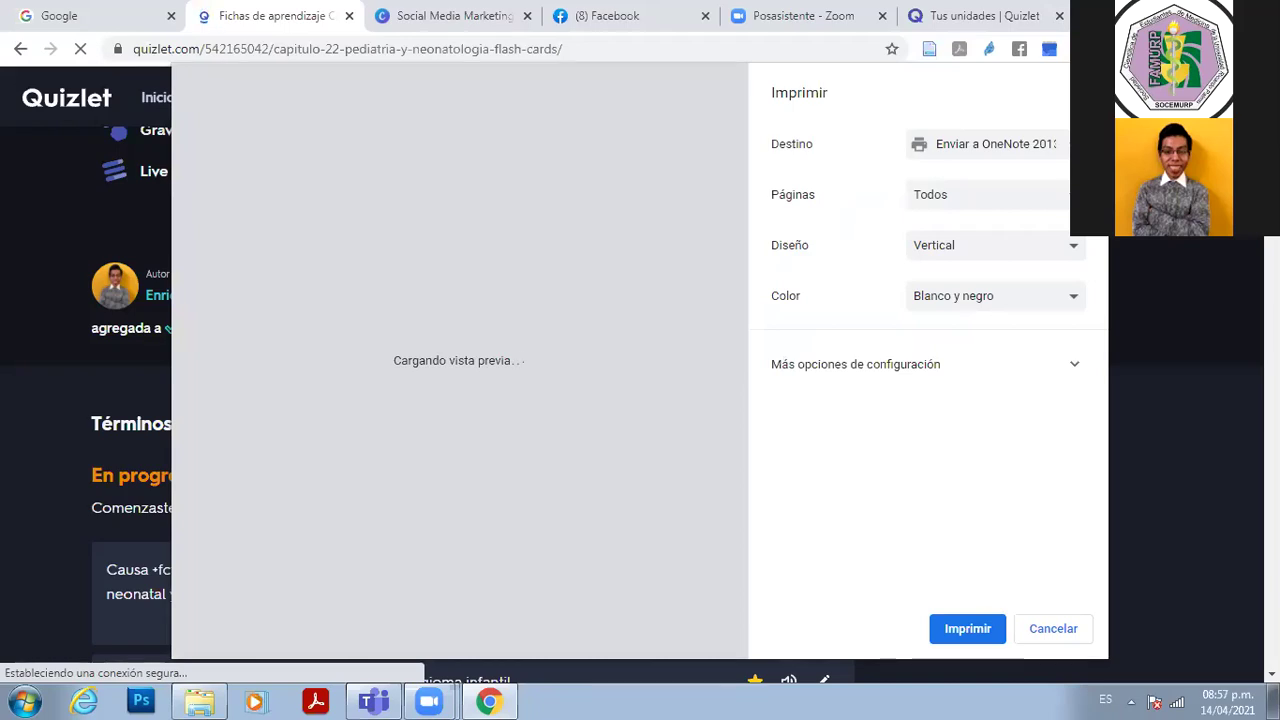
click(1053, 629)
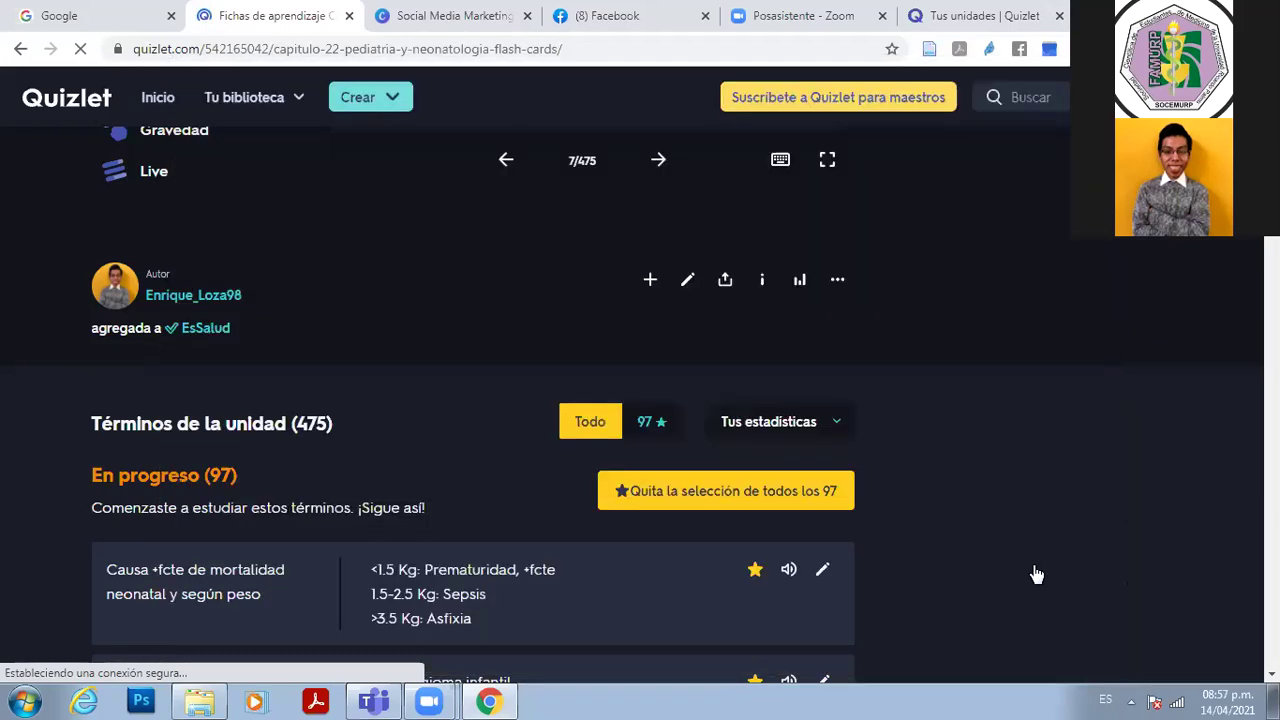
- Open the export settings of the Capítulo 22 set and look over the separator and alphabetising options
click(837, 281)
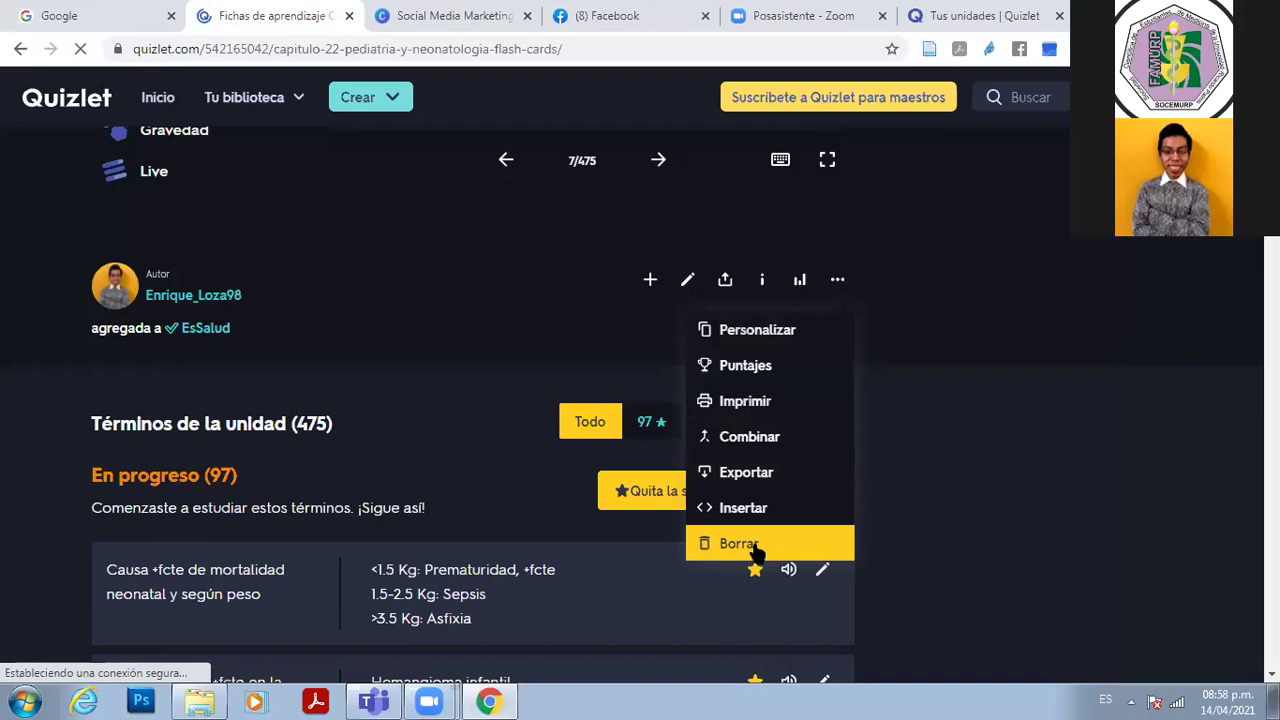
click(767, 471)
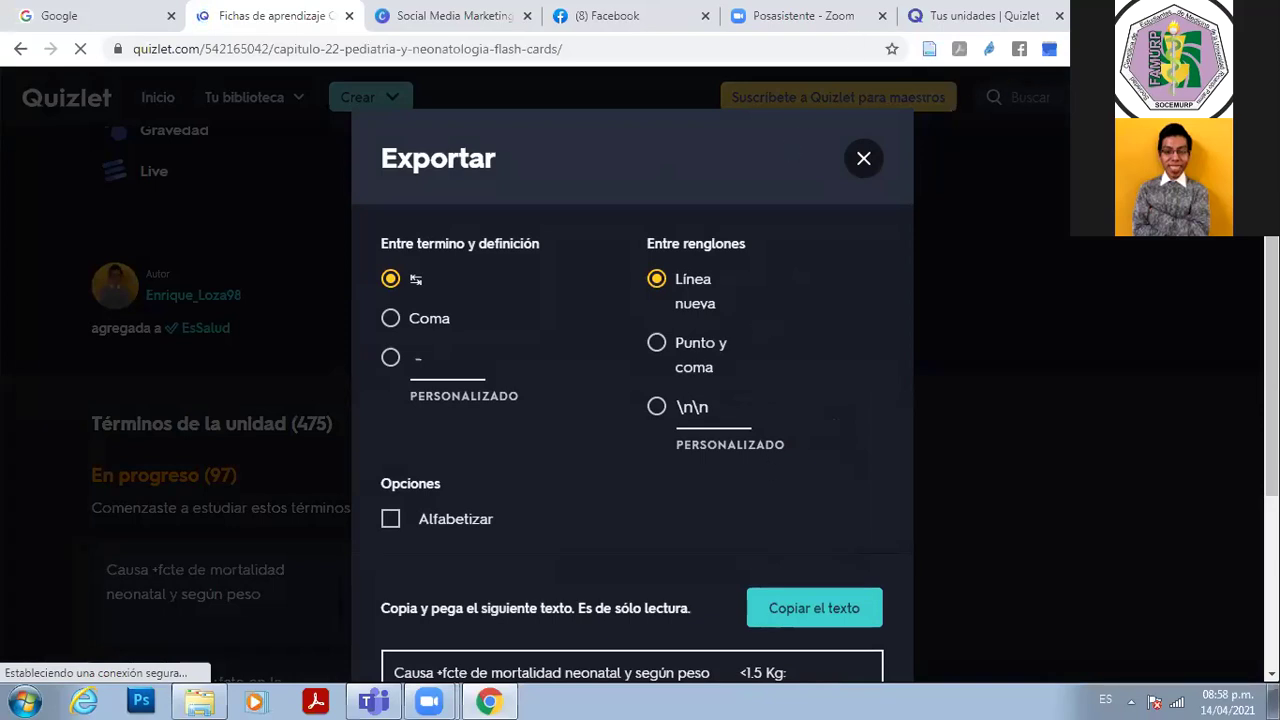
scroll(632, 400, down, 2)
scroll(632, 400, down, 2)
scroll(632, 400, up, 2)
scroll(632, 400, up, 2)
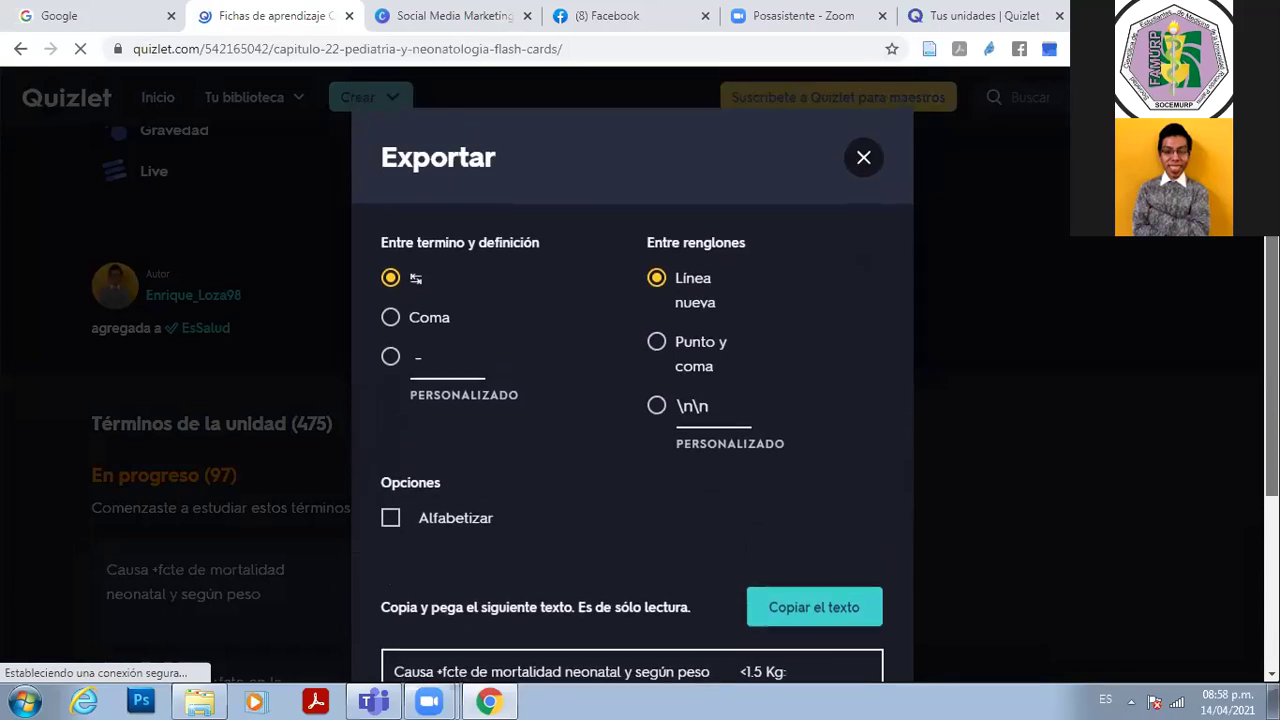
- Examine the read-only export text of the set's contents alongside its separator settings
scroll(1220, 320, down, 2)
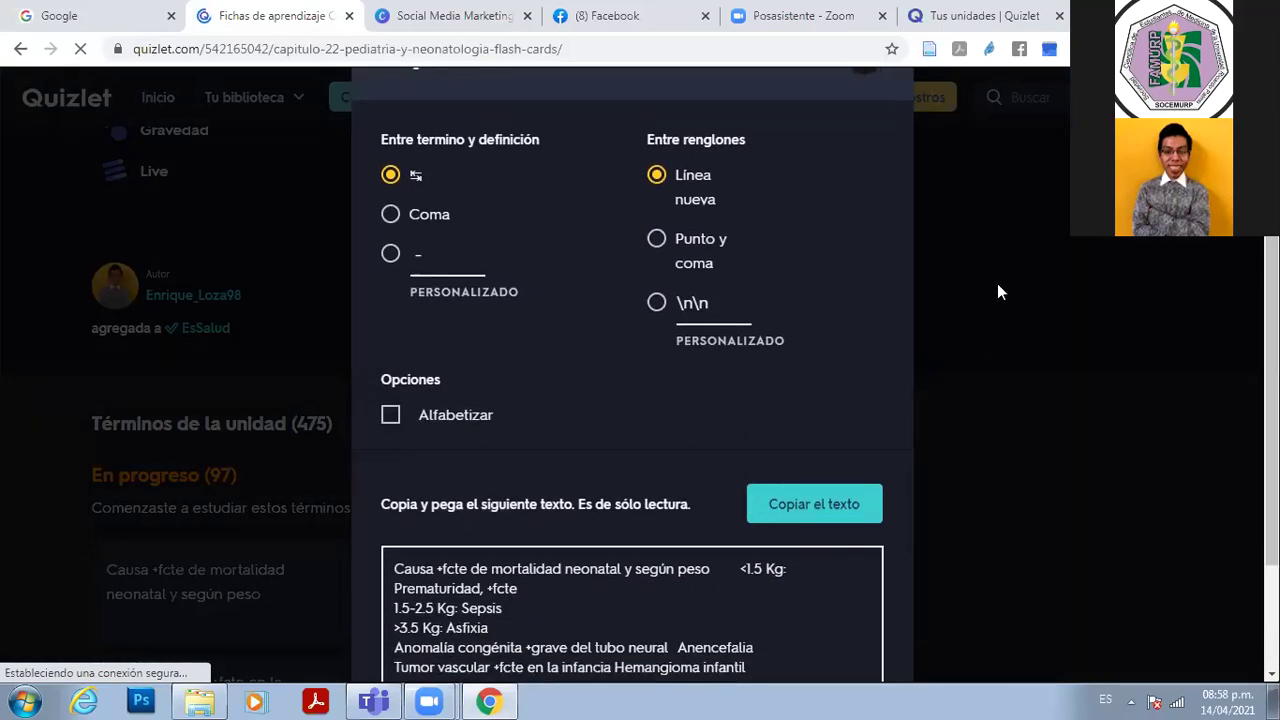
scroll(1100, 400, down, 3)
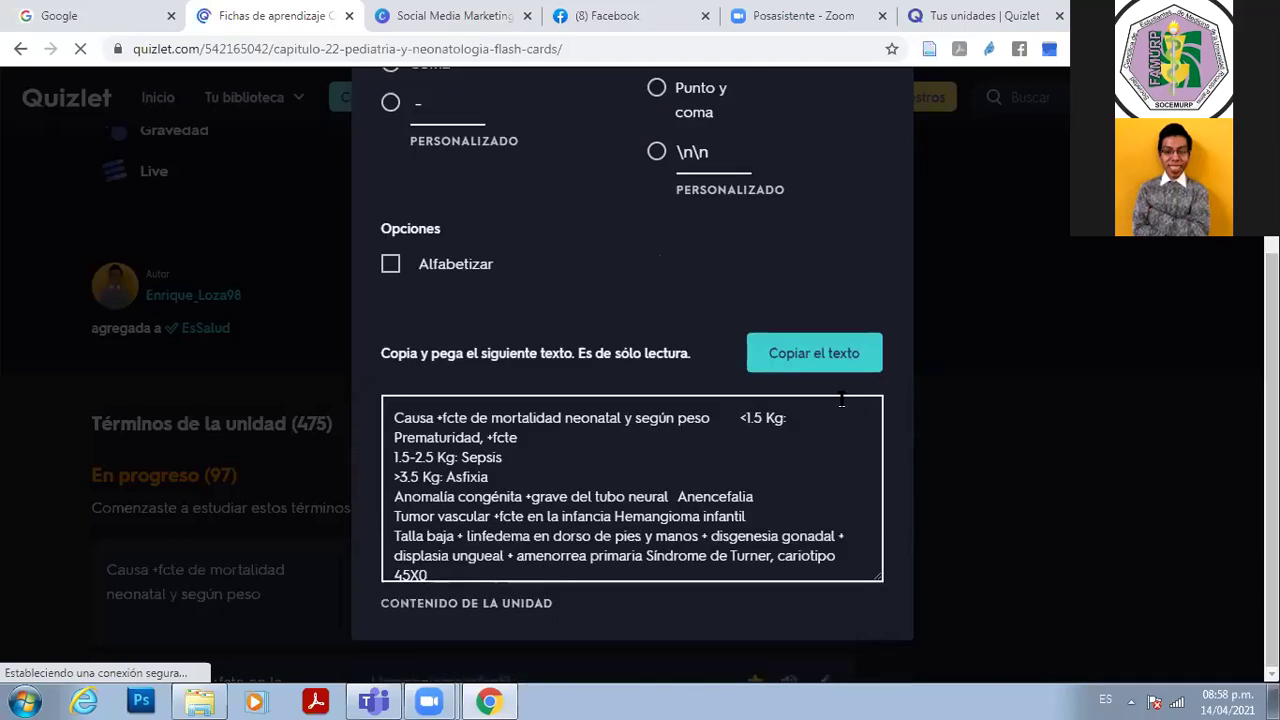
click(397, 420)
click(490, 536)
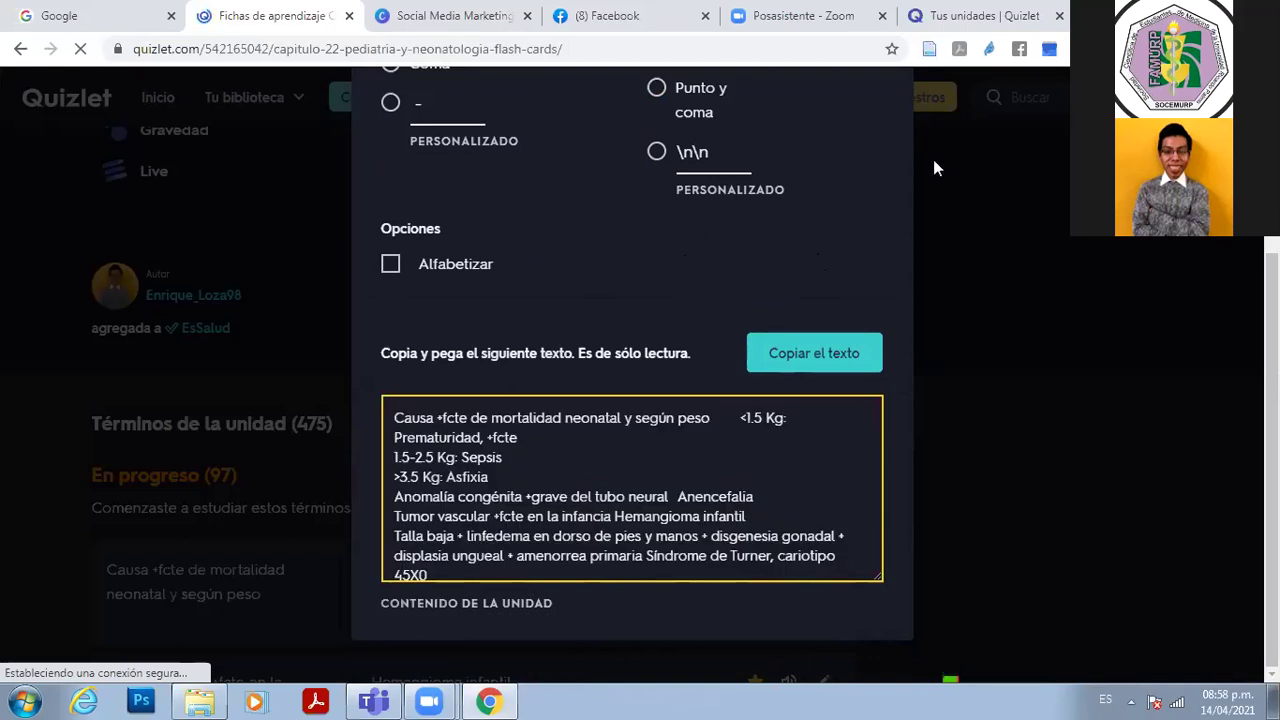
drag(1272, 450, 1272, 442)
scroll(632, 400, up, 1)
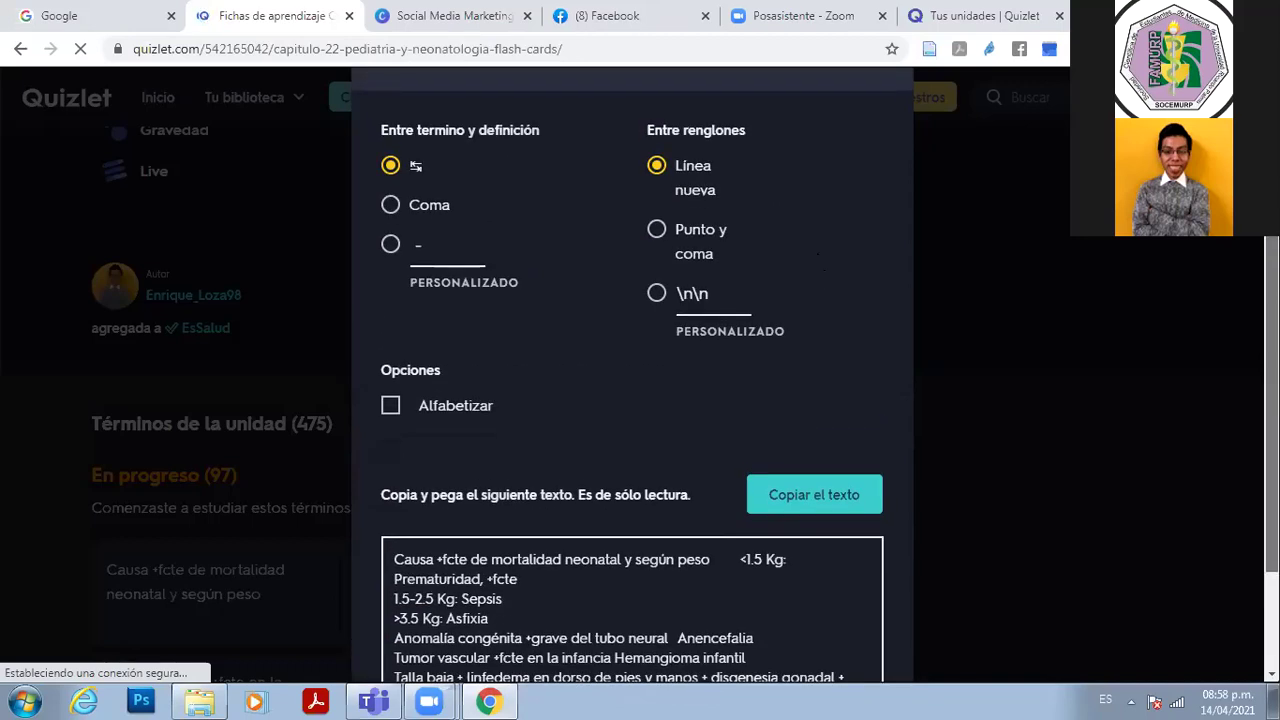
scroll(632, 400, up, 2)
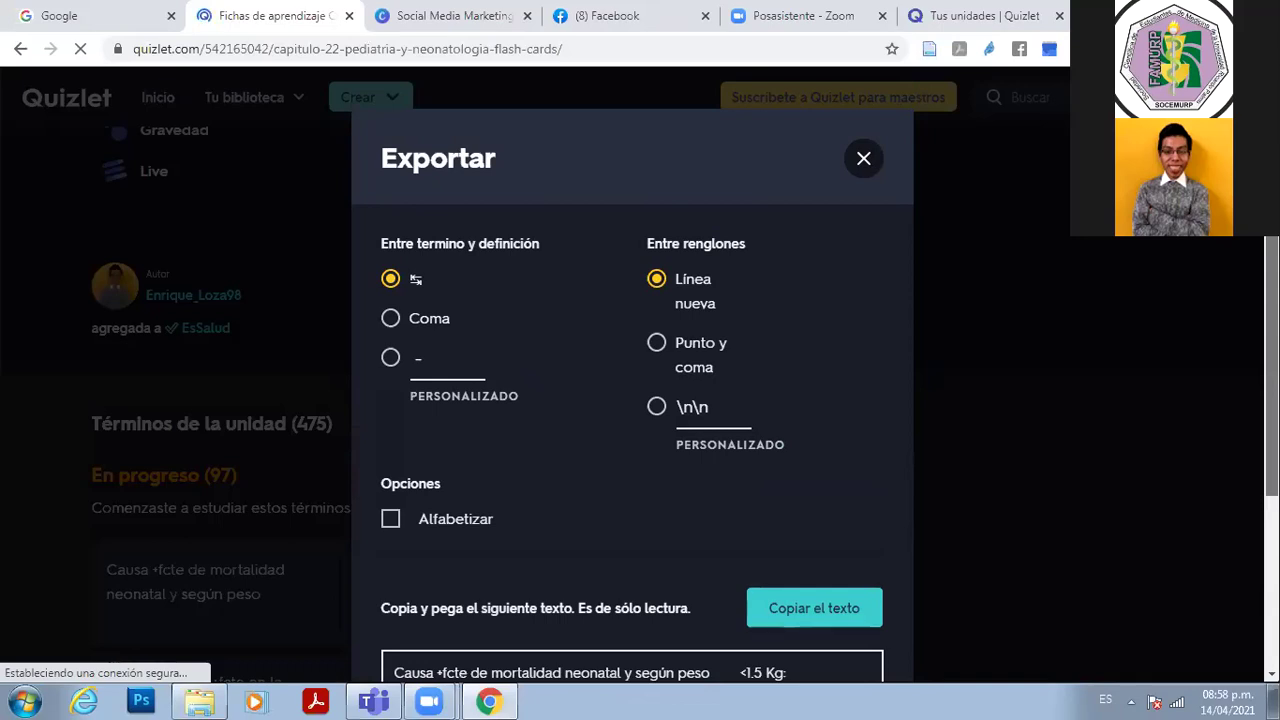
scroll(740, 290, down, 1)
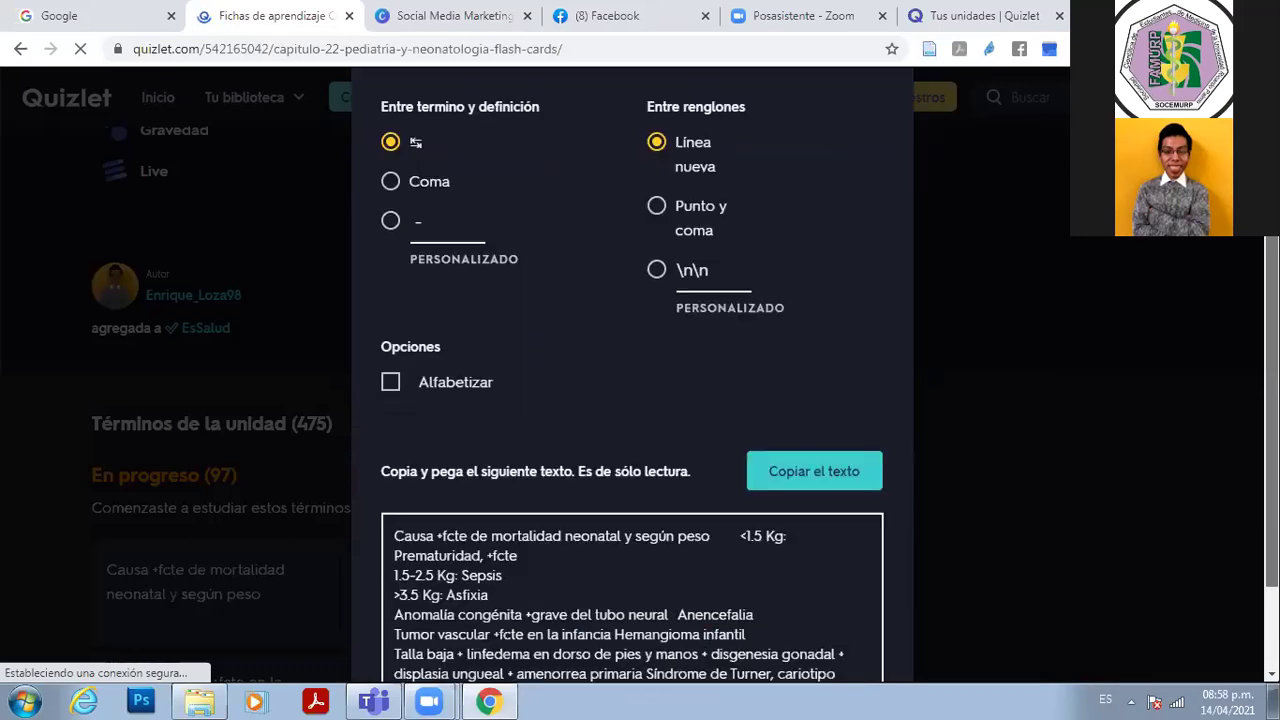
- Try the Punto y coma and \n\n separators between rows, restore Línea nueva, and highlight part of the export text
click(660, 210)
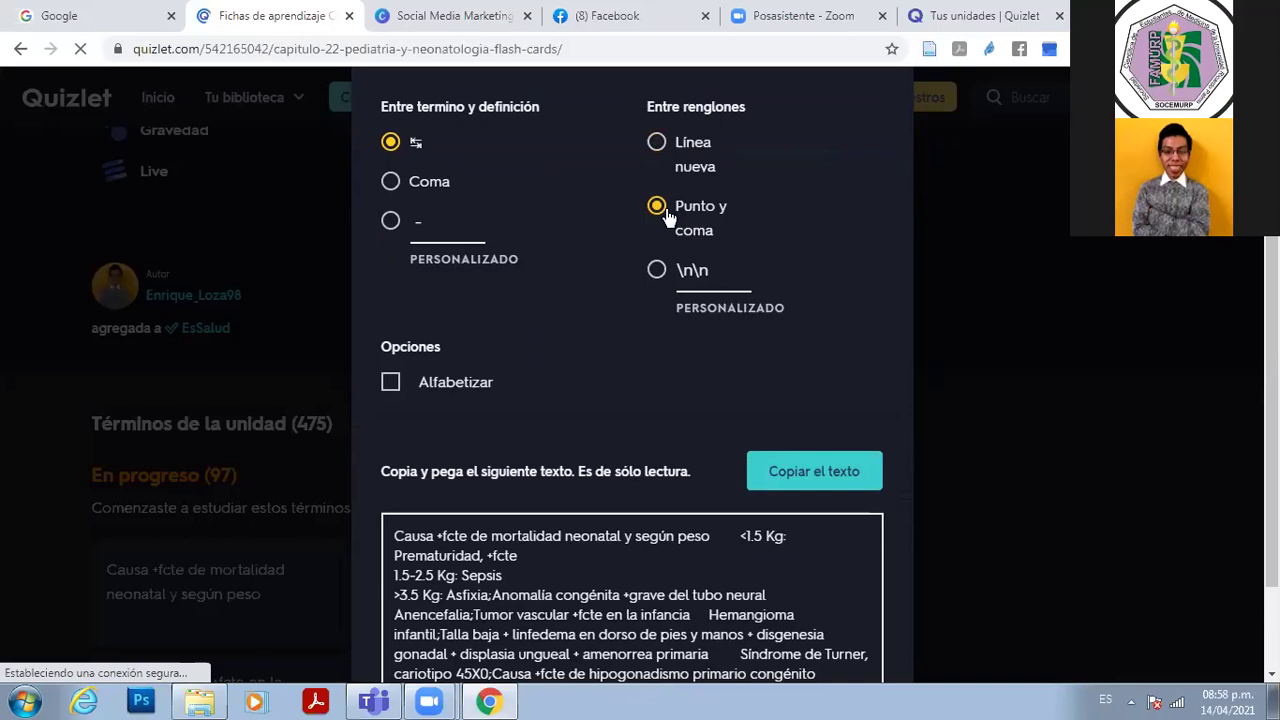
click(659, 145)
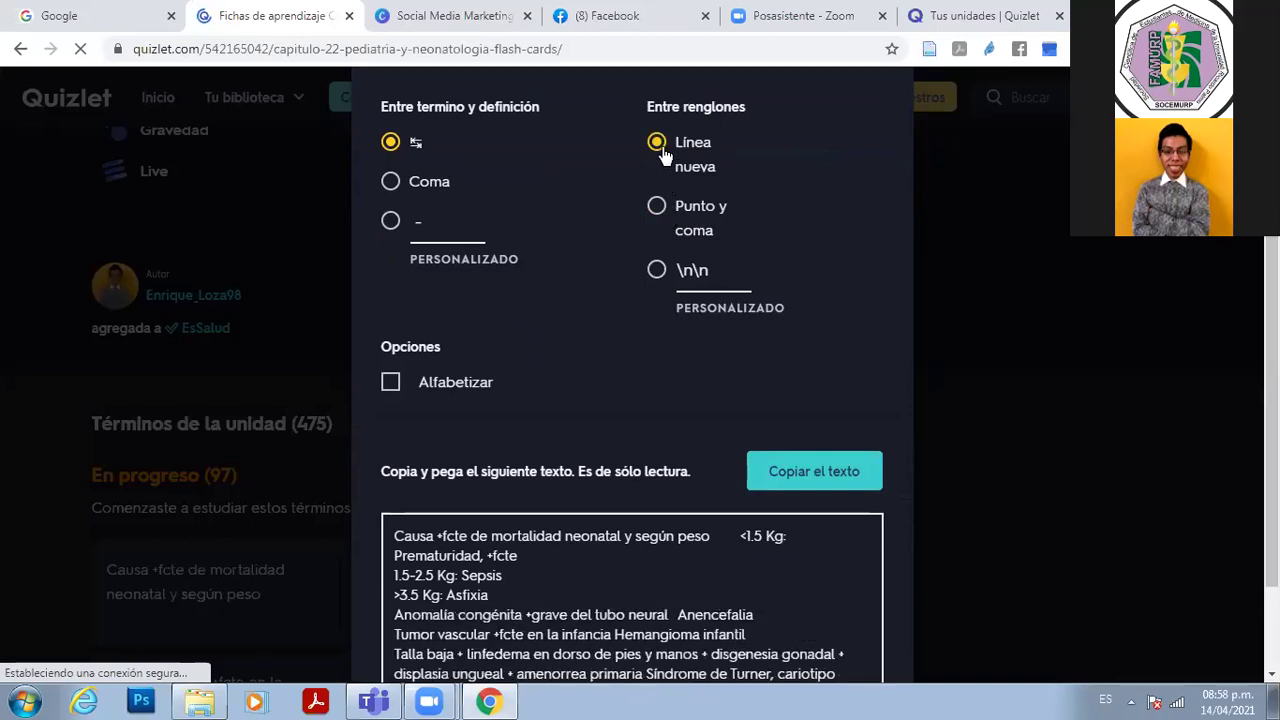
click(656, 271)
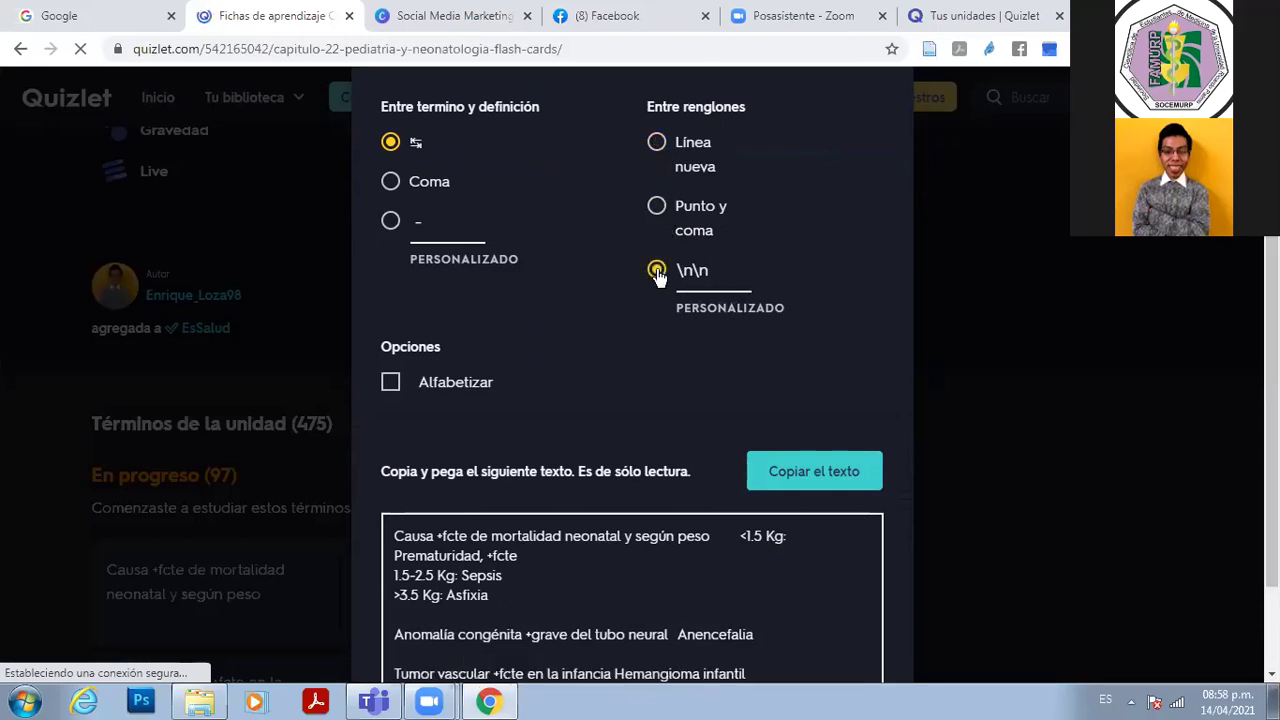
click(657, 142)
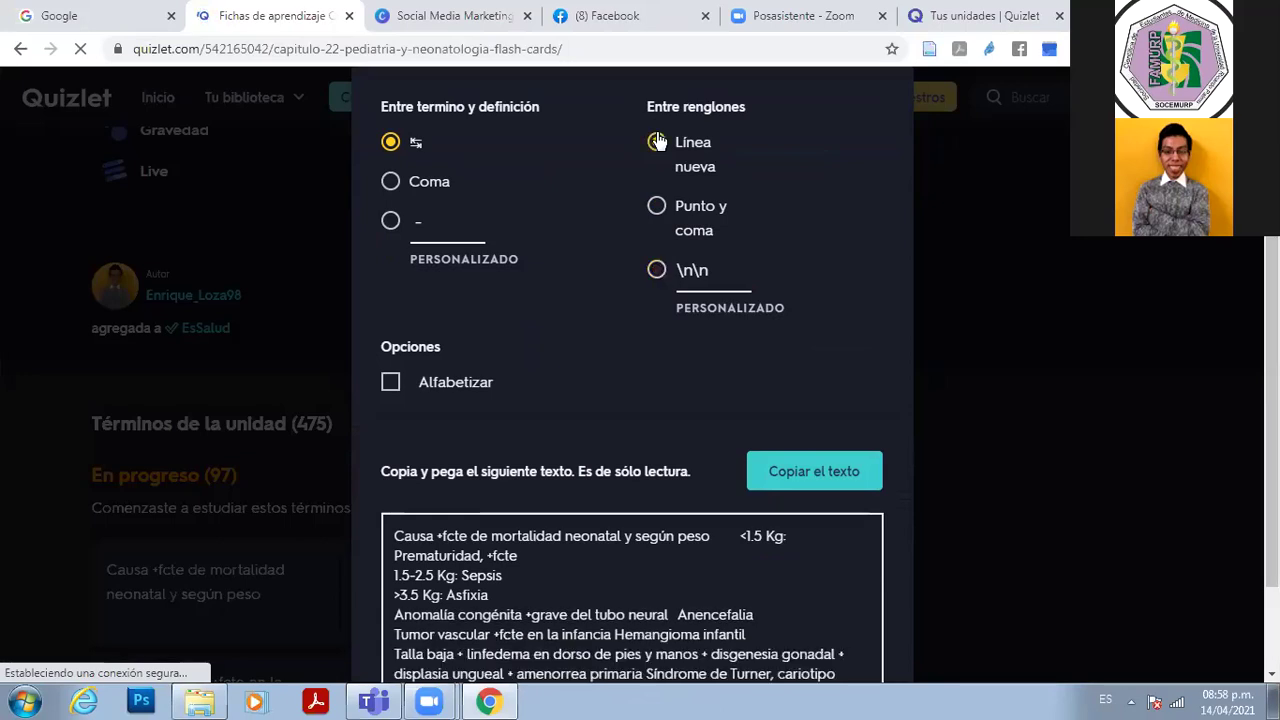
drag(452, 556, 141, 577)
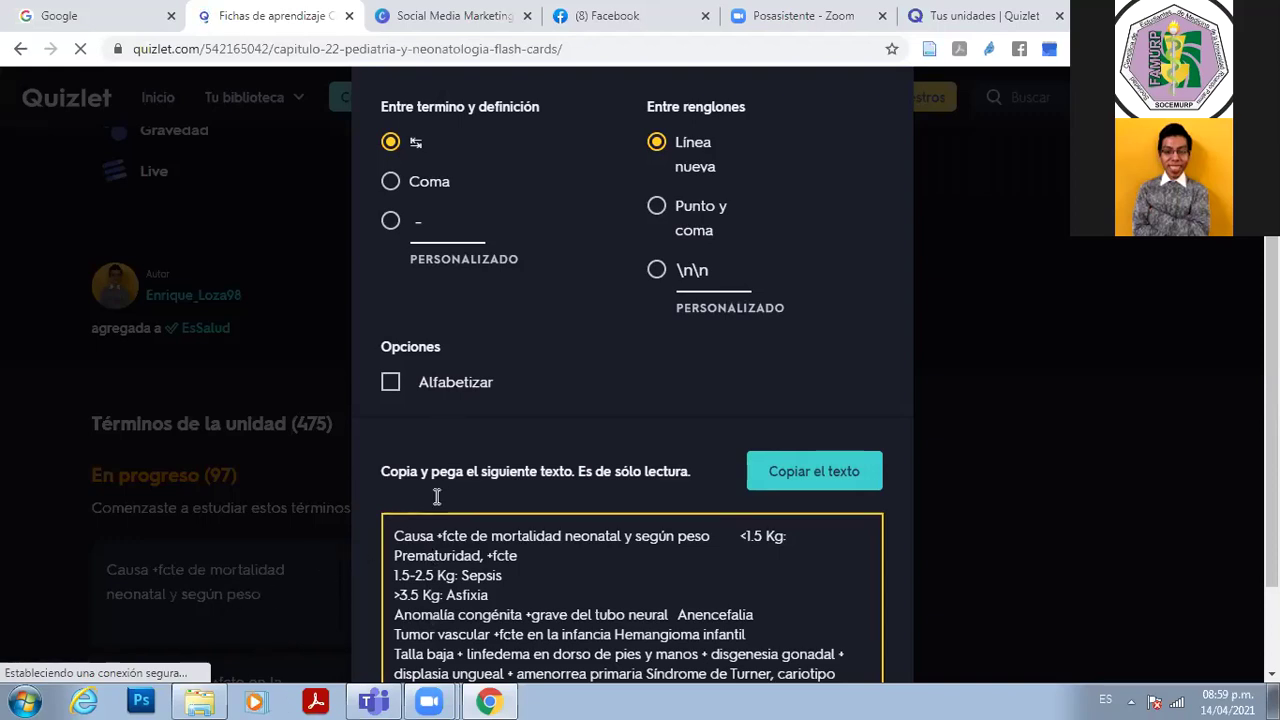
- Try Coma and the custom dash as separators between term and definition, then restore the tab separator
click(390, 186)
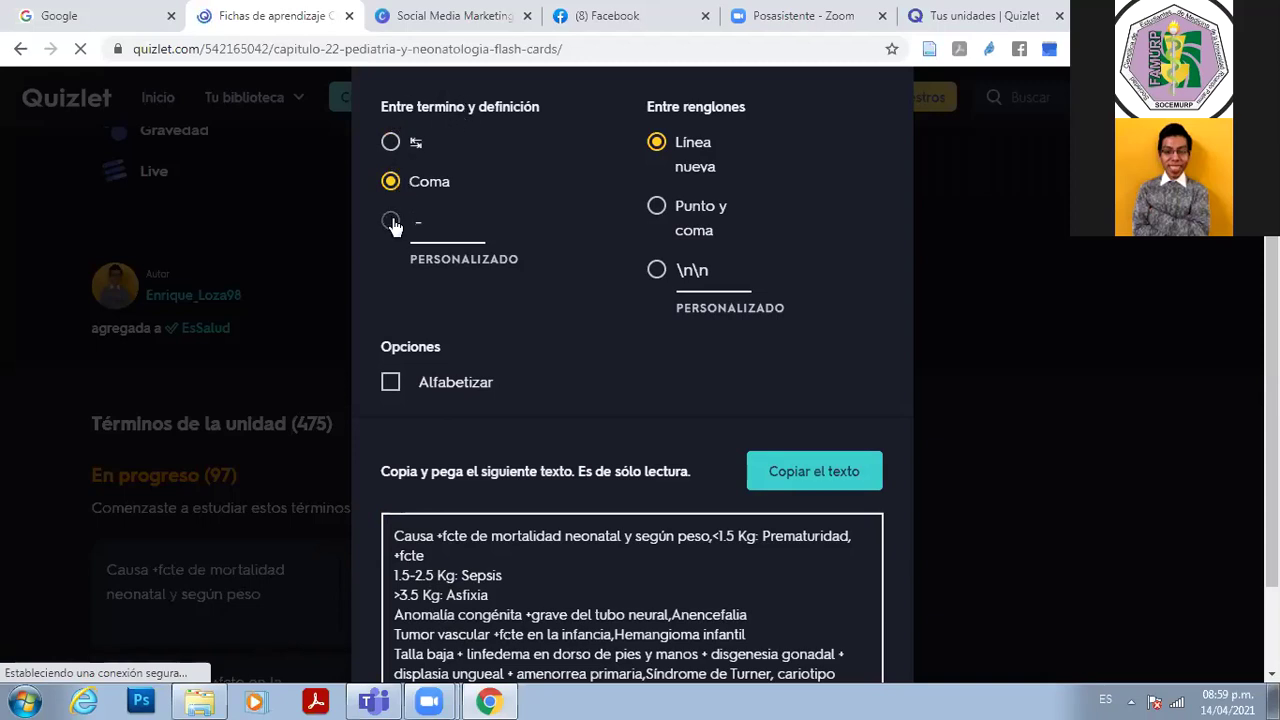
click(391, 221)
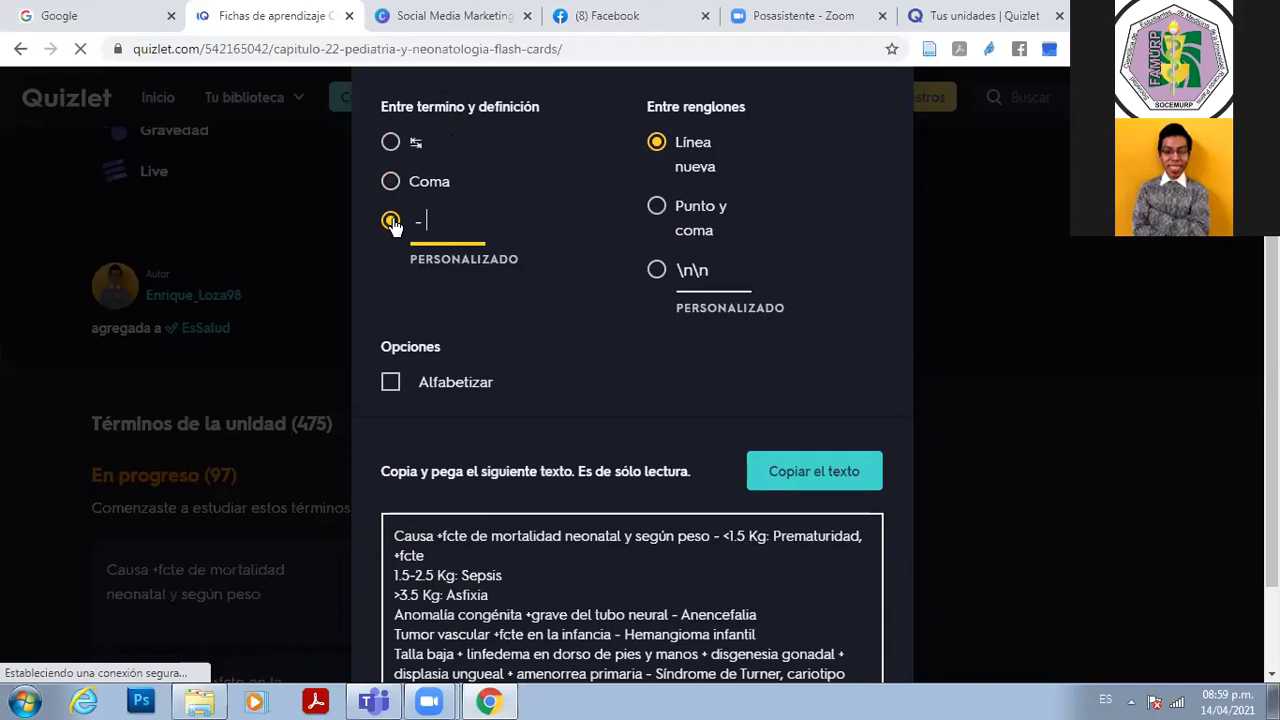
click(391, 143)
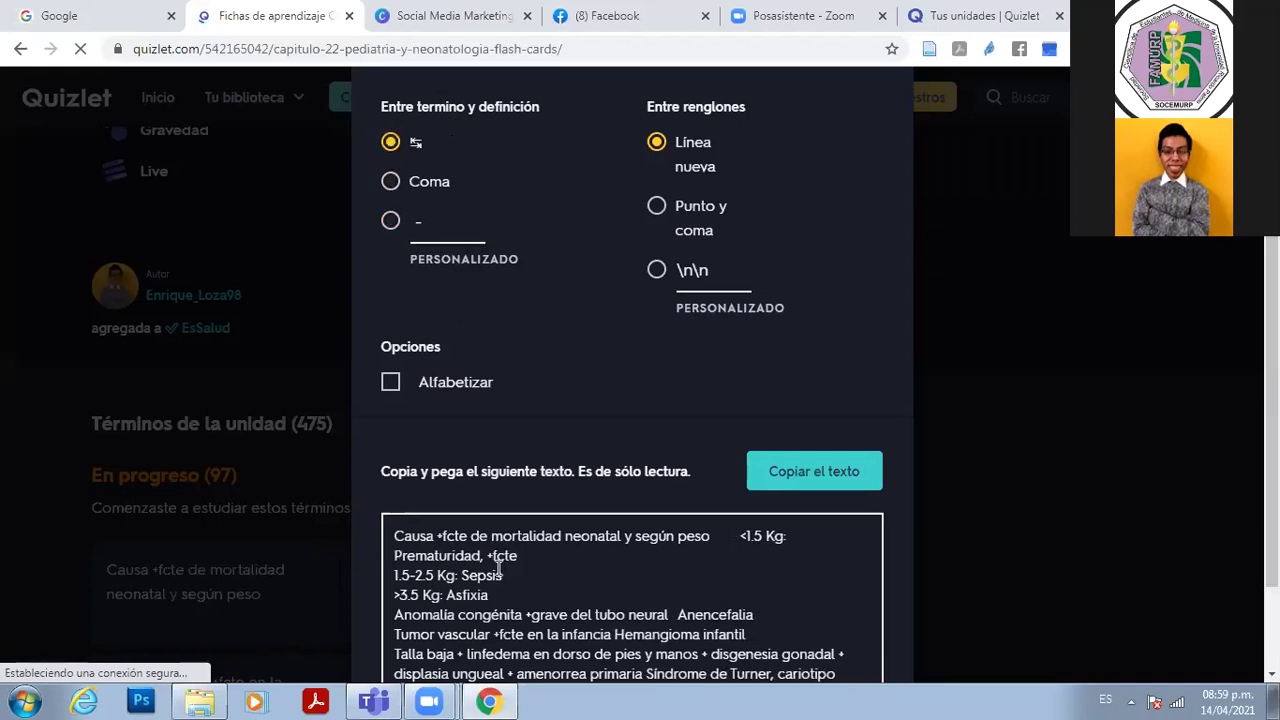
- Highlight the first card's definition in the export text, from "<1.5 Kg" through "Asfixia", and clear the selection
click(417, 537)
click(603, 523)
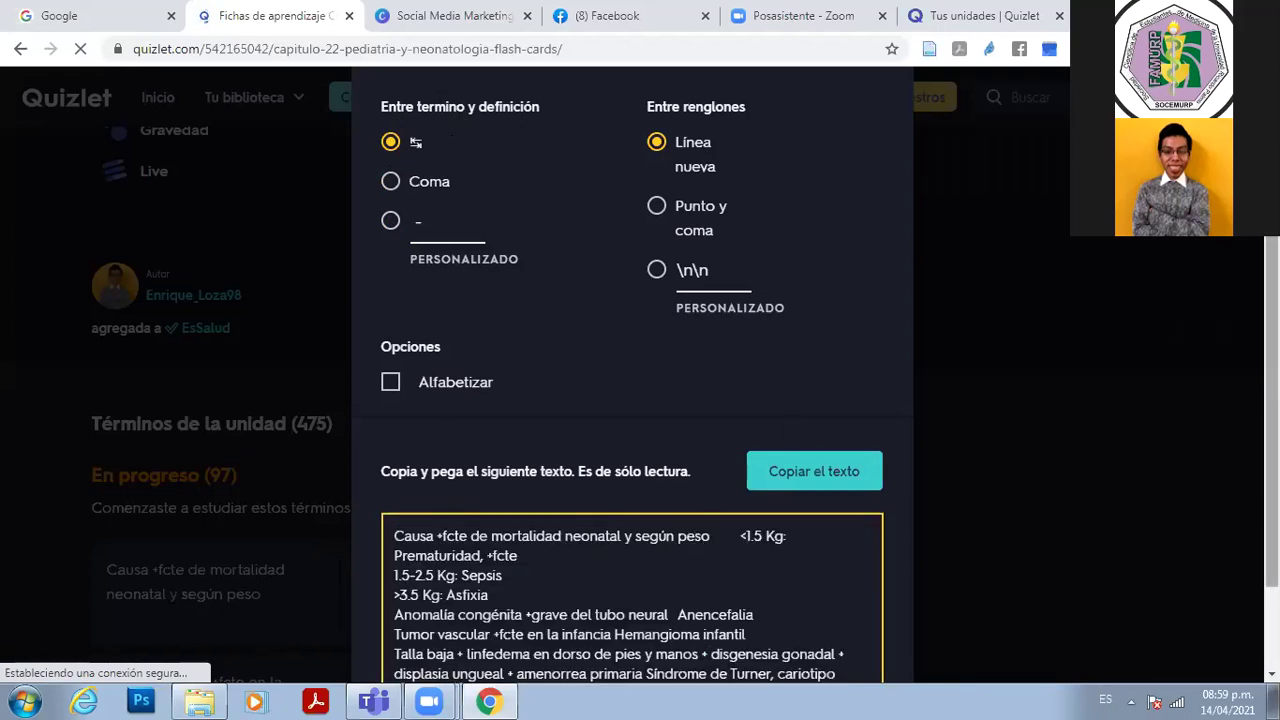
scroll(790, 480, down, 1)
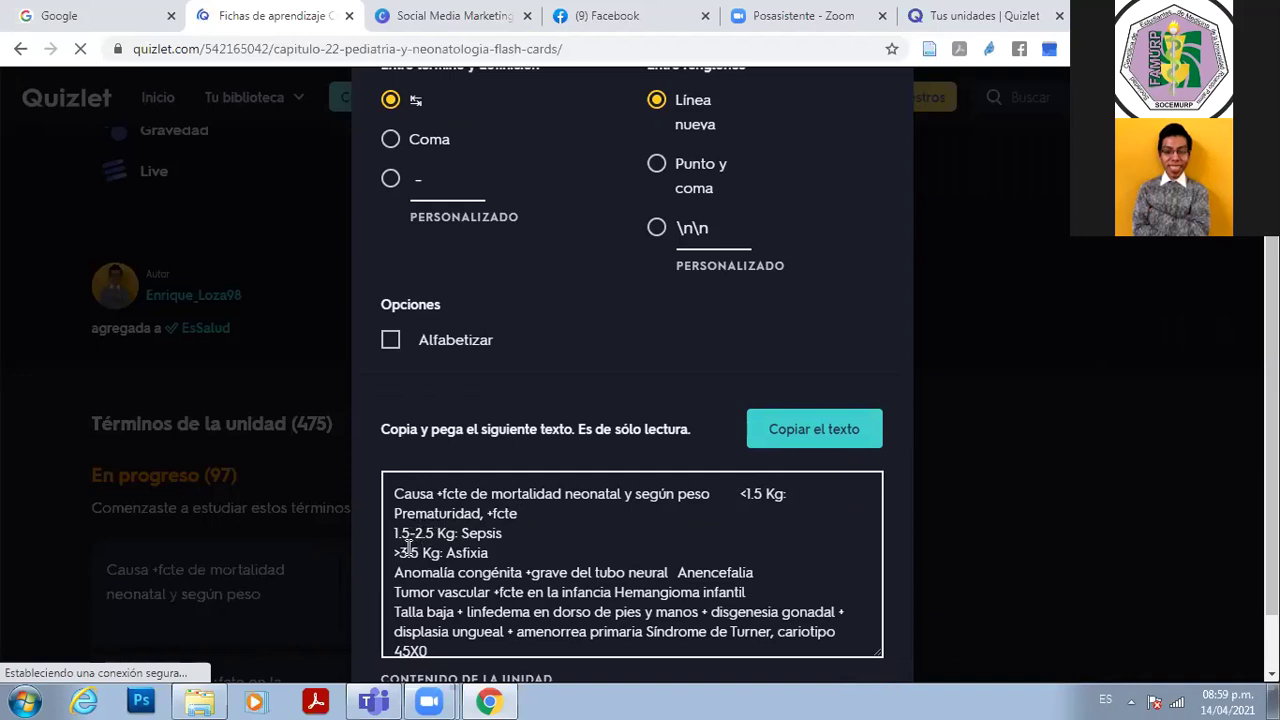
click(551, 519)
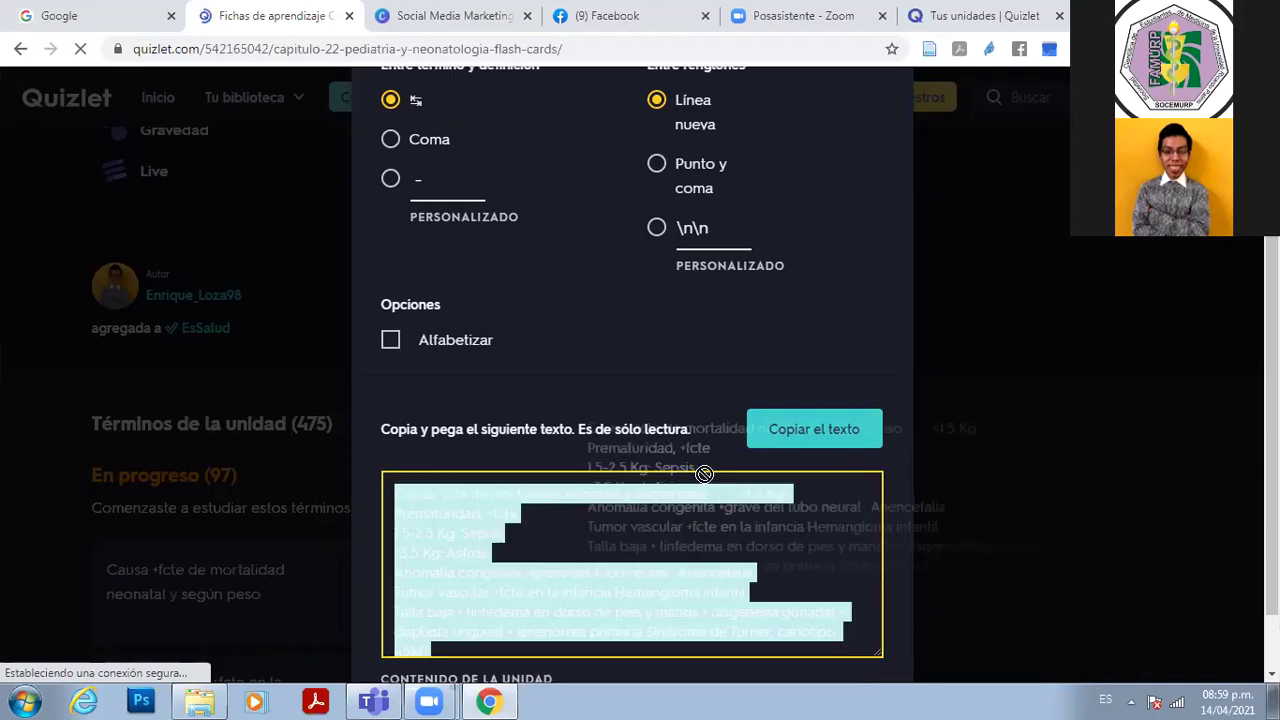
click(538, 536)
drag(491, 551, 743, 493)
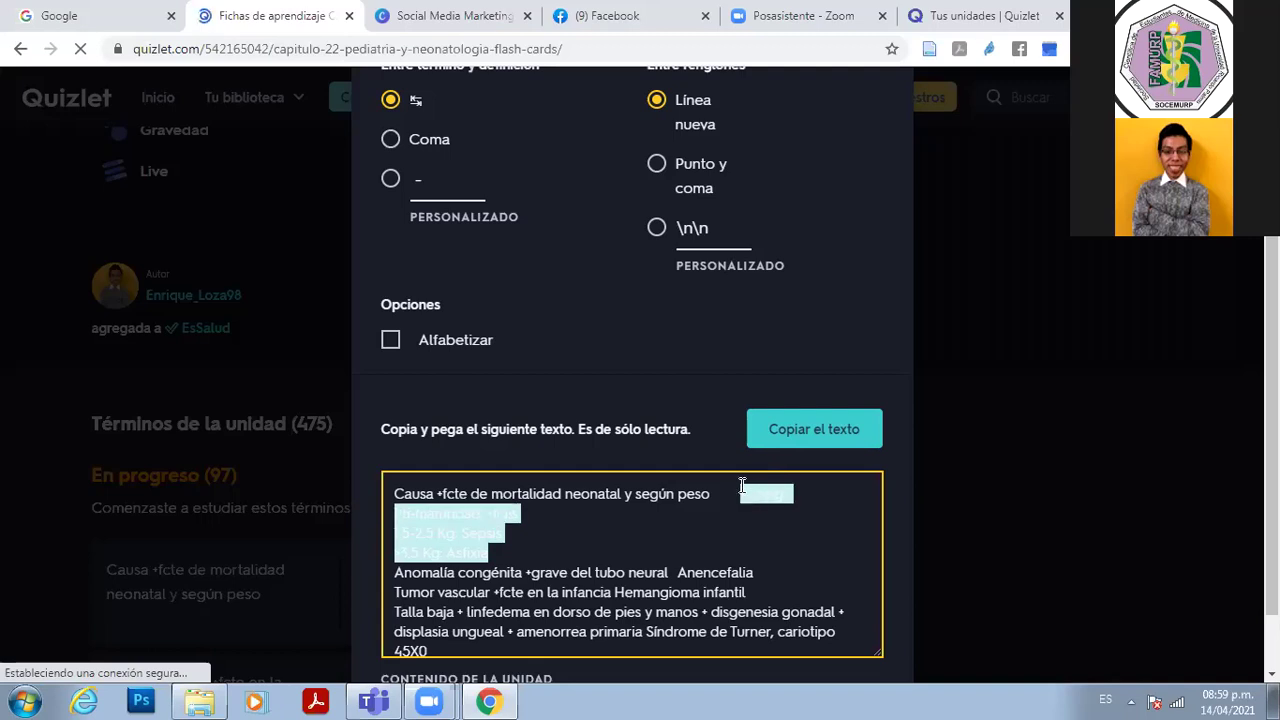
click(741, 487)
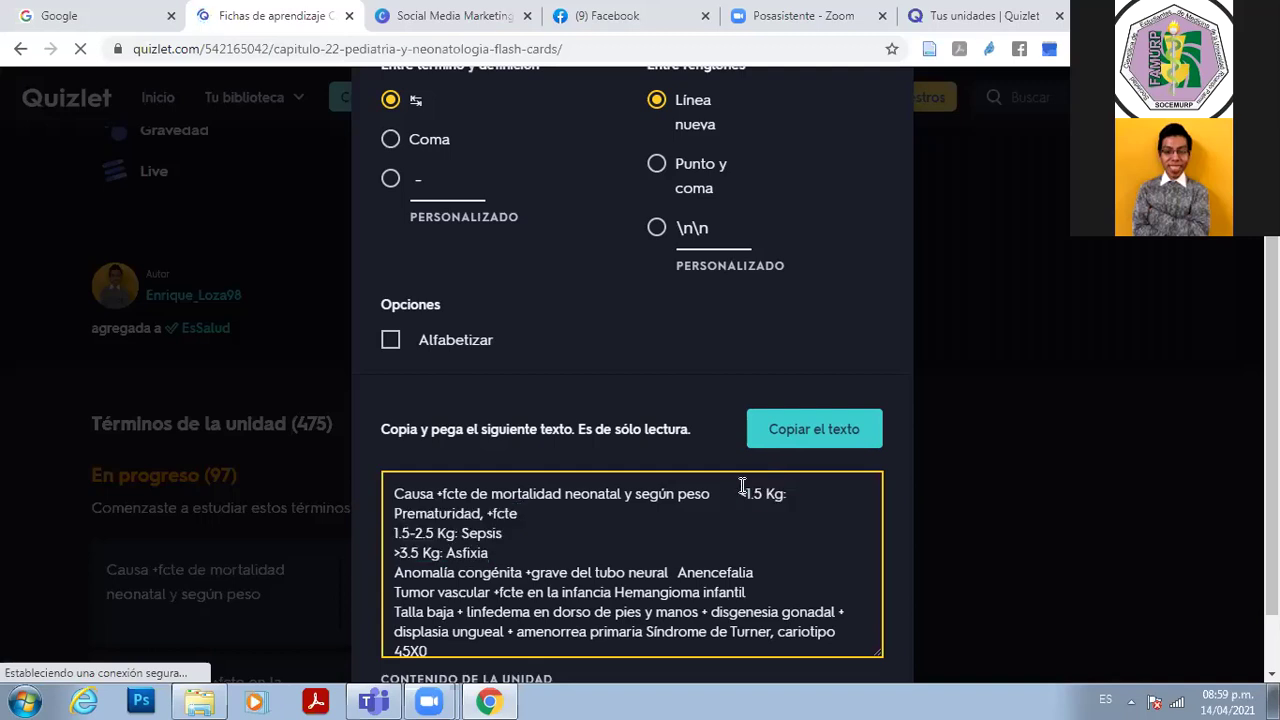
- Preview the export text with the custom dash between term and definition again and switch back to the tab separator
click(391, 140)
click(391, 179)
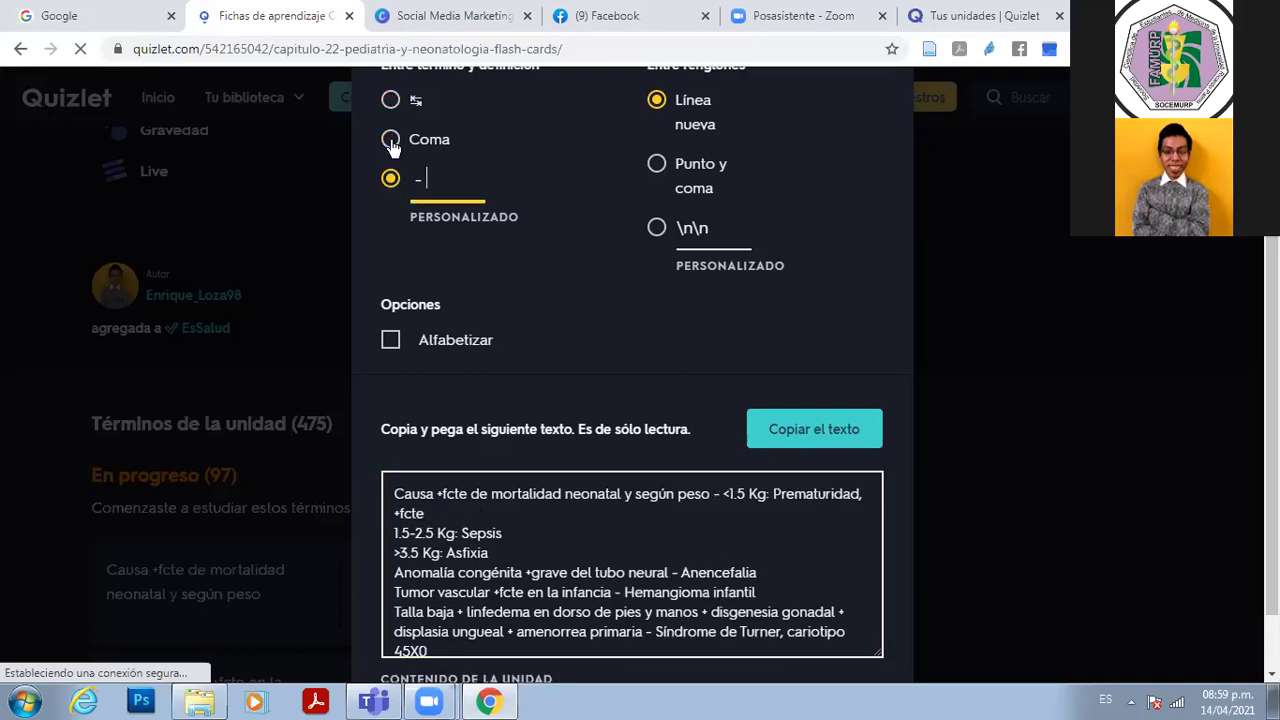
click(394, 103)
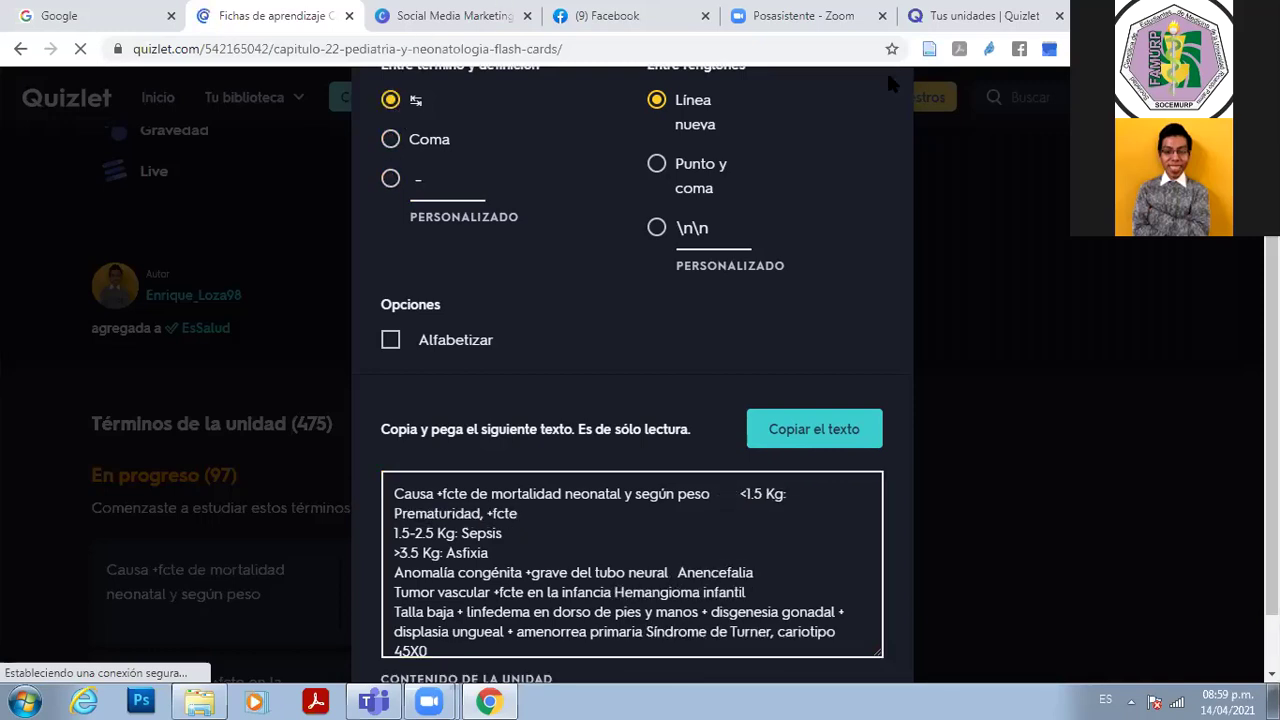
scroll(632, 300, up, 2)
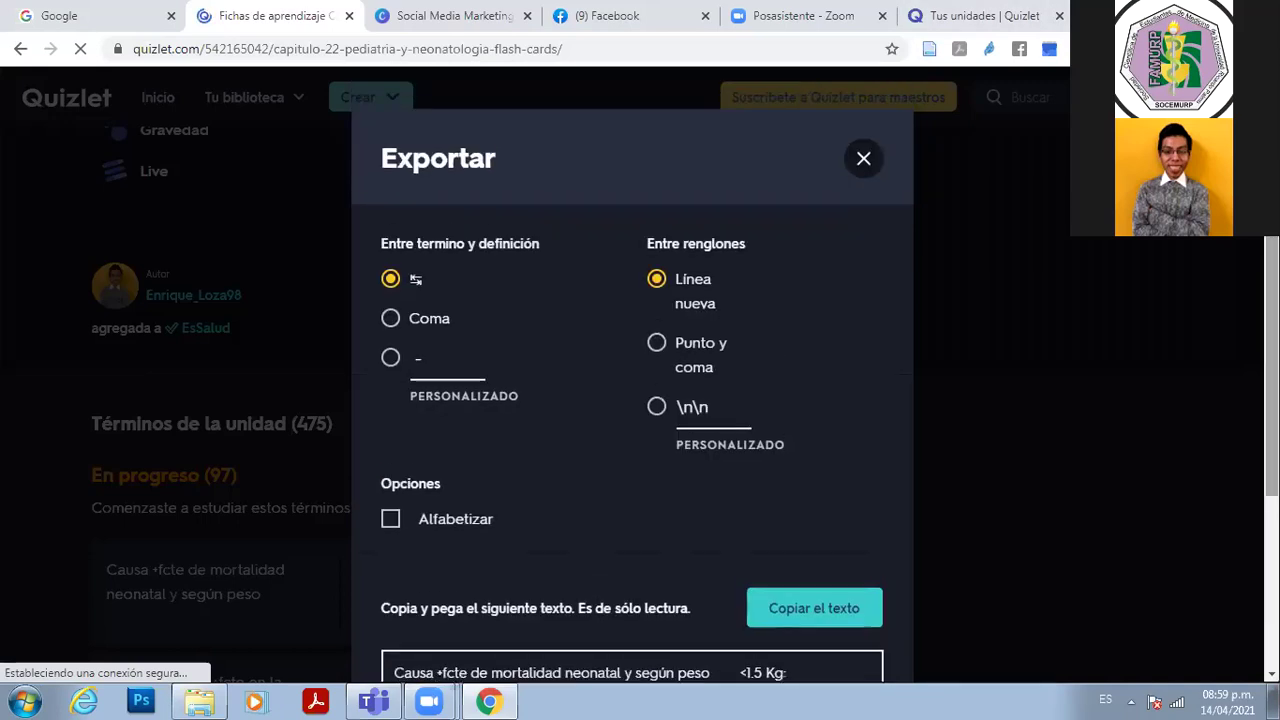
- Close the export dialog, open the Capítulo 22: Pediatría y Neonatología set for editing, and view its title, visibility and first card
click(863, 153)
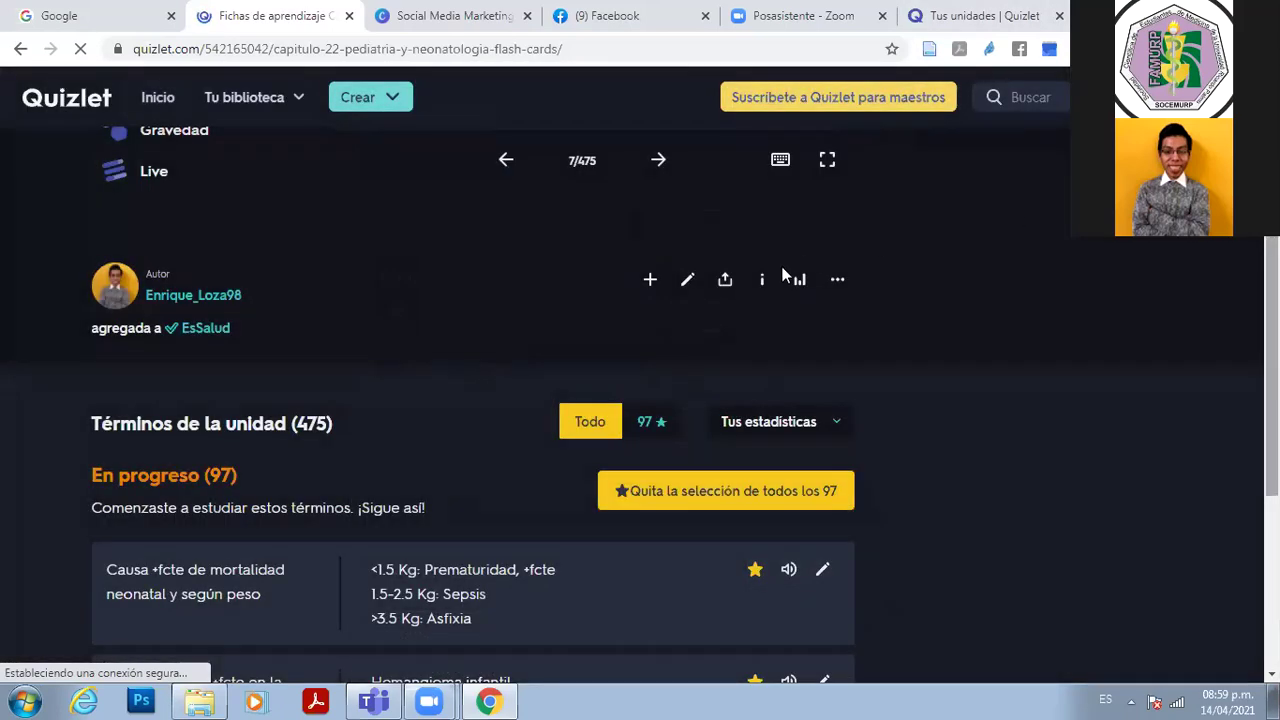
click(689, 285)
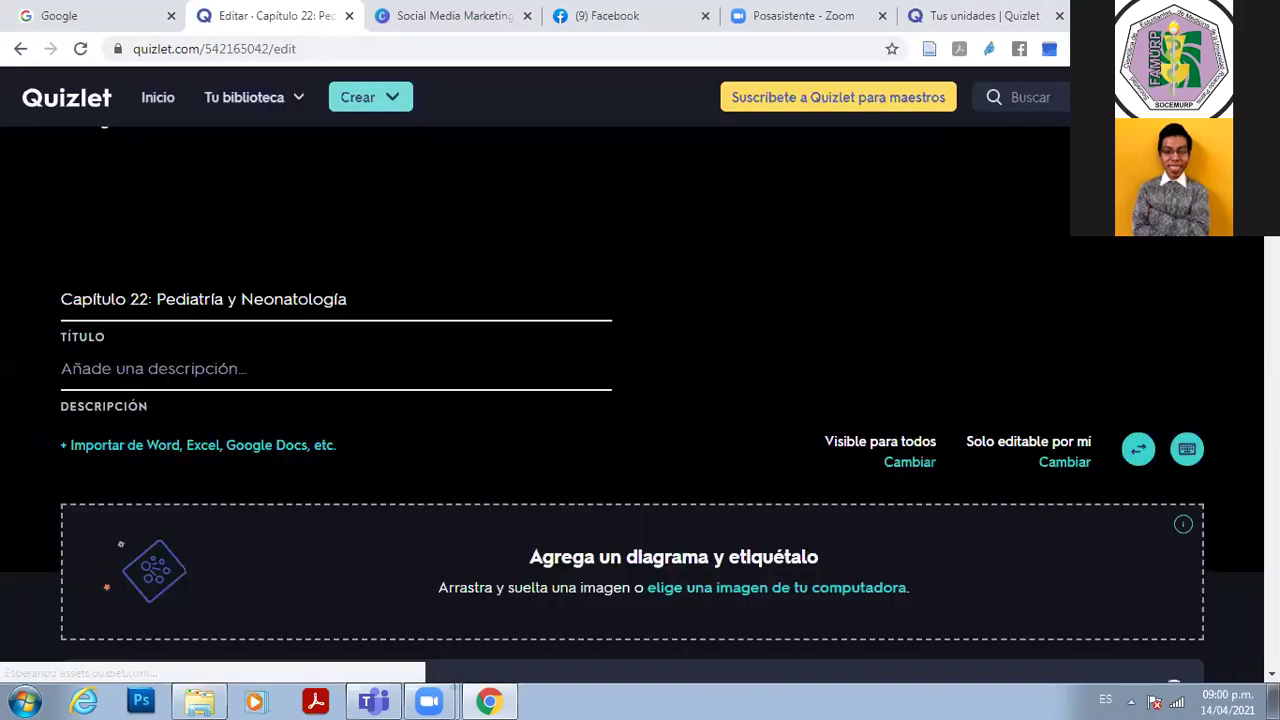
scroll(632, 450, down, 2)
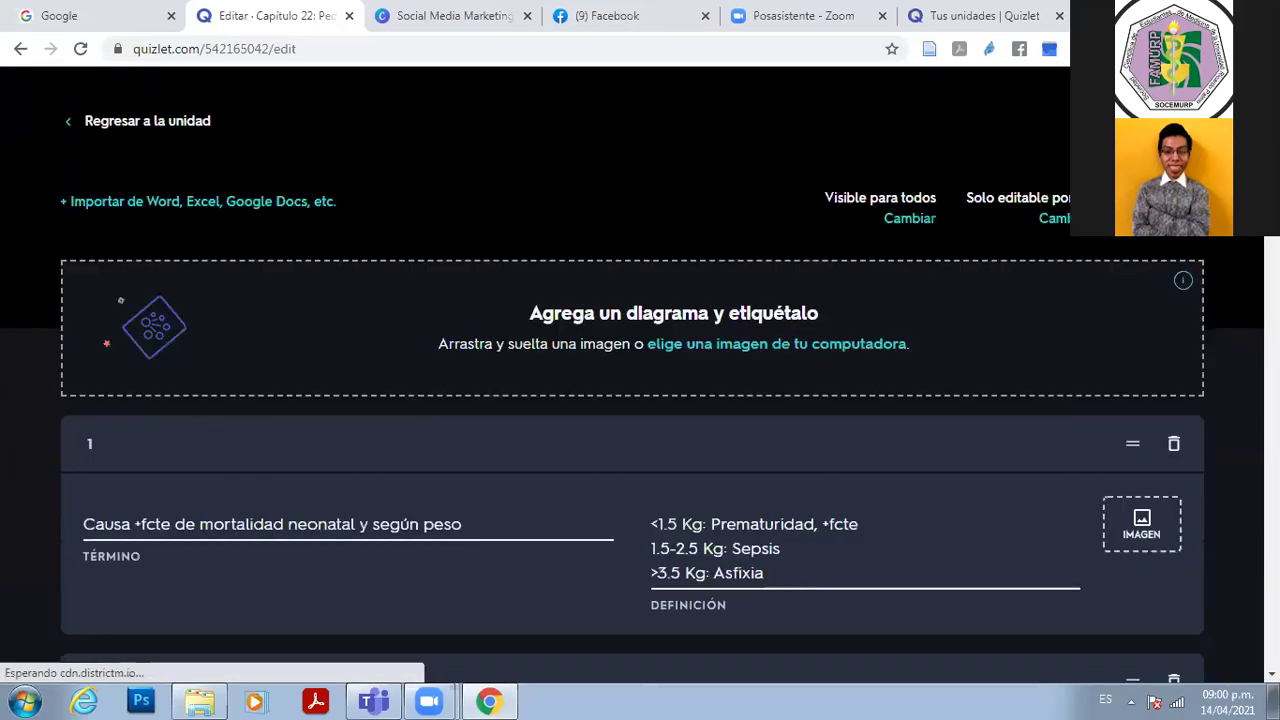
scroll(632, 450, up, 2)
scroll(632, 450, down, 1)
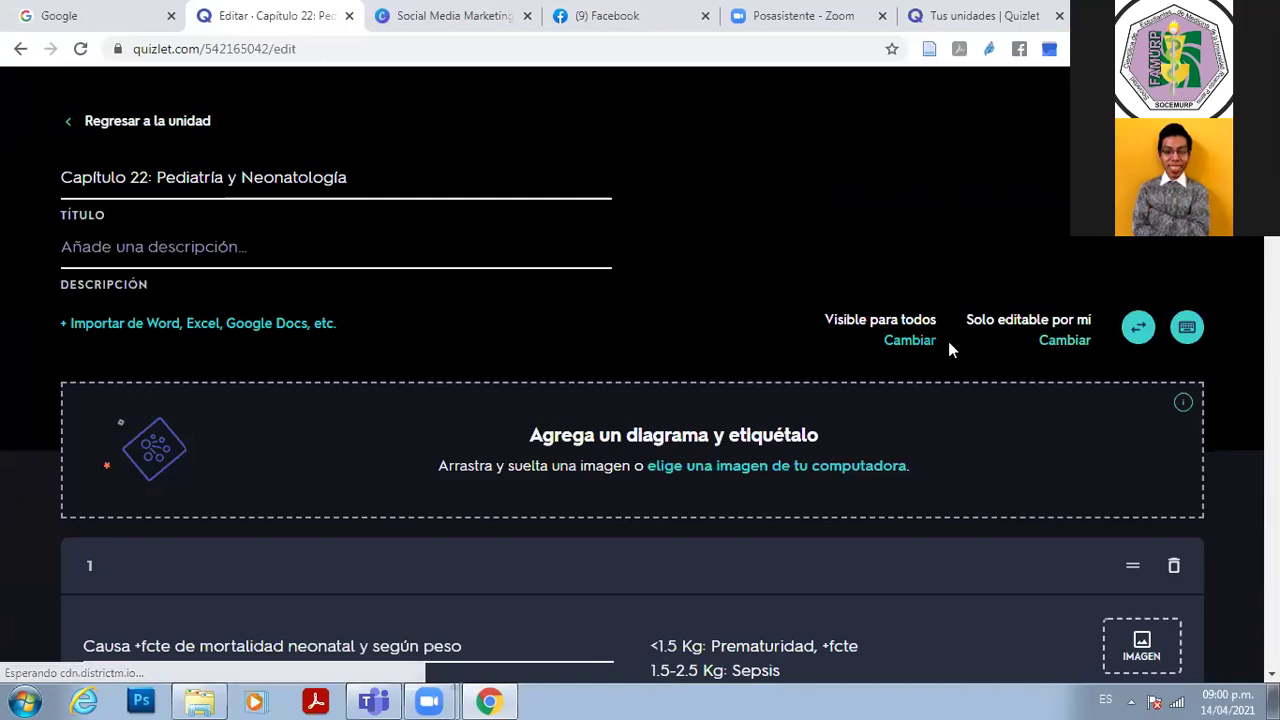
- Browse the set's editable cards from the beginning to the 460s and back, and return to the set page
click(1138, 327)
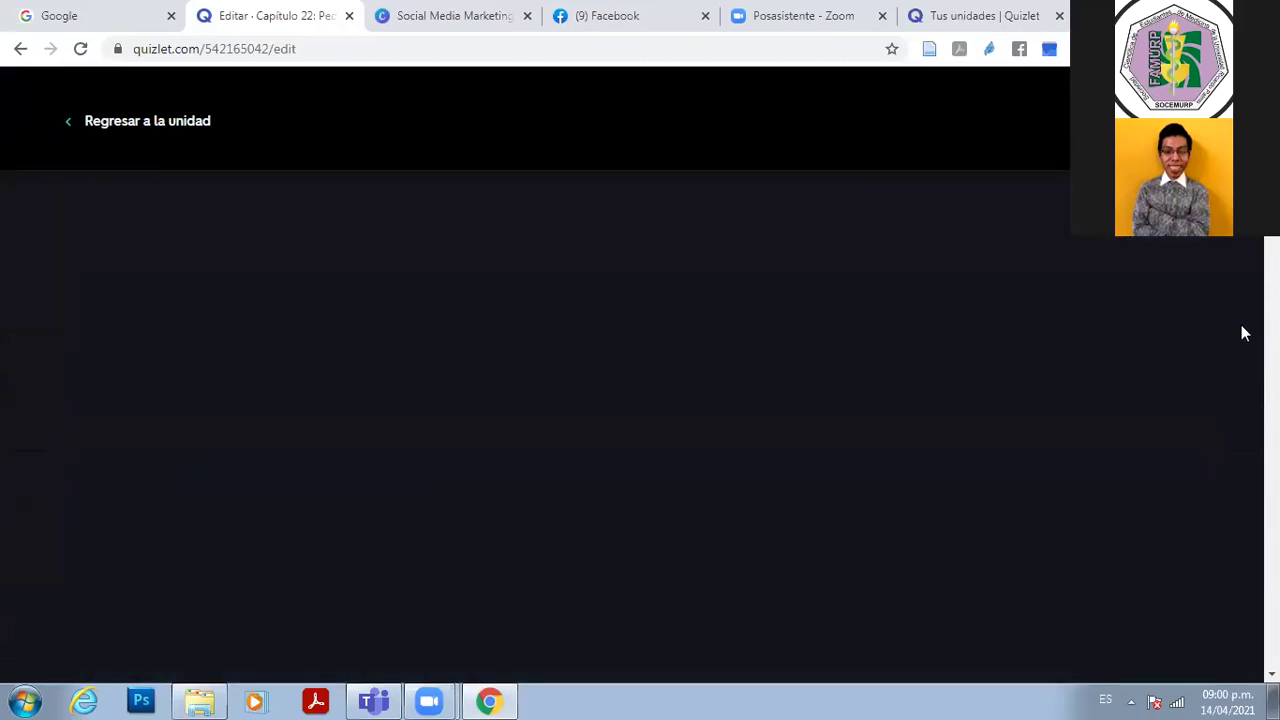
drag(1245, 333, 1237, 621)
scroll(632, 420, down, 20)
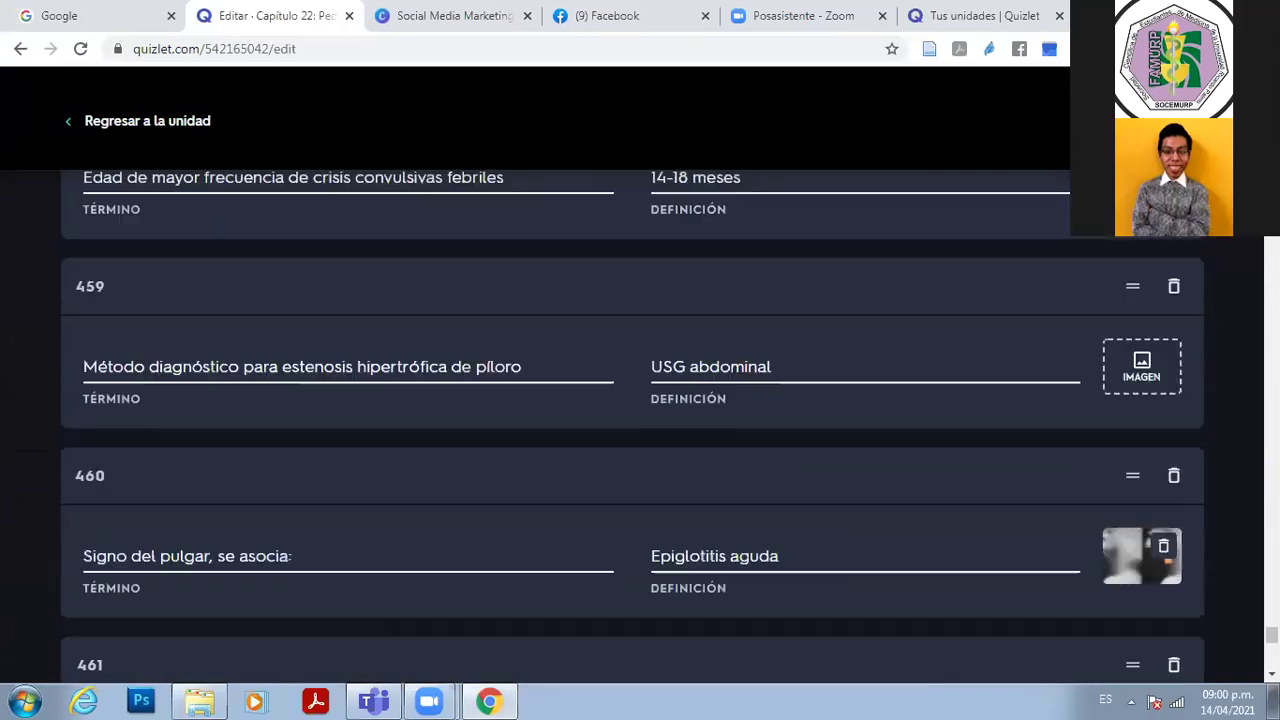
drag(1271, 648, 1271, 255)
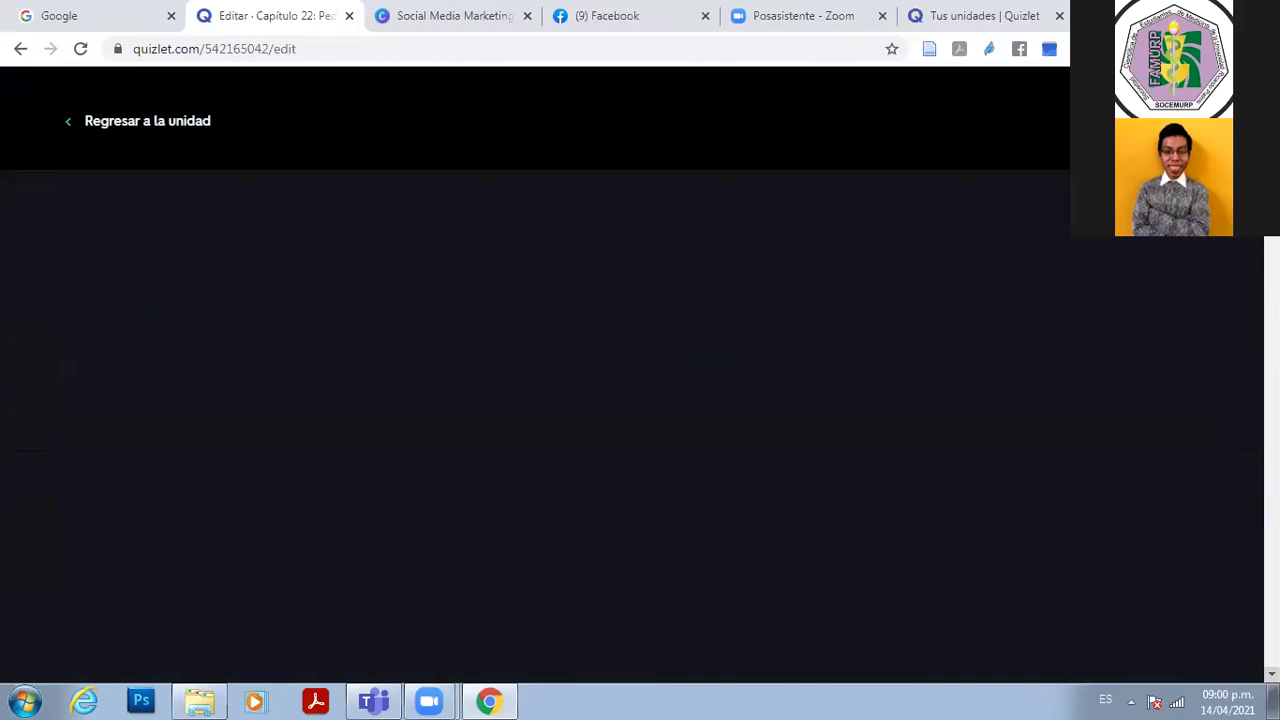
scroll(632, 420, up, 20)
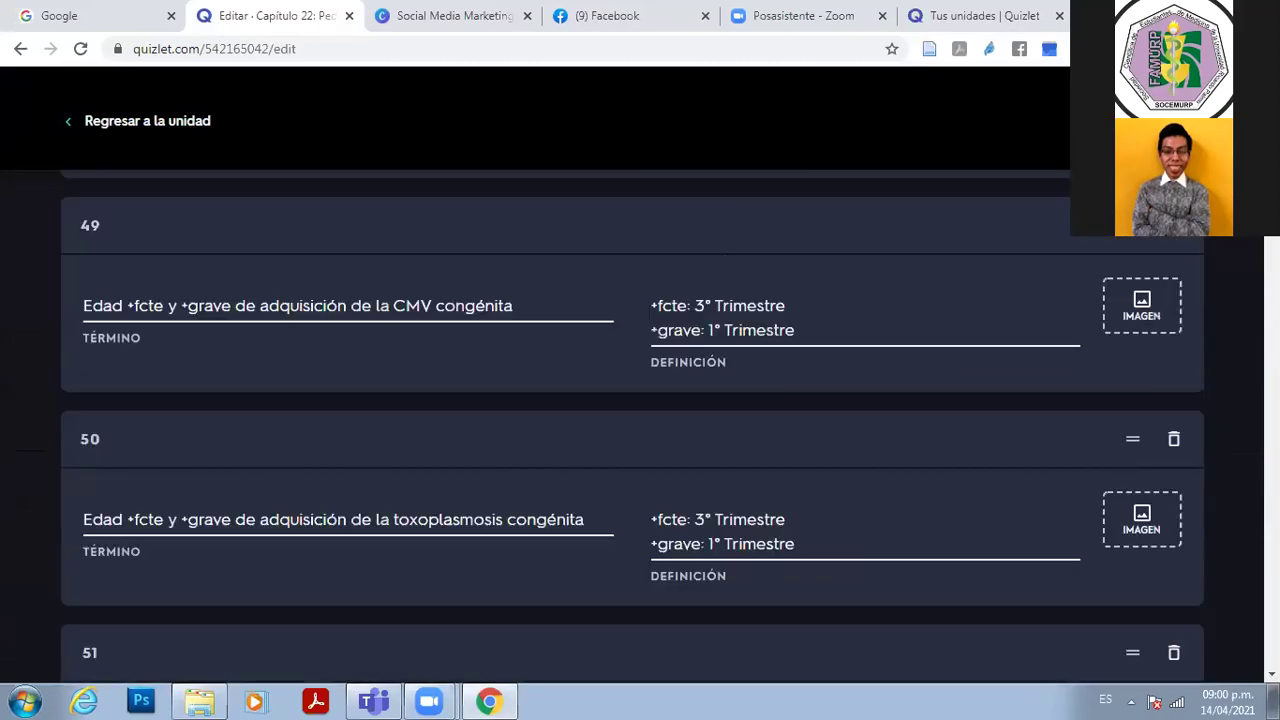
scroll(632, 420, up, 10)
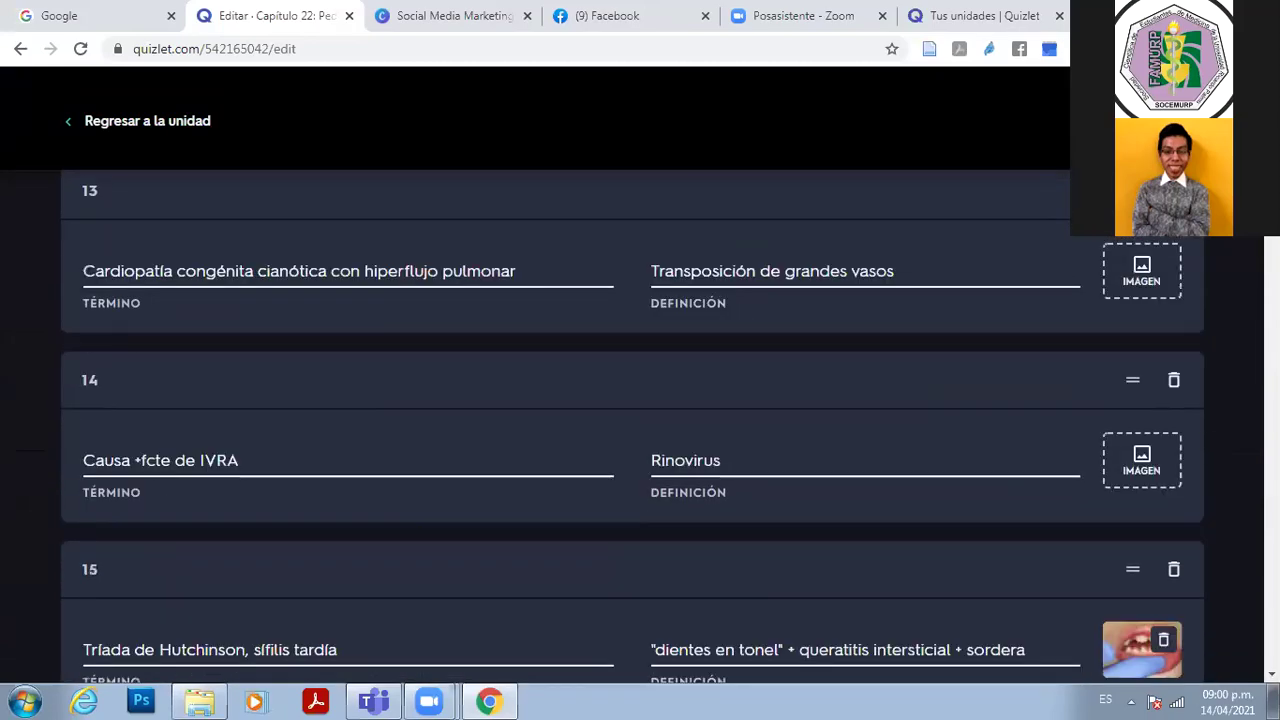
scroll(632, 420, up, 15)
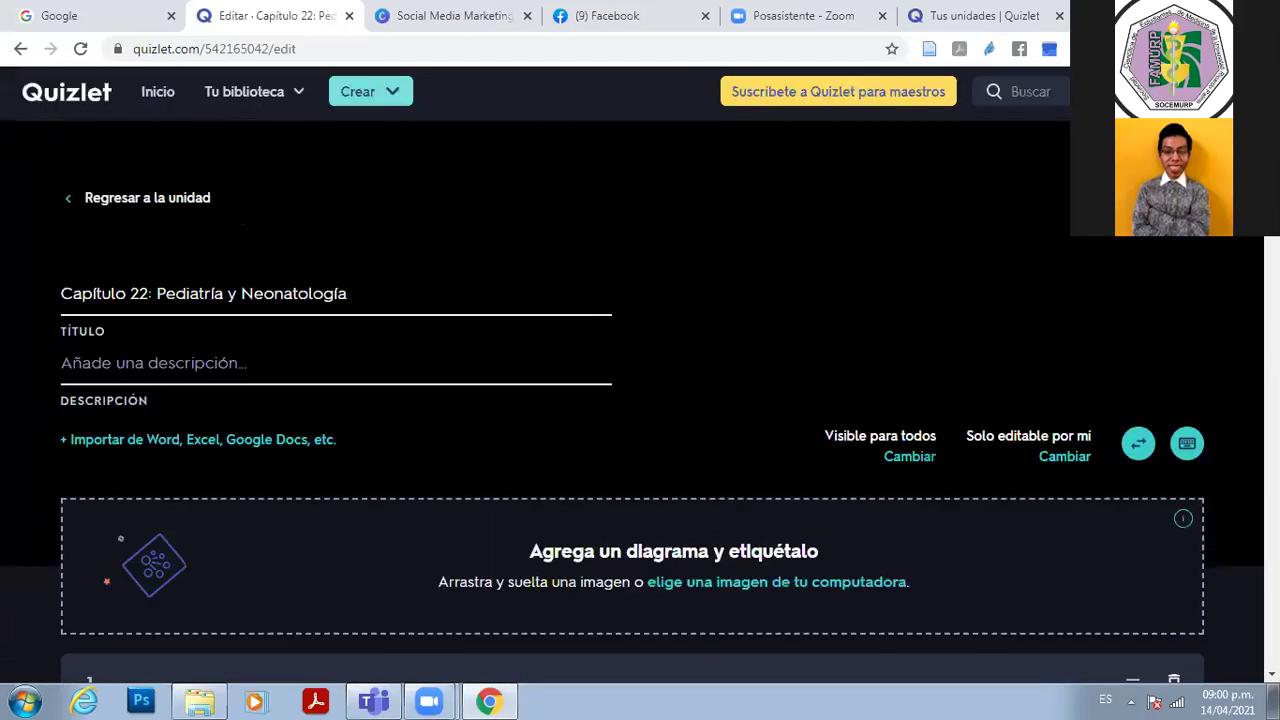
click(69, 204)
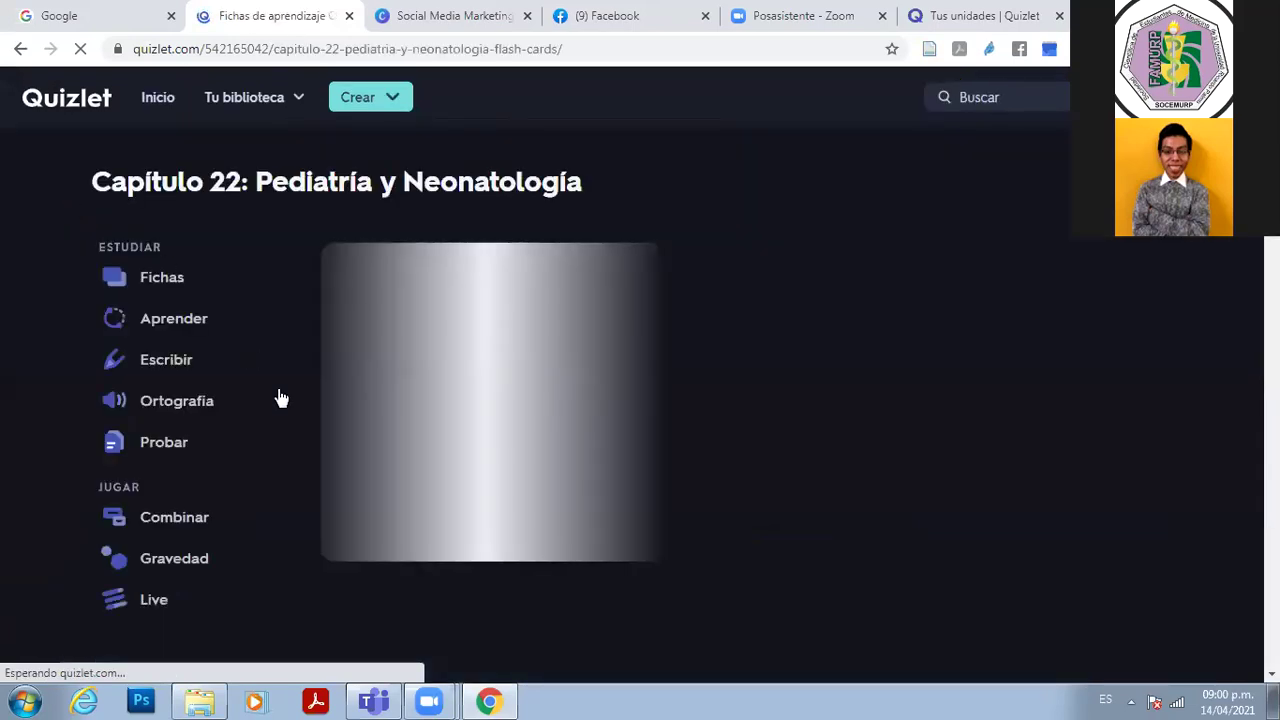
- Create a personal editable copy of the Capítulo 22: Pediatría y Neonatología set with the Personalizar option
scroll(867, 345, down, 5)
scroll(867, 345, up, 2)
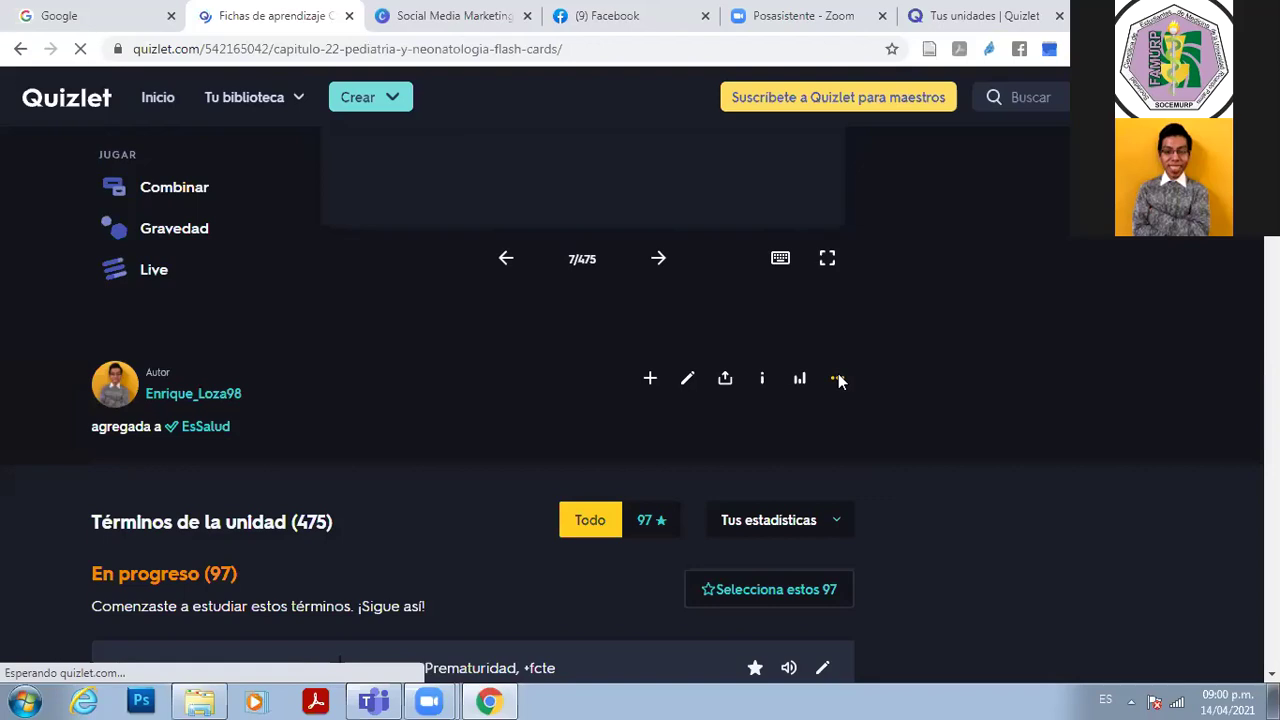
click(838, 379)
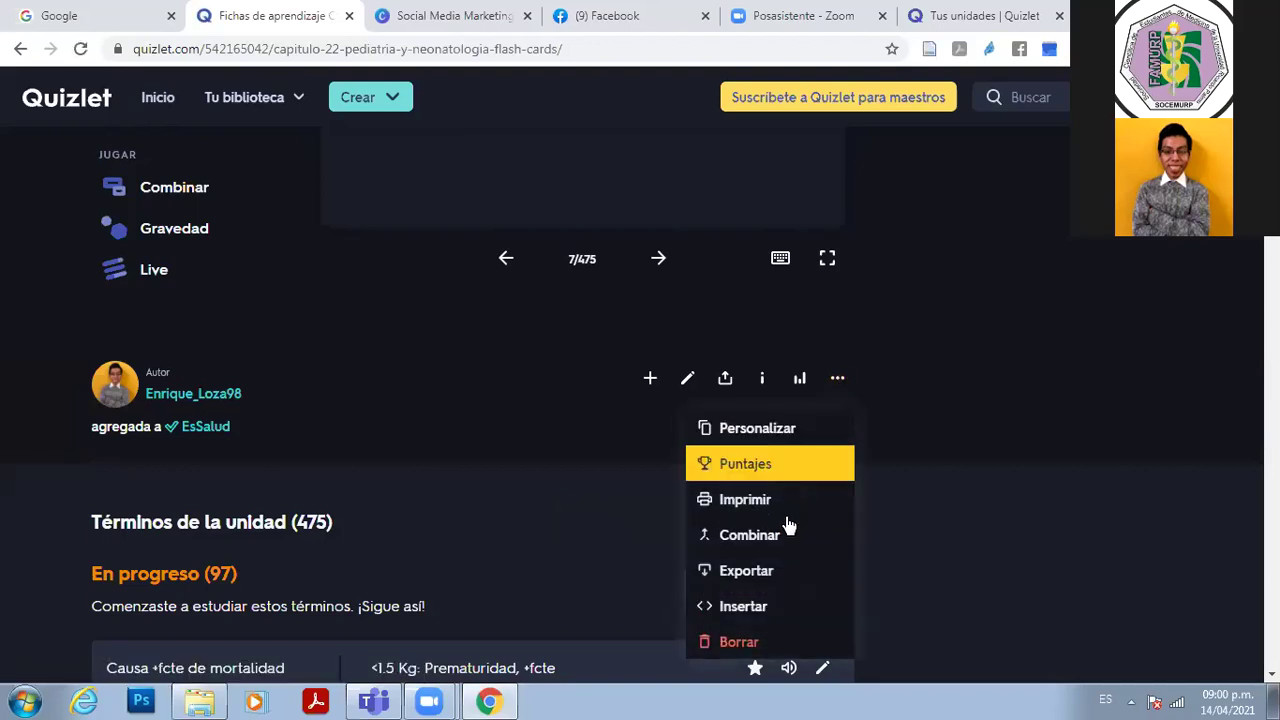
click(790, 438)
click(837, 379)
click(780, 433)
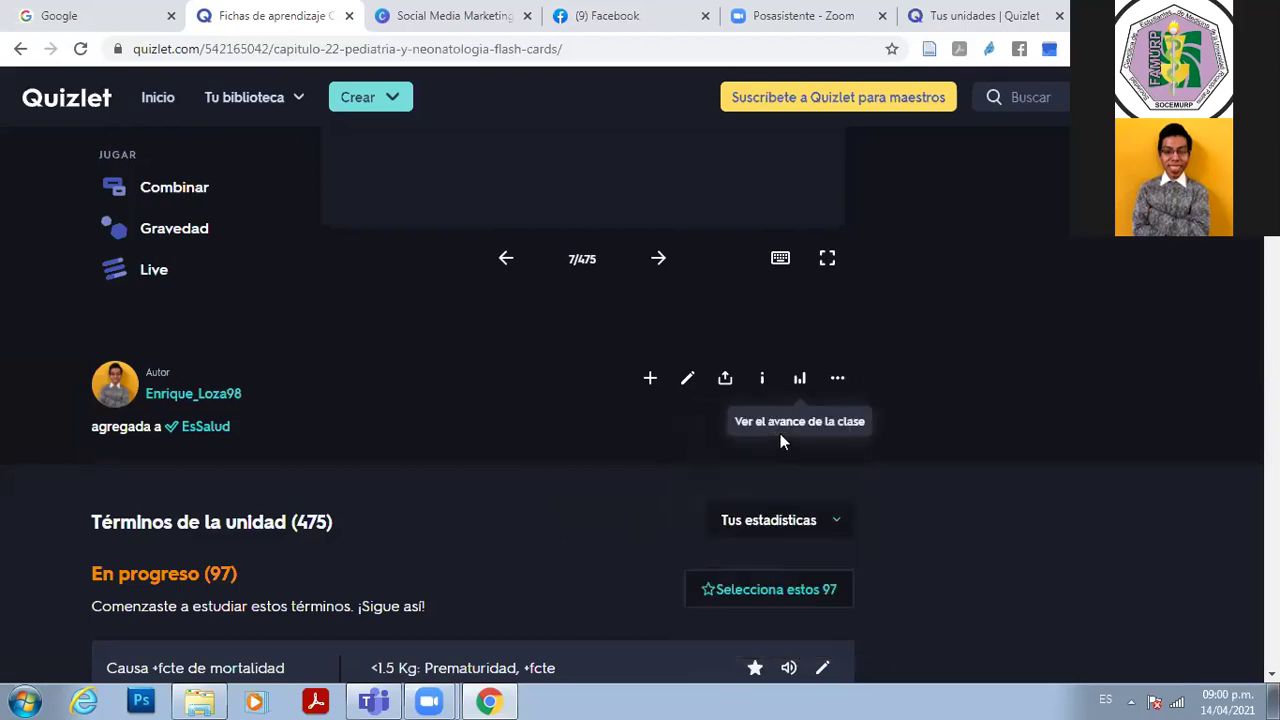
click(838, 381)
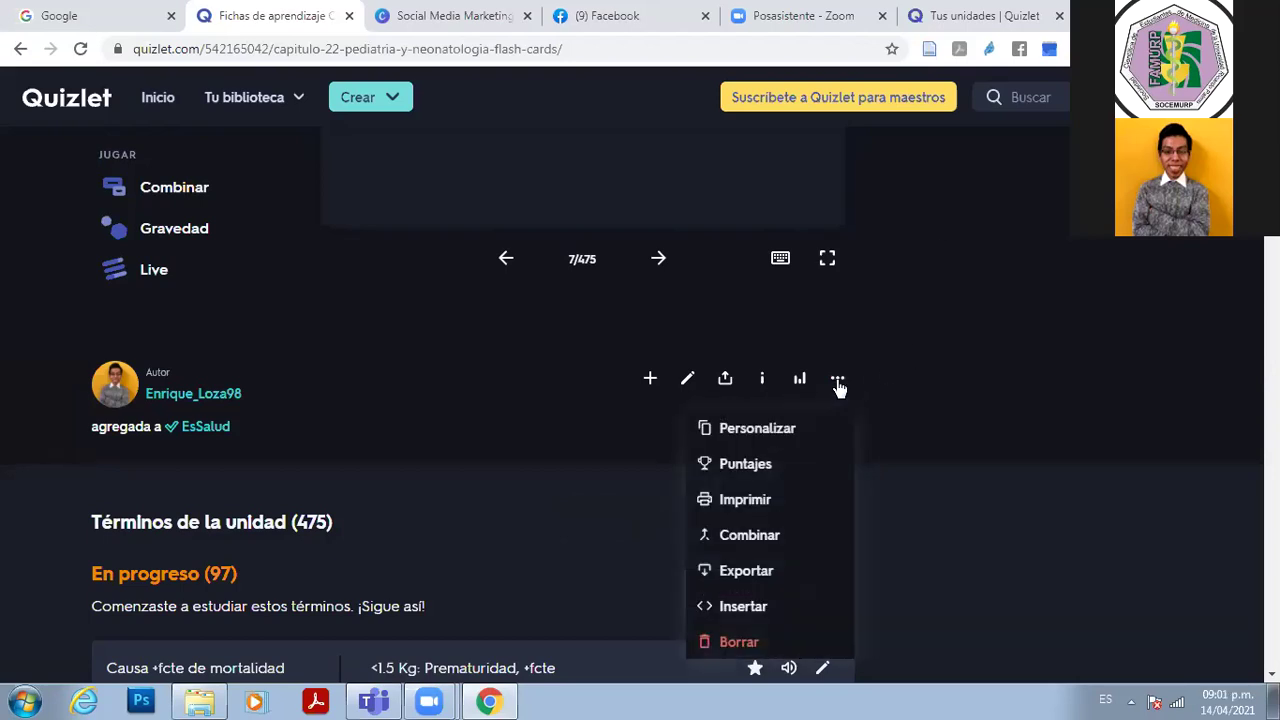
click(786, 433)
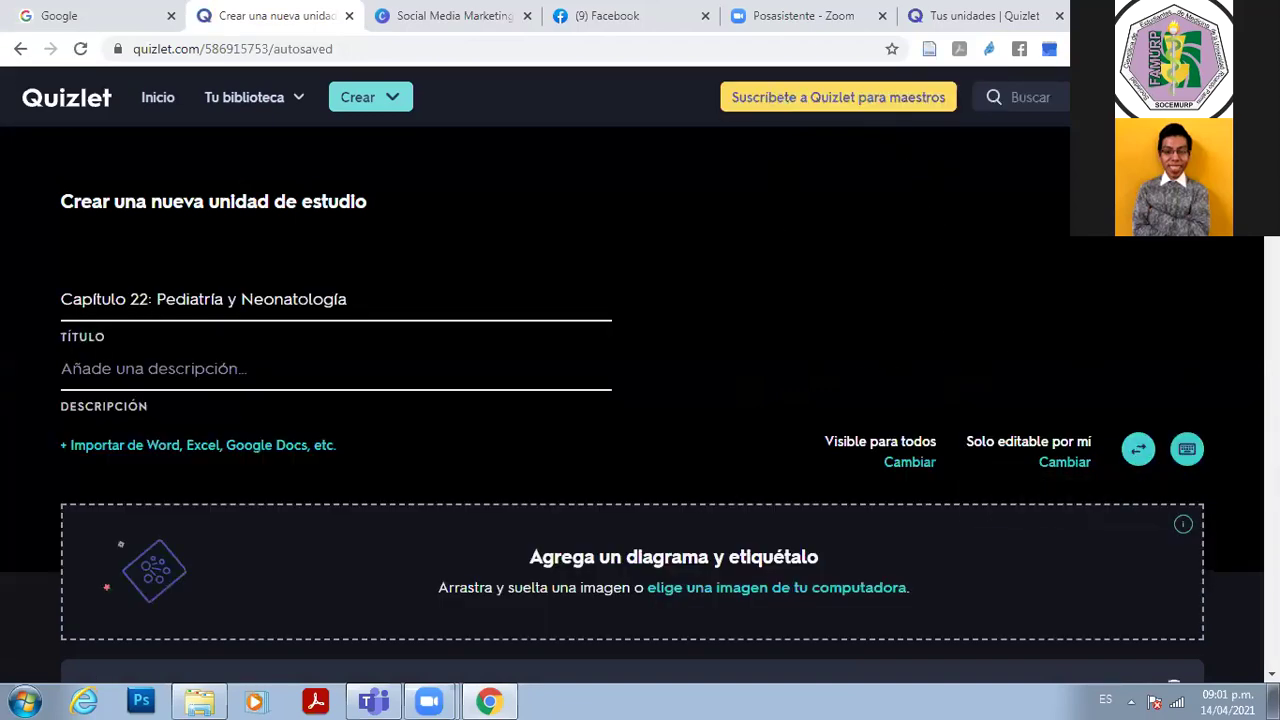
- Look through the copied set's first twenty cards and come back to card 15, Tríada de Hutchinson
scroll(640, 500, down, 2)
scroll(640, 450, down, 2)
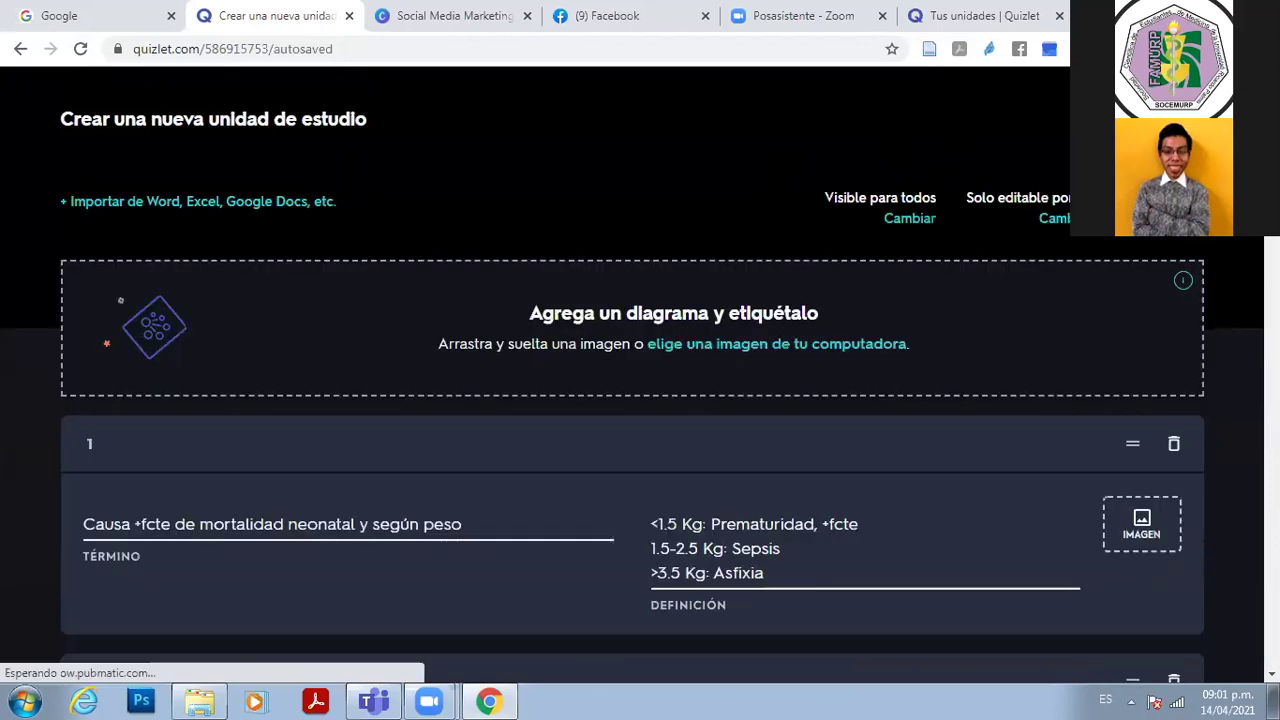
scroll(640, 450, up, 4)
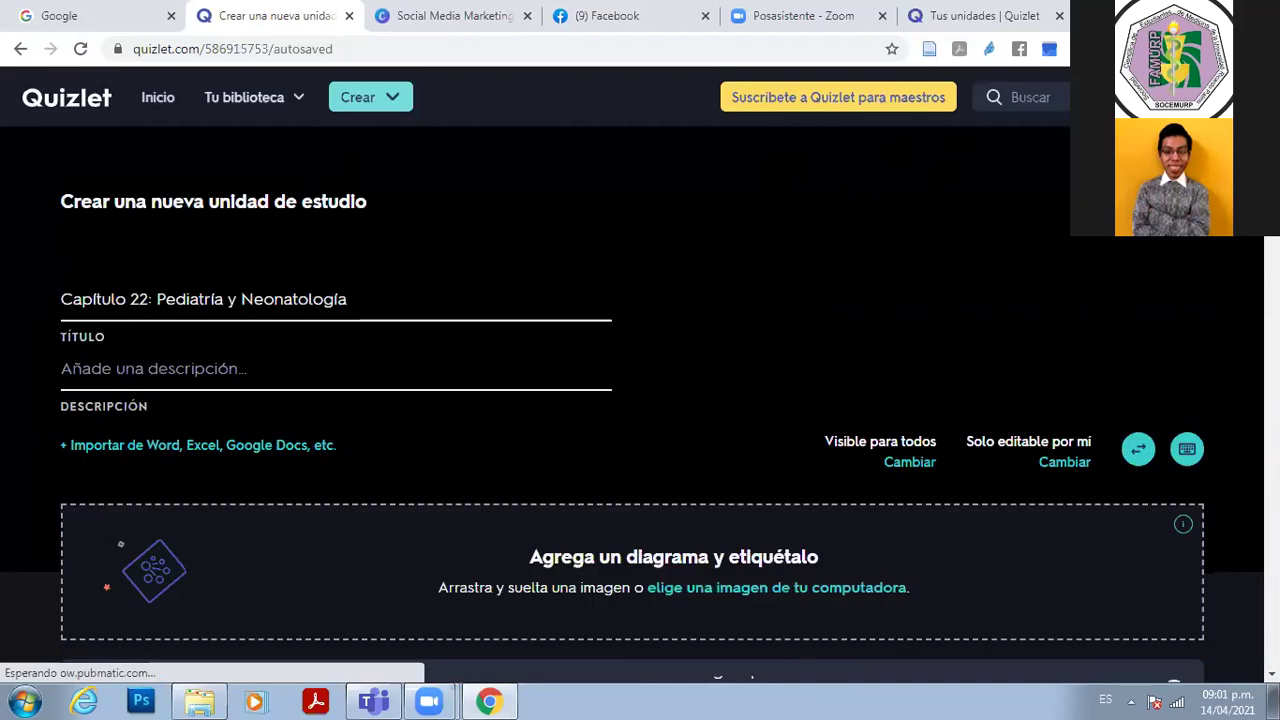
scroll(640, 400, down, 15)
scroll(640, 400, up, 5)
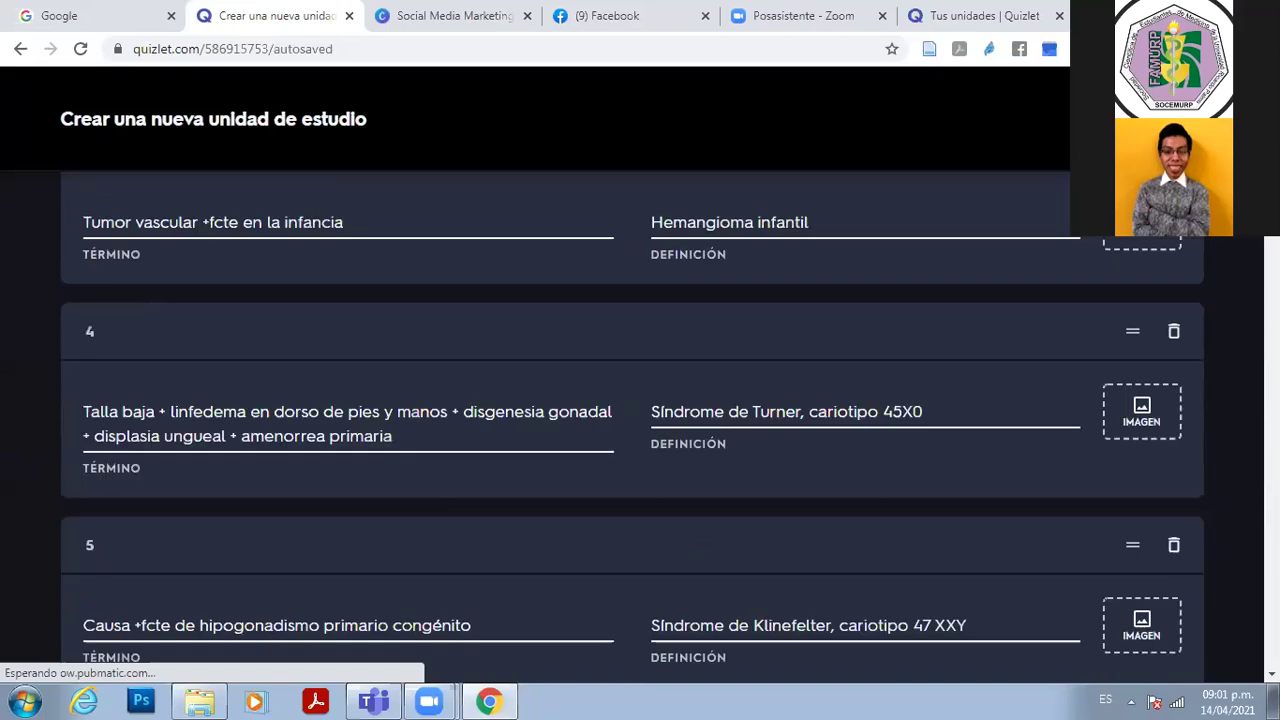
scroll(640, 400, down, 20)
scroll(640, 400, down, 20)
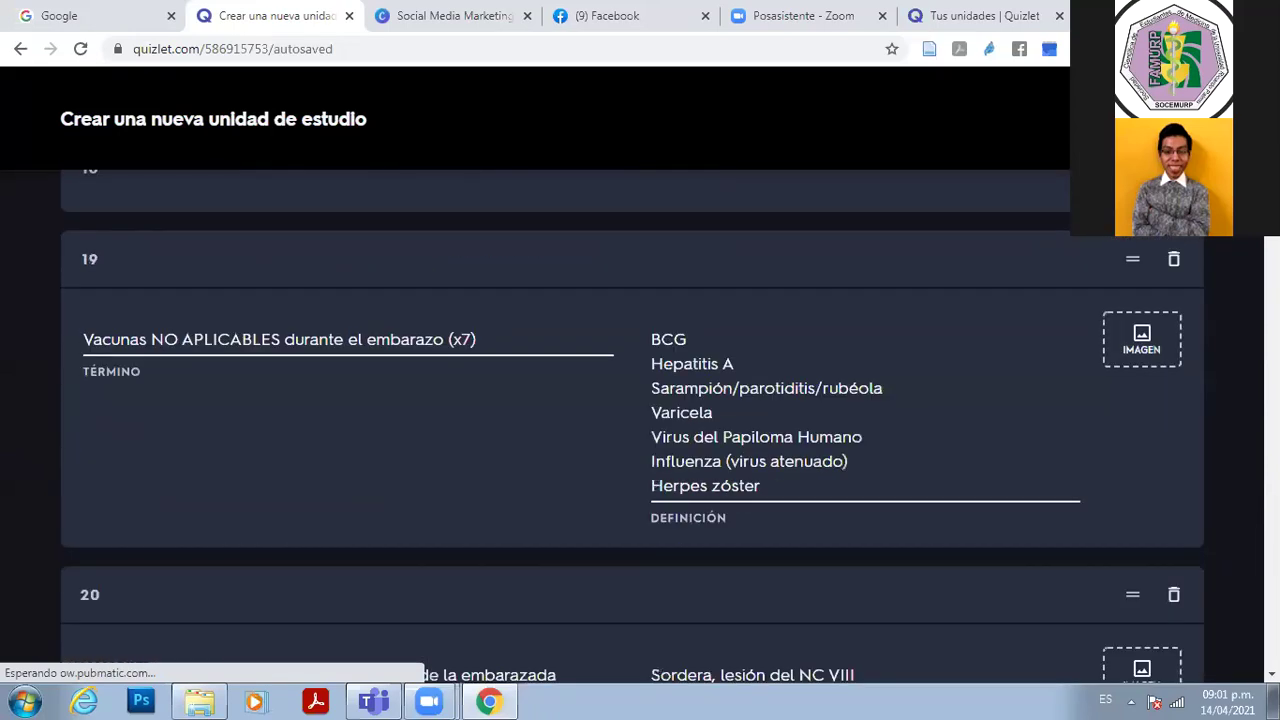
scroll(640, 400, up, 9)
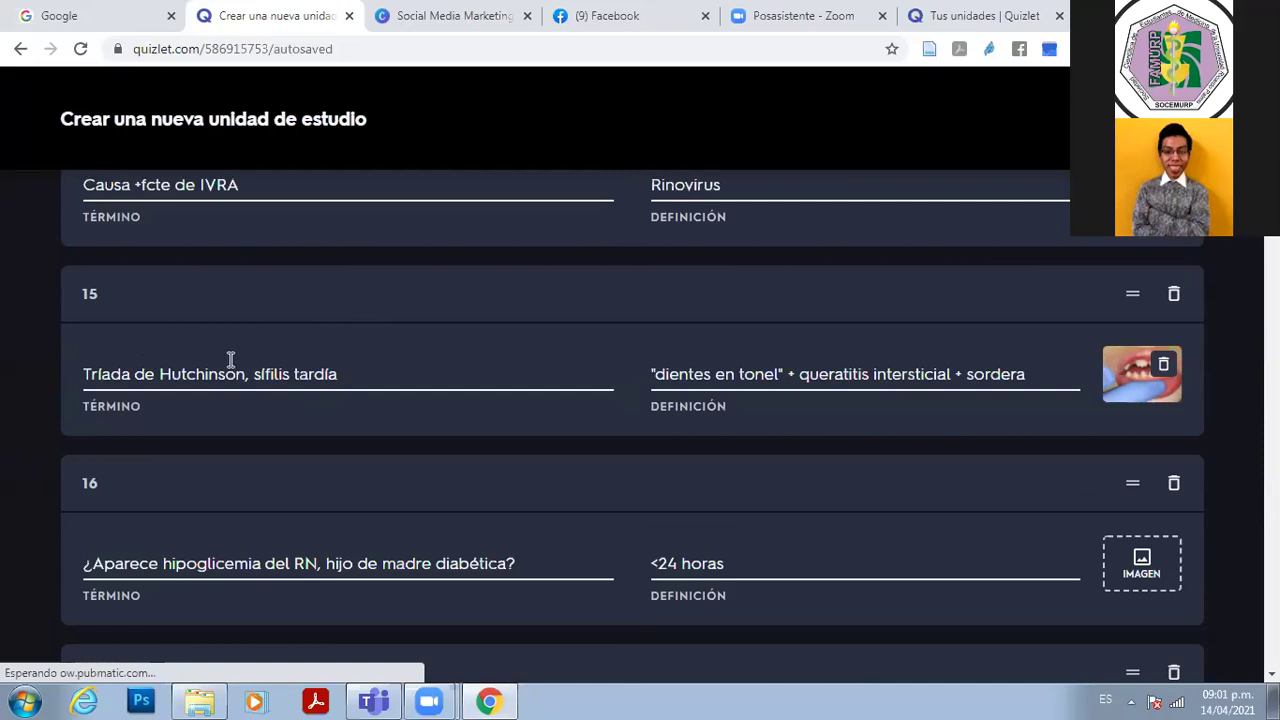
- Select part of "dientes en tonel" in card 15's definition and try to apply rich text formatting
double_click(667, 370)
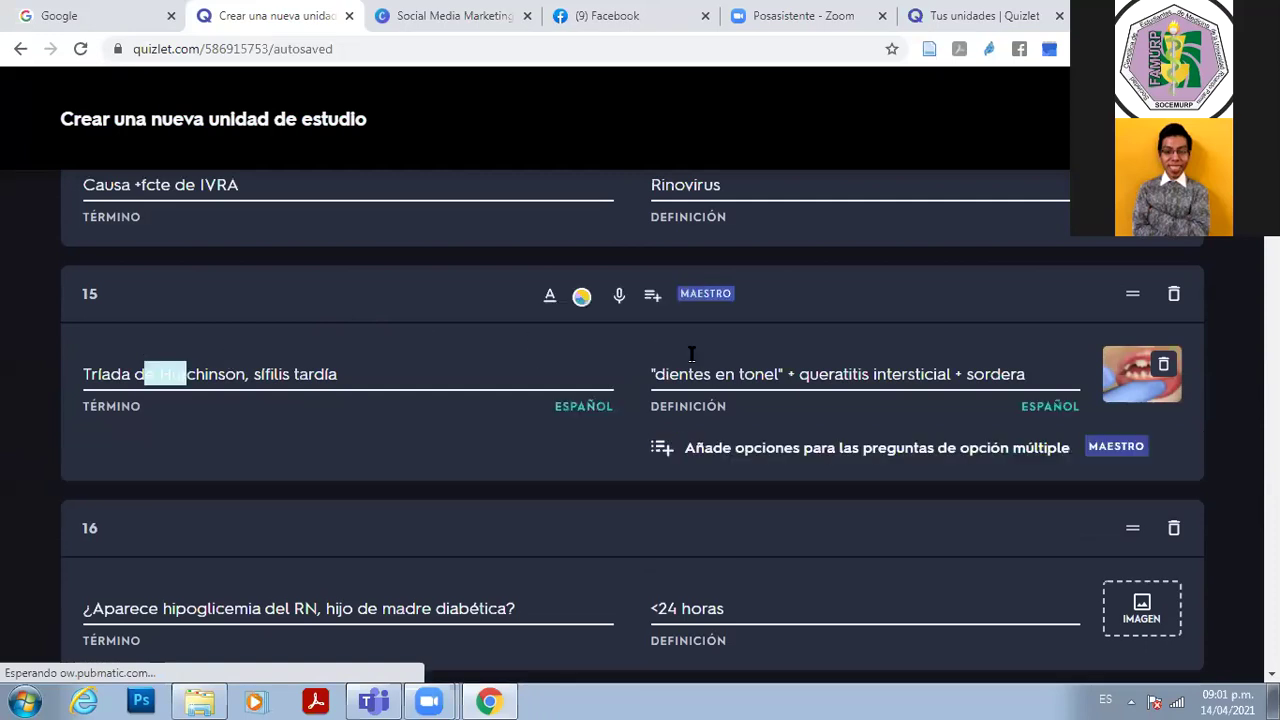
click(300, 376)
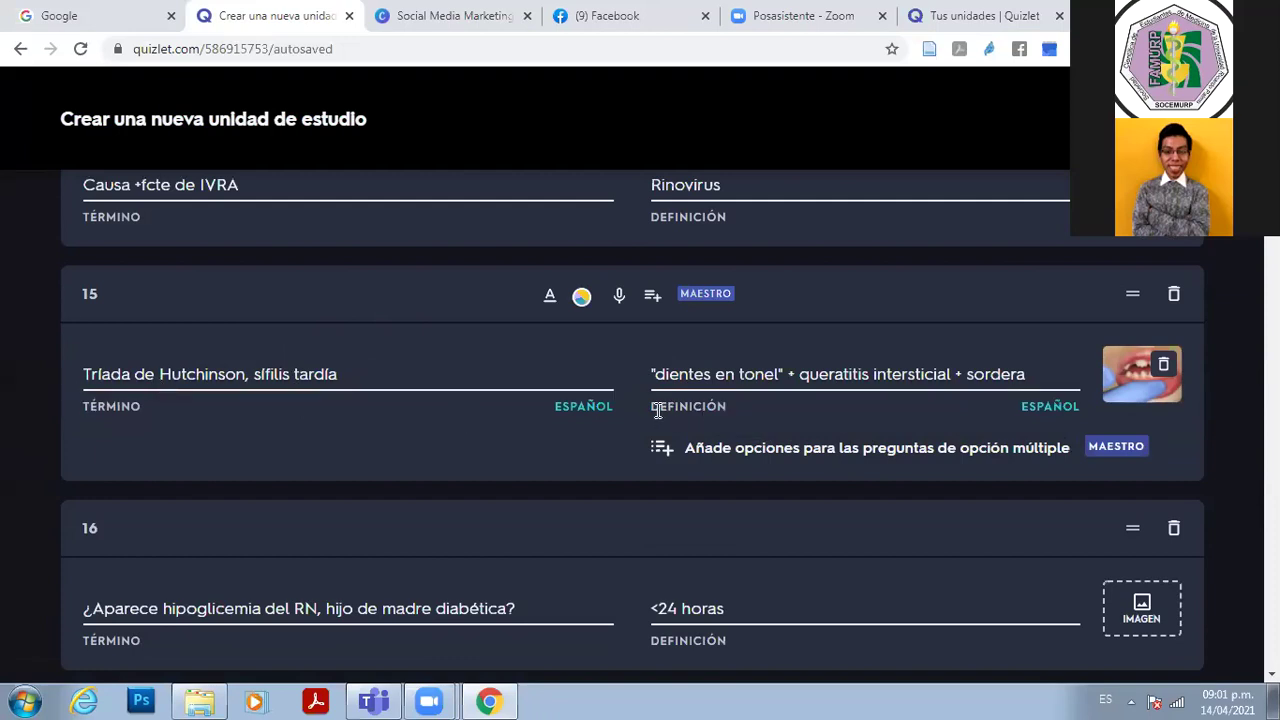
click(481, 376)
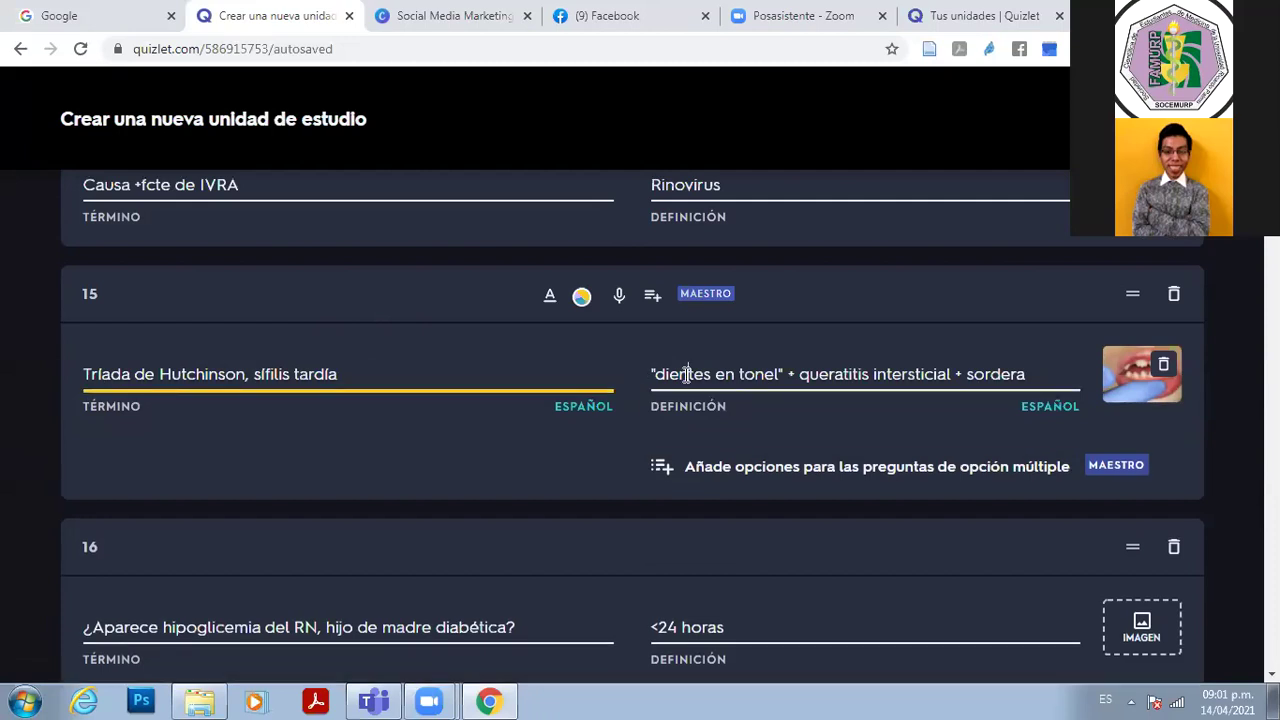
click(687, 373)
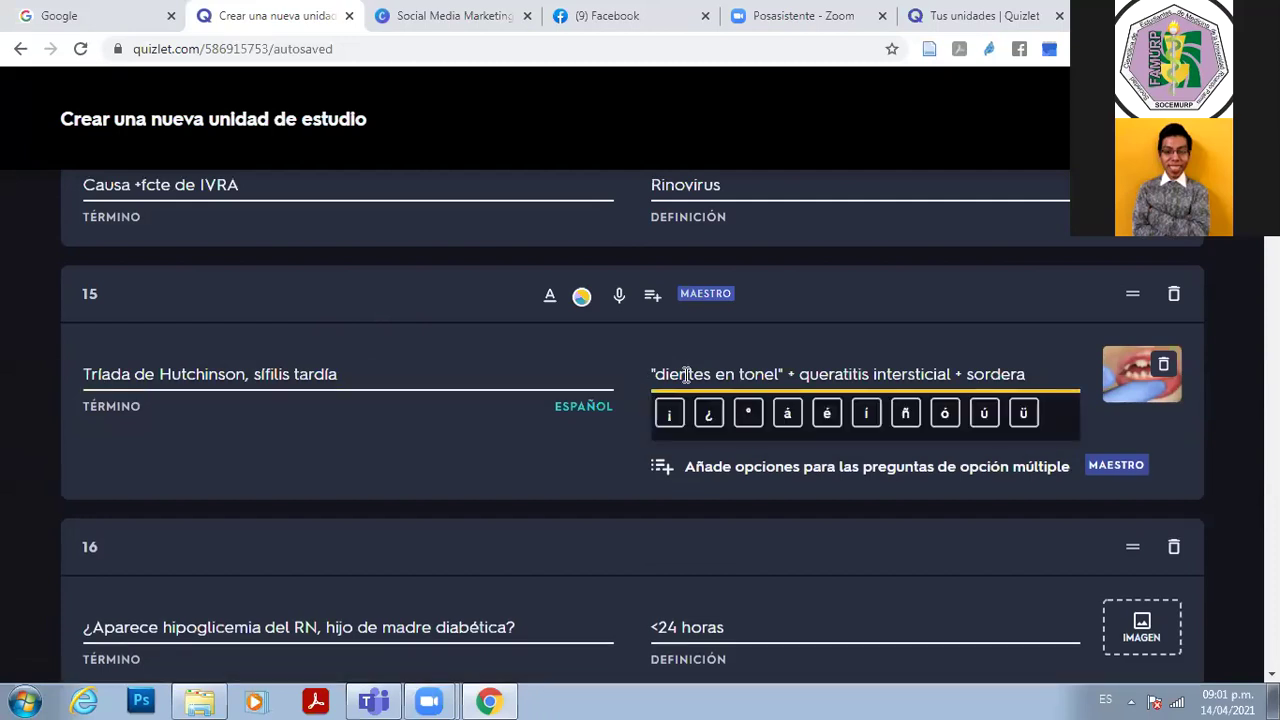
click(840, 265)
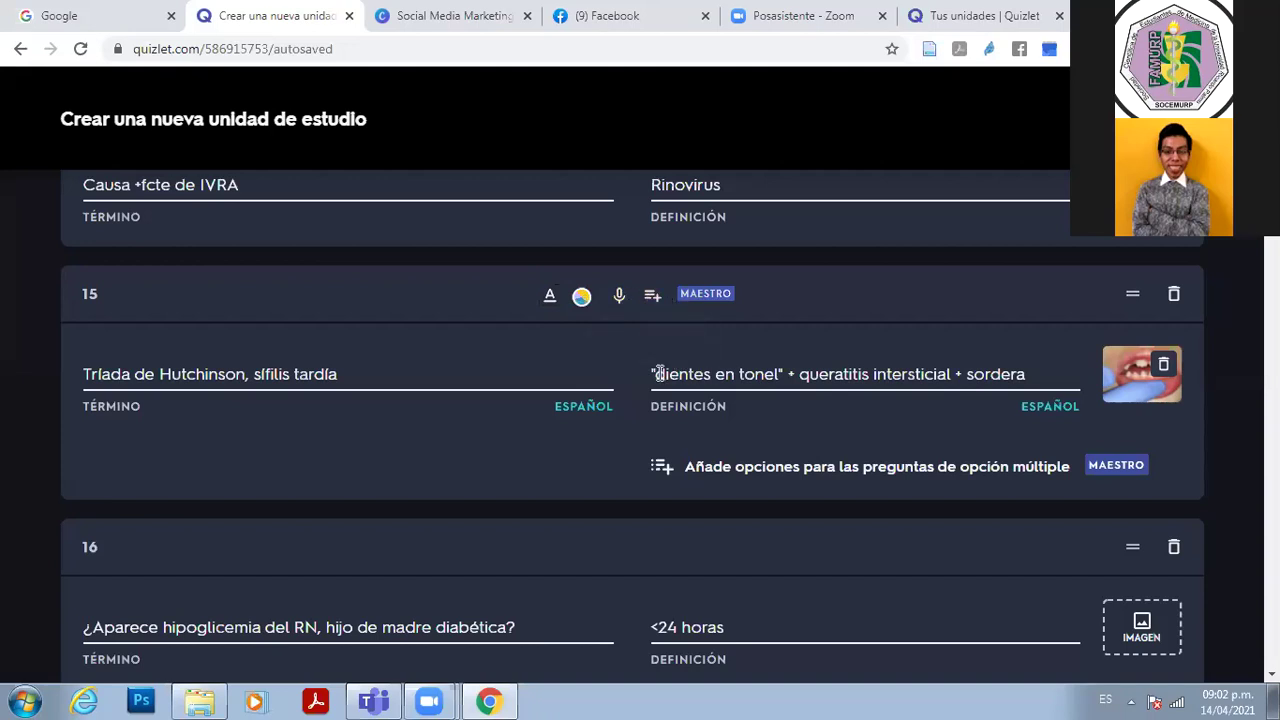
drag(659, 373, 782, 360)
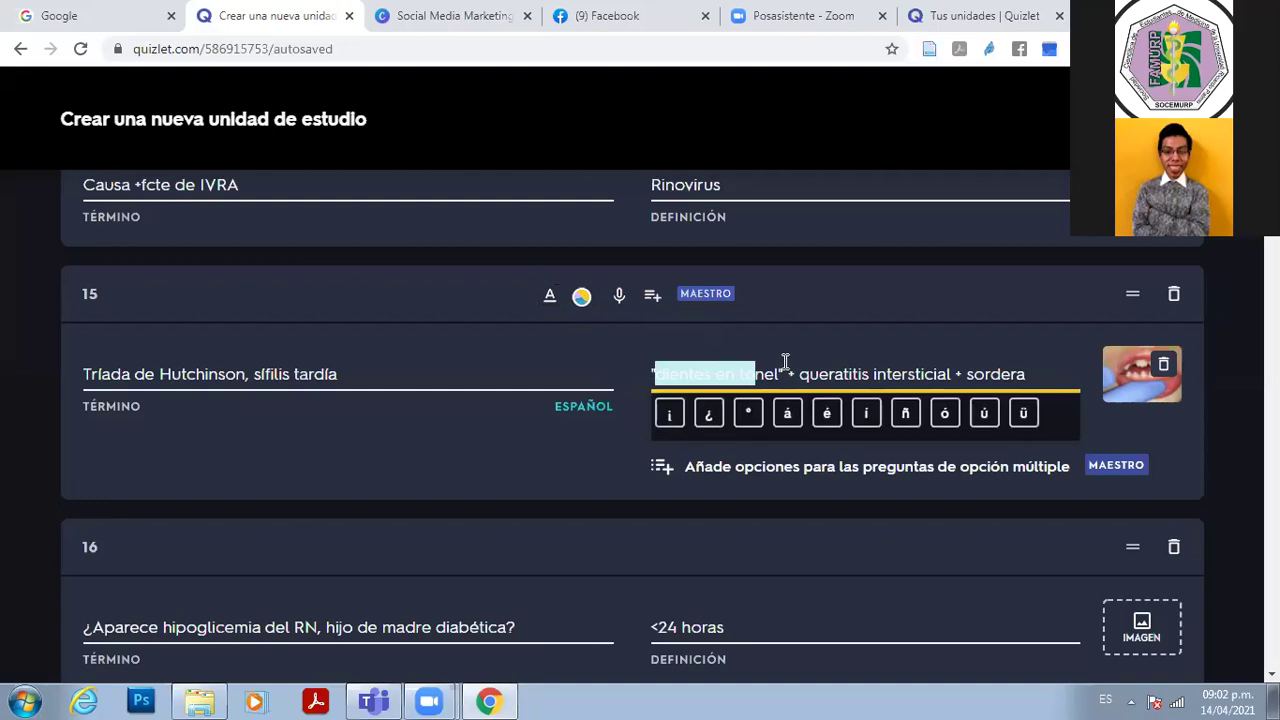
click(550, 296)
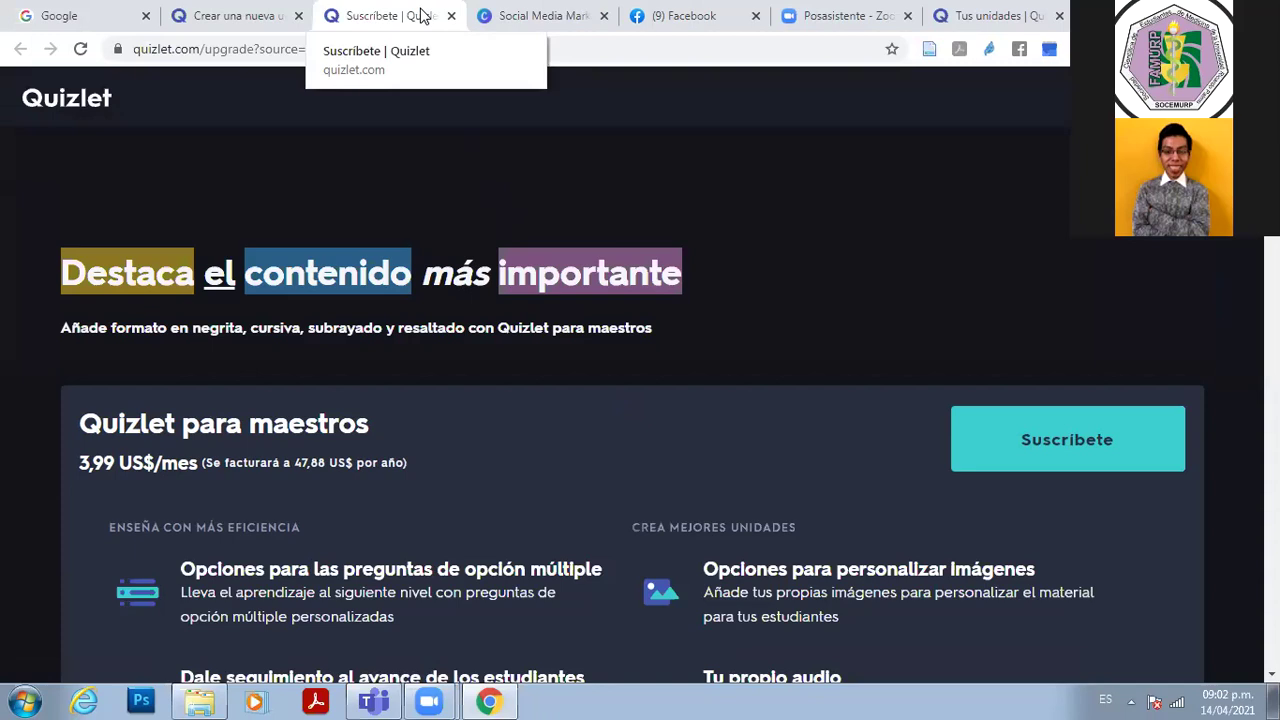
- Review the formatting features and price of Quizlet para maestros on the subscription page, and return to the copied set
drag(62, 268, 204, 256)
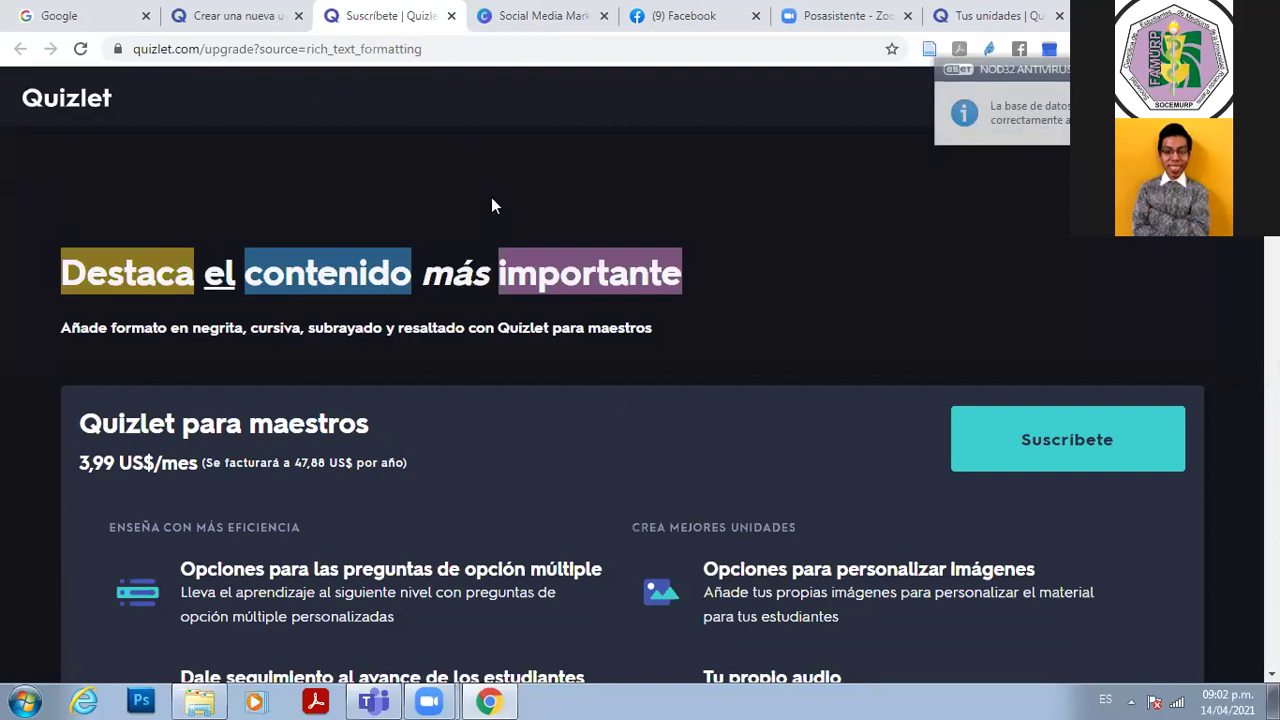
drag(190, 334, 455, 334)
click(654, 326)
drag(80, 416, 119, 470)
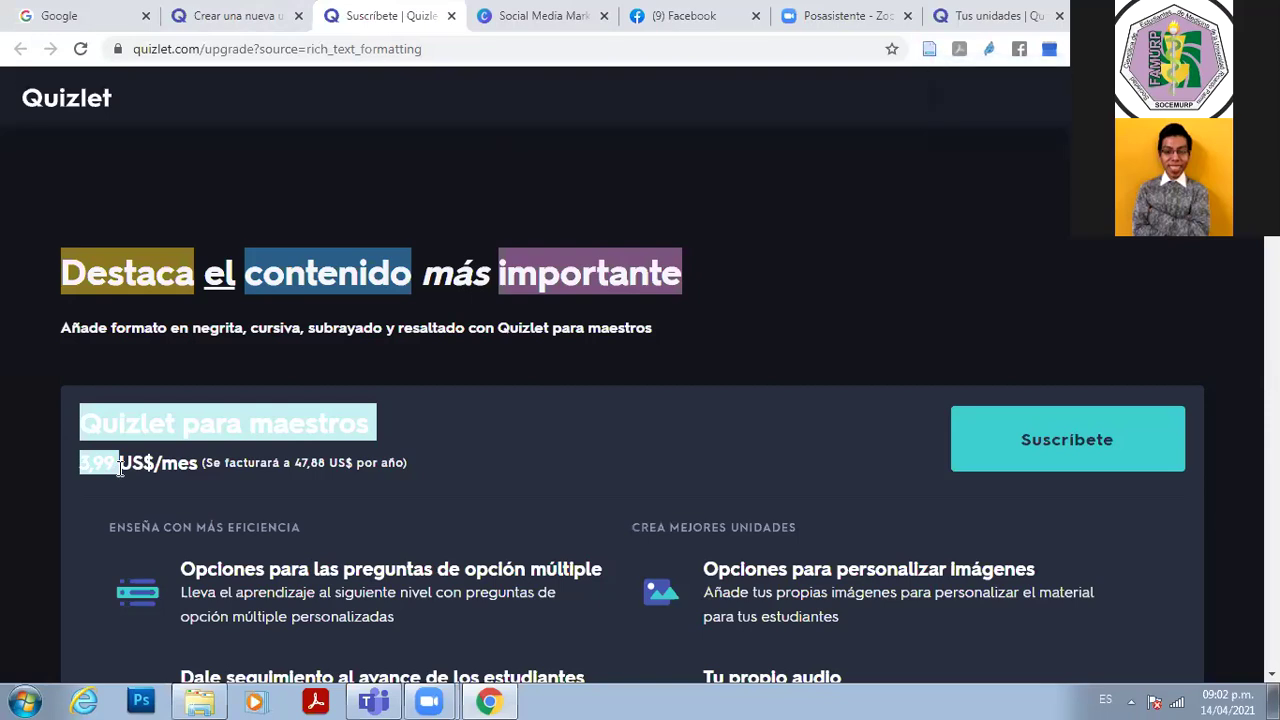
click(374, 211)
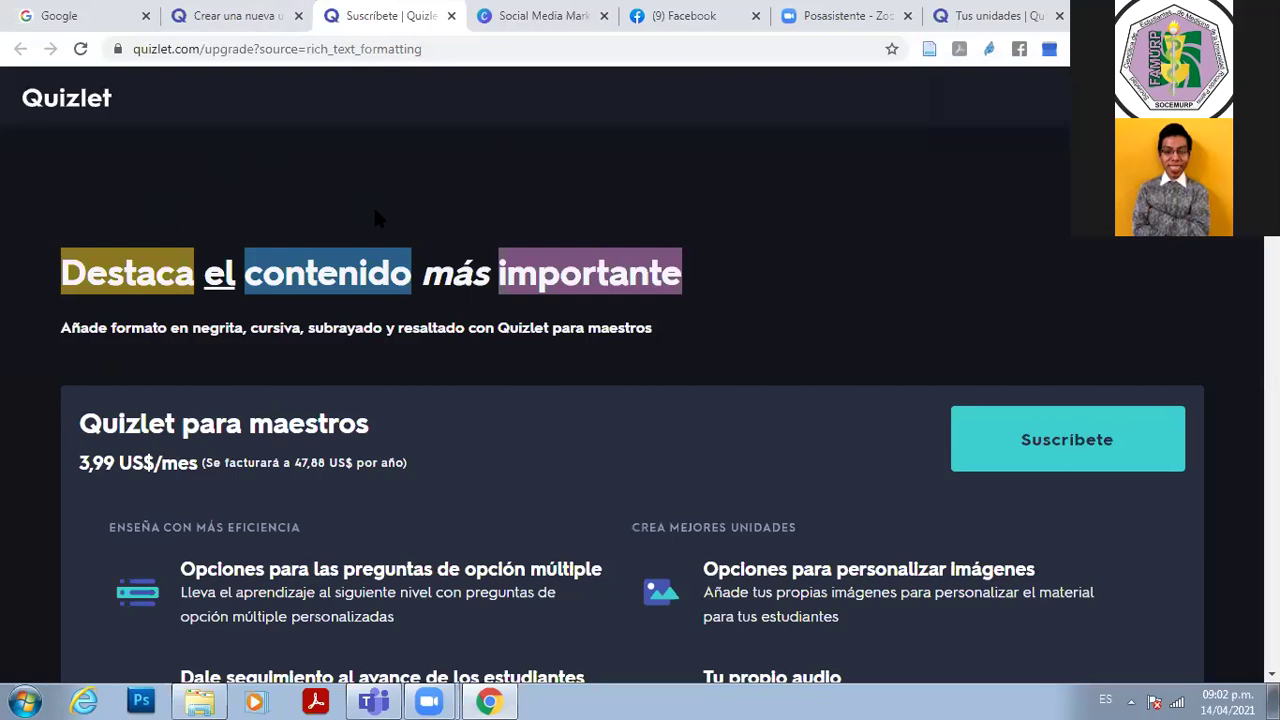
click(282, 12)
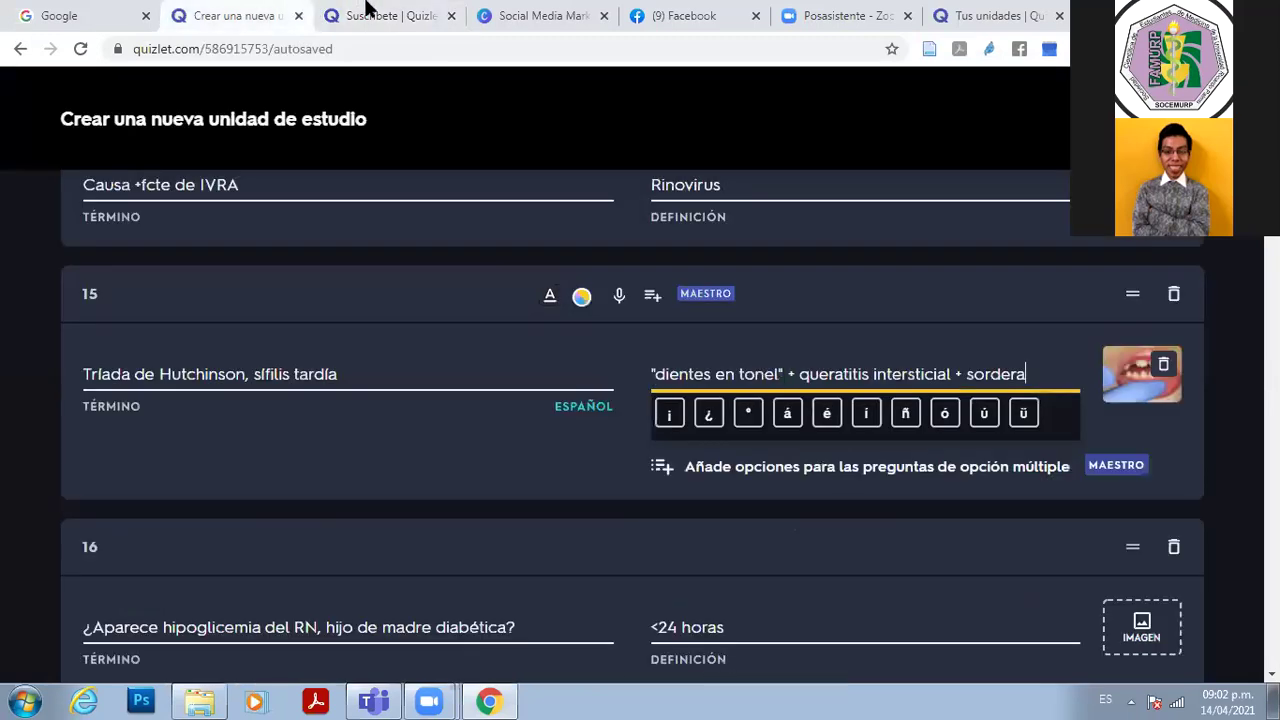
click(368, 10)
click(272, 12)
- Enlarge the image on card 15, Tríada de Hutchinson, copy it, and close the enlarged view
scroll(640, 420, up, 4)
scroll(901, 313, down, 3)
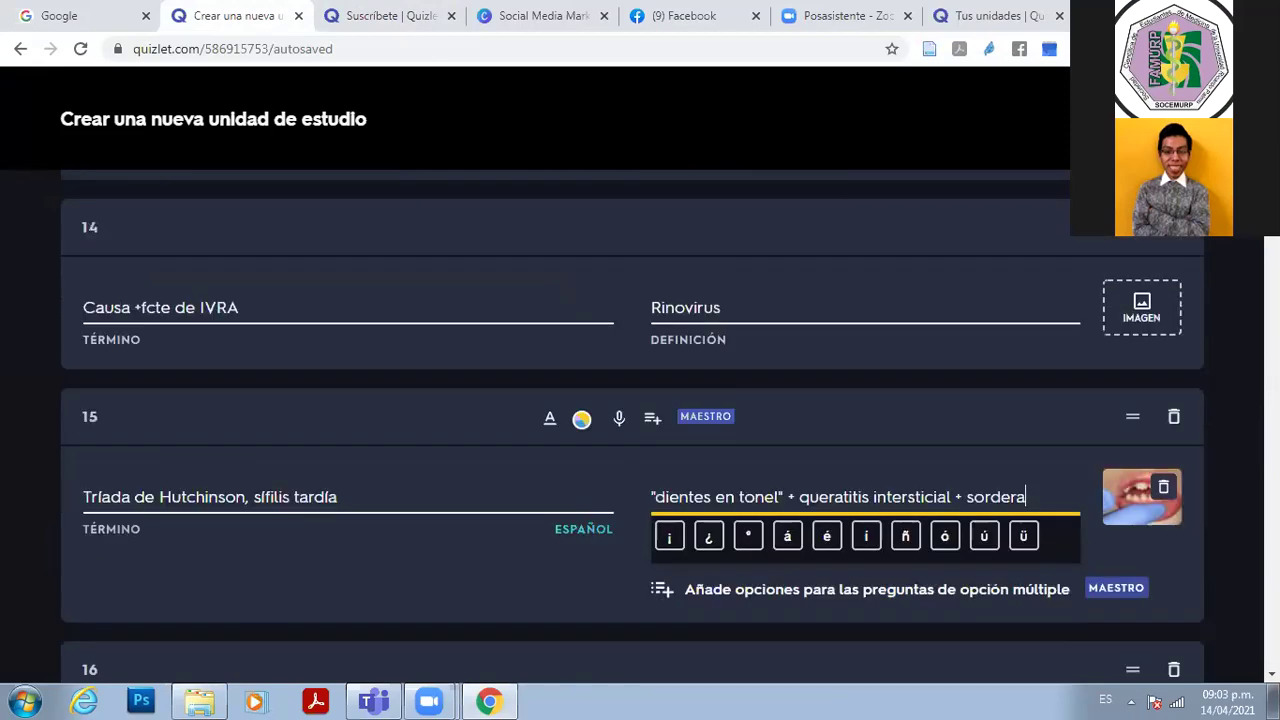
click(903, 311)
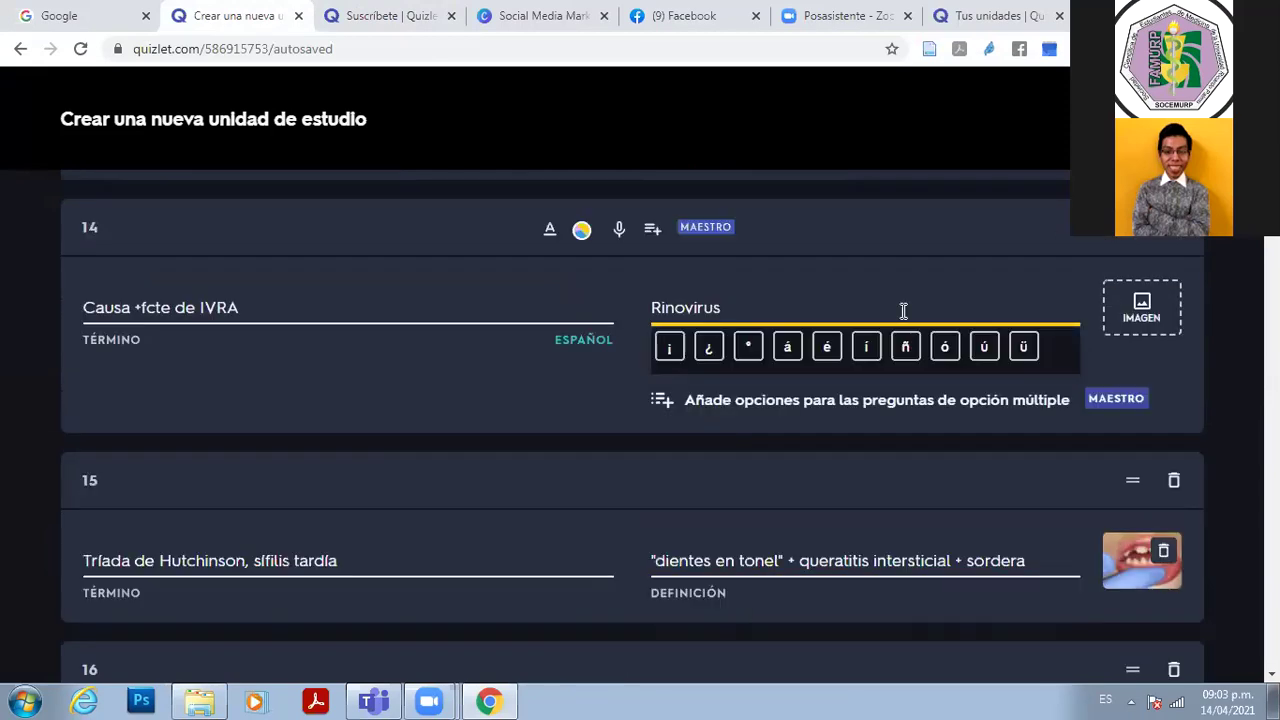
click(1125, 550)
right_click(726, 370)
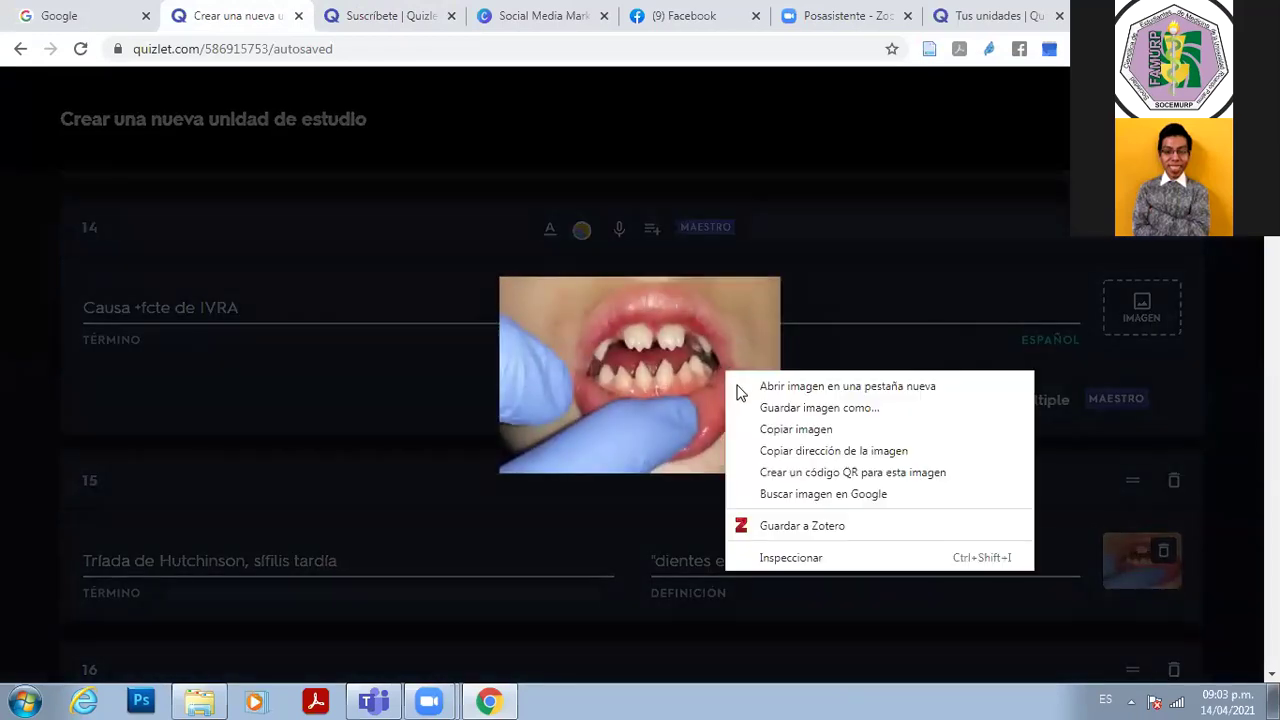
click(758, 431)
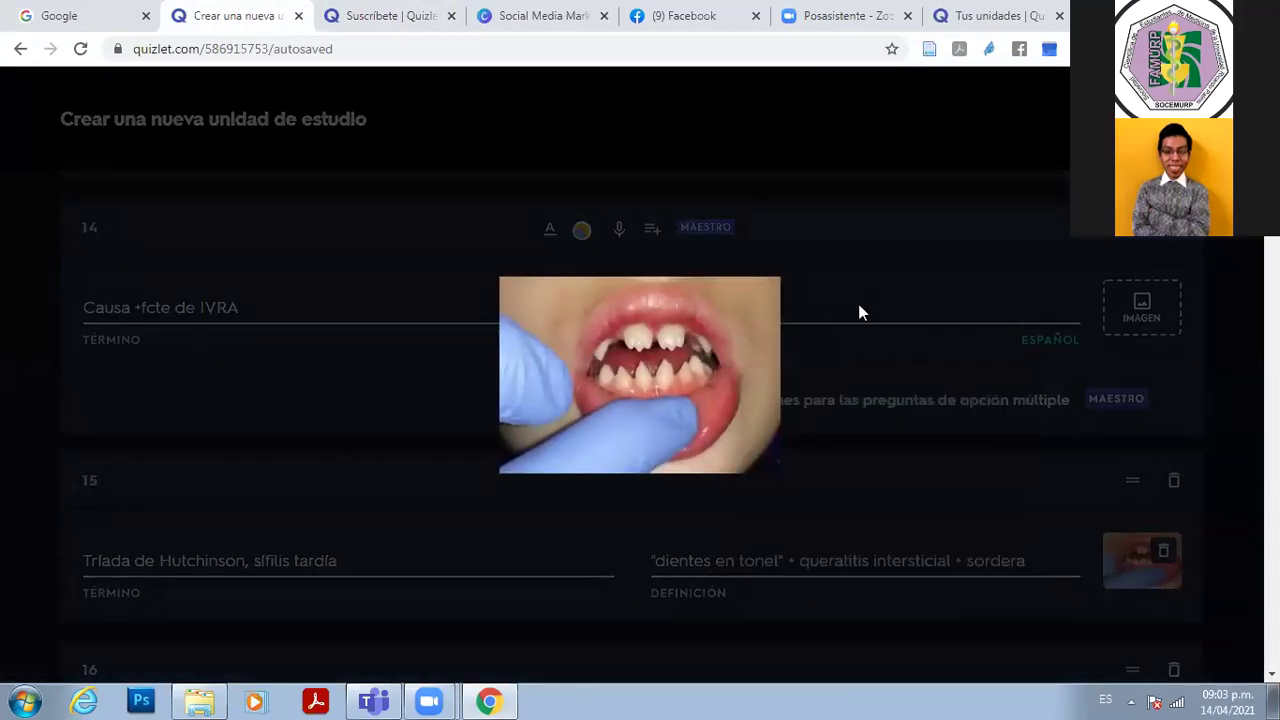
click(860, 305)
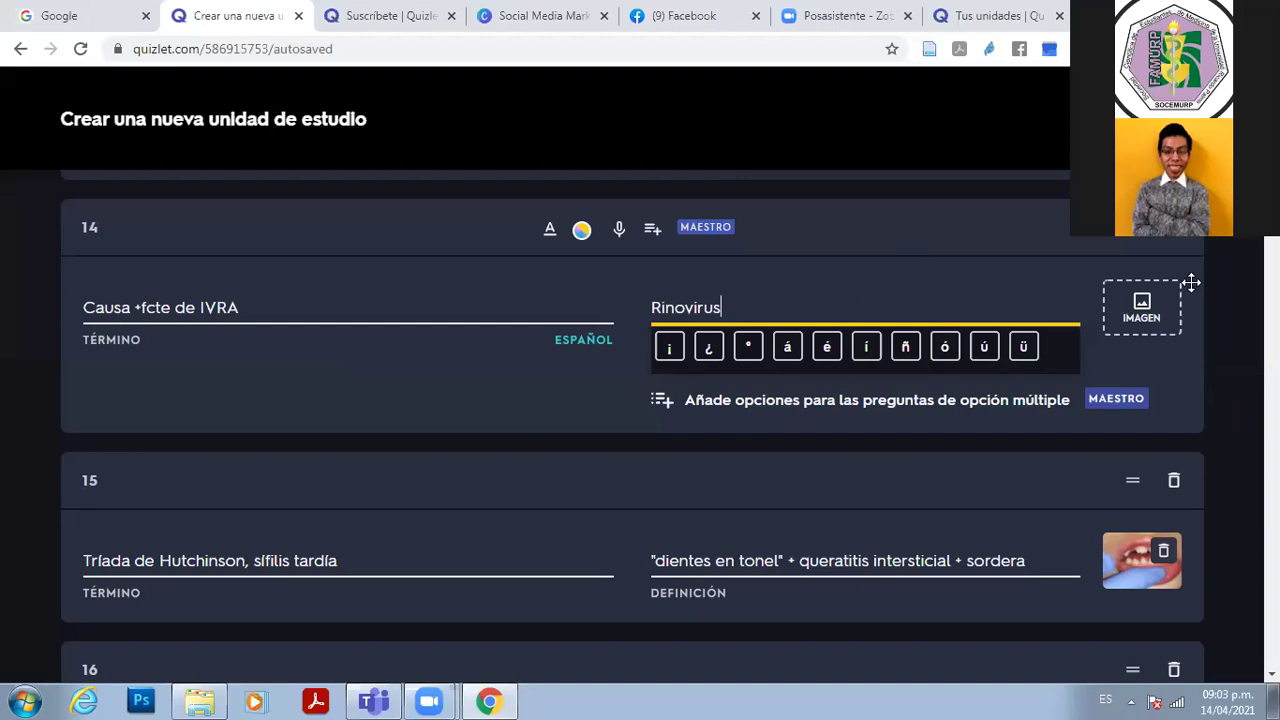
- Compare card 15 with its neighbouring cards and highlight its term and definition text for review
scroll(640, 420, up, 3)
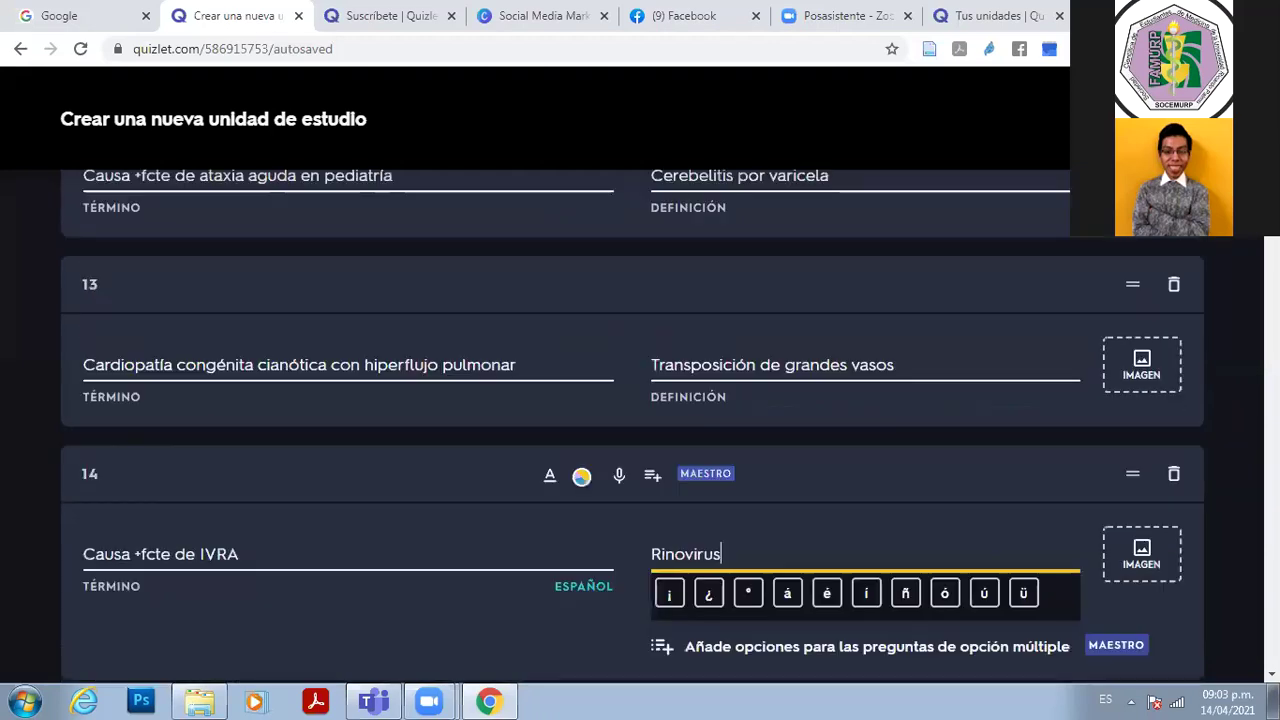
scroll(640, 420, down, 8)
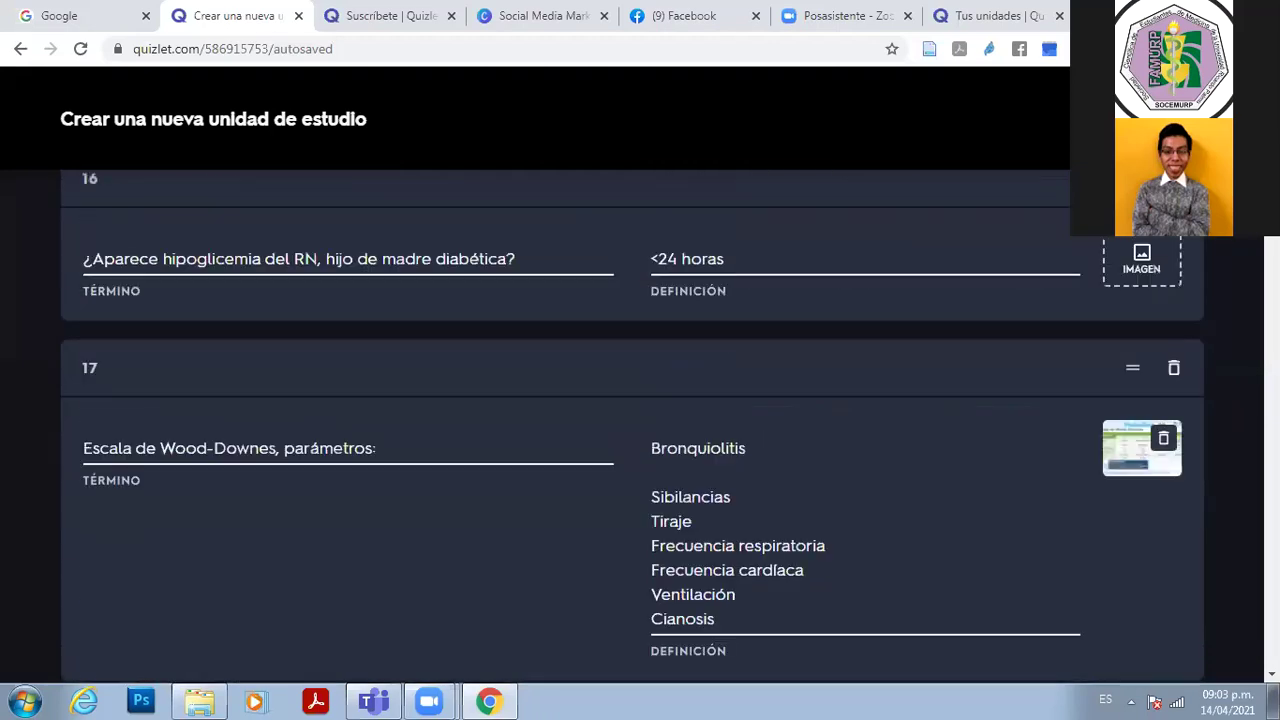
scroll(640, 420, up, 3)
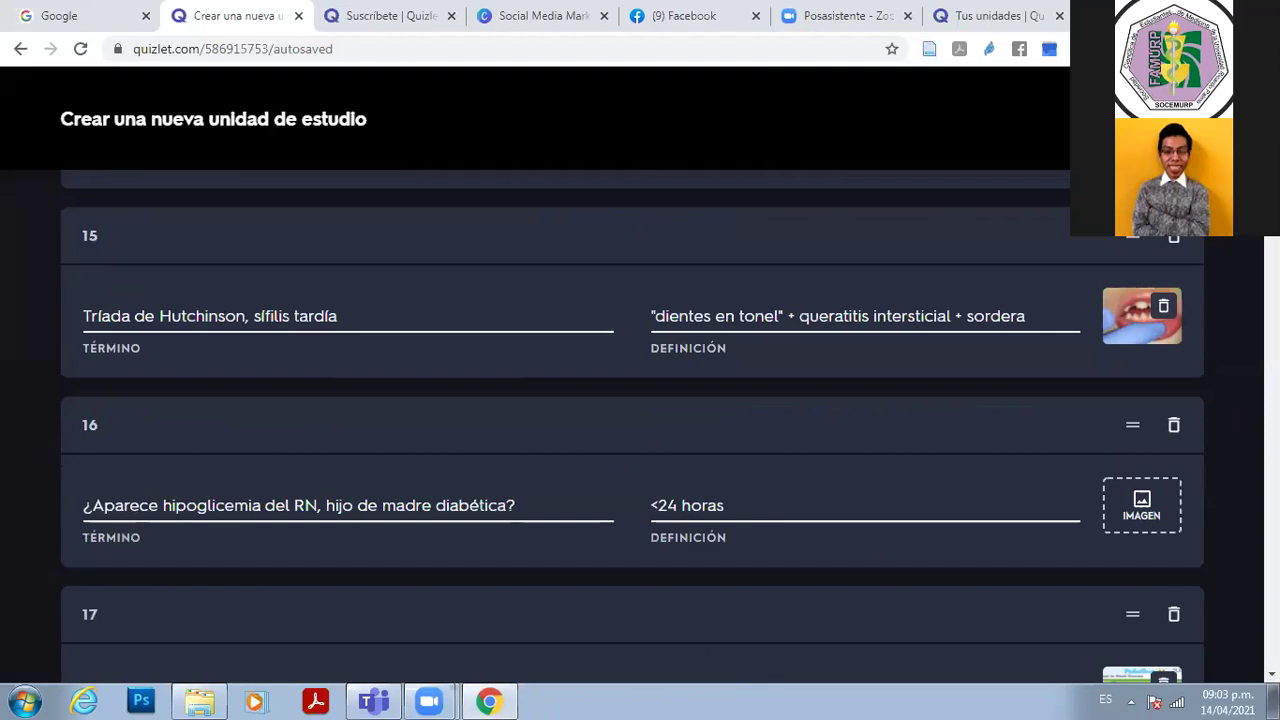
scroll(640, 420, up, 3)
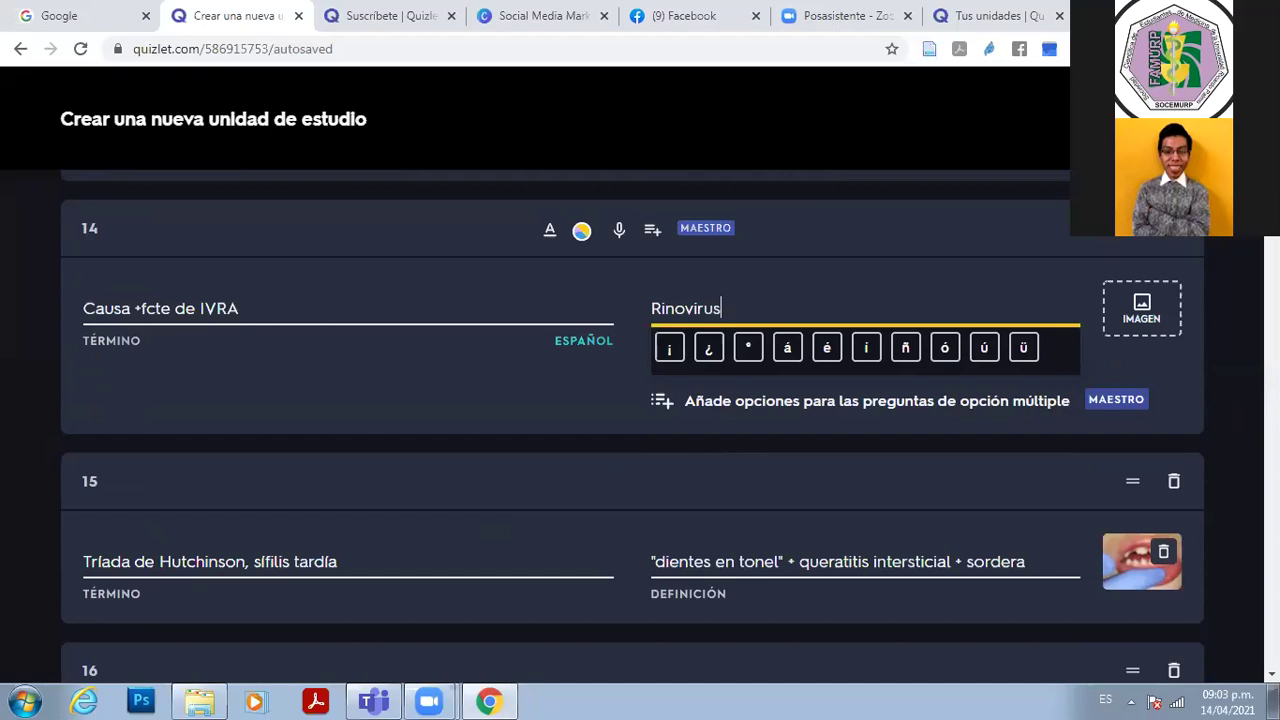
scroll(926, 215, down, 3)
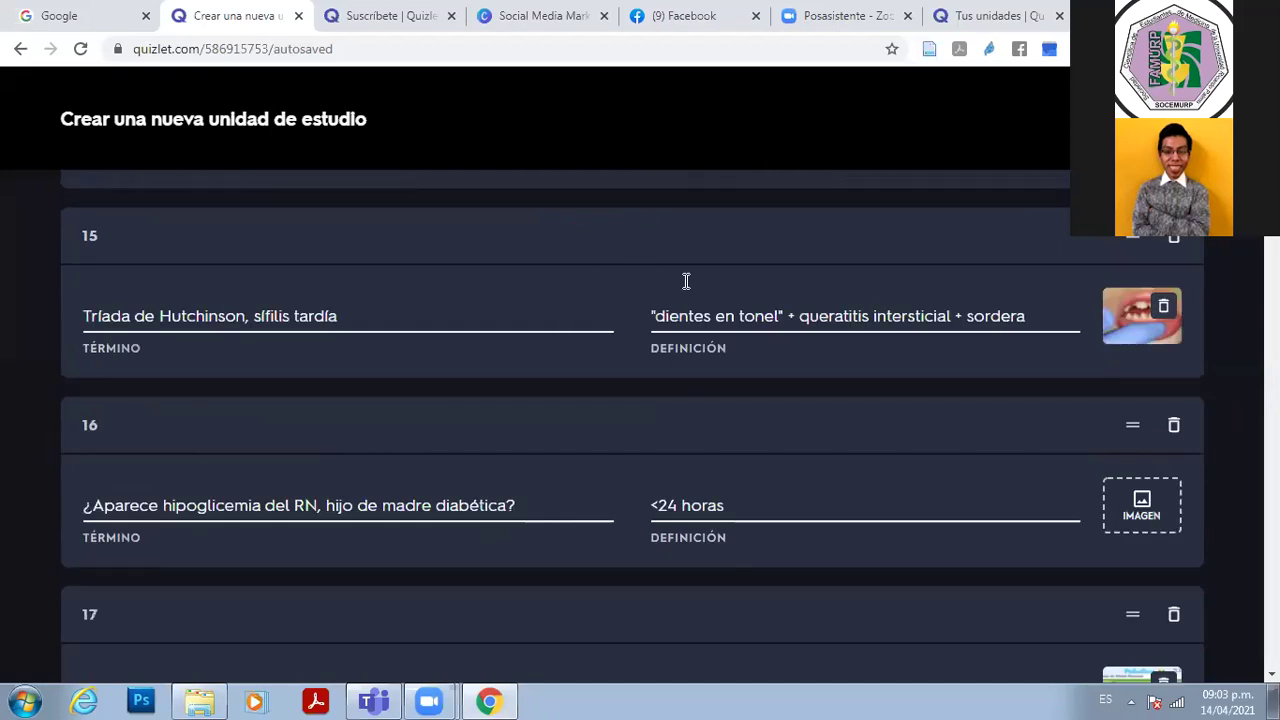
click(716, 306)
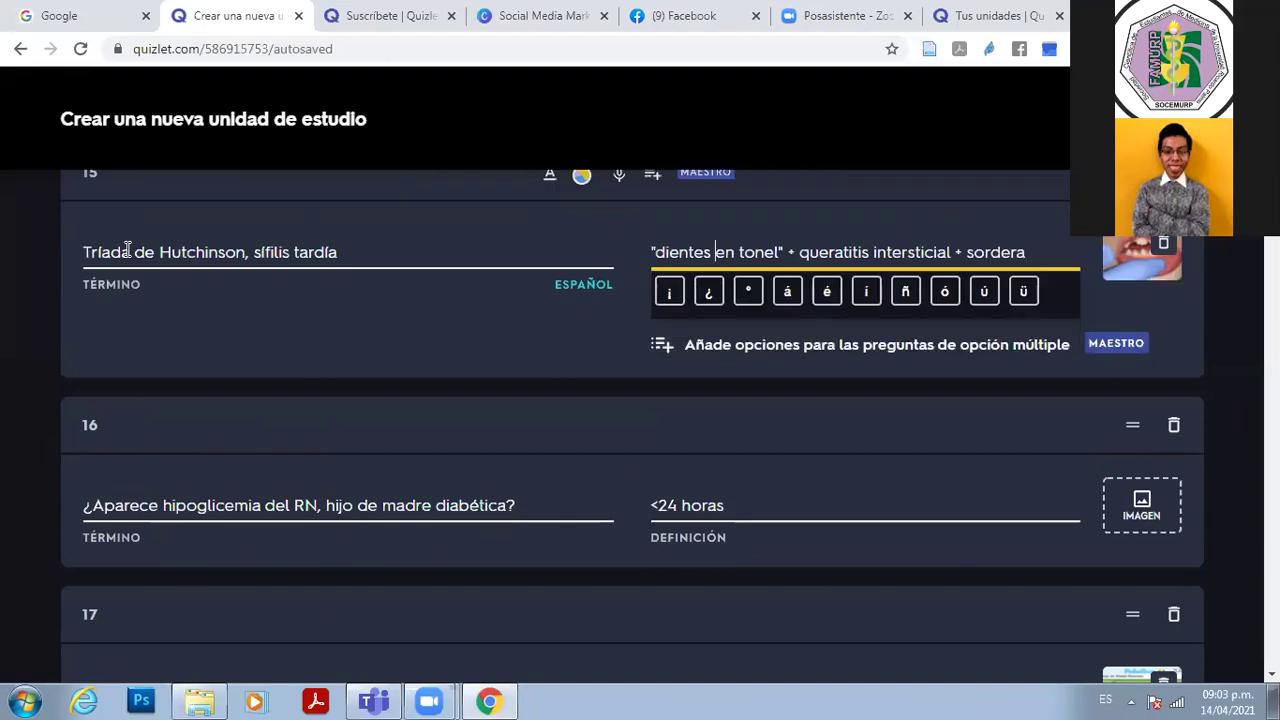
drag(85, 252, 360, 252)
click(360, 253)
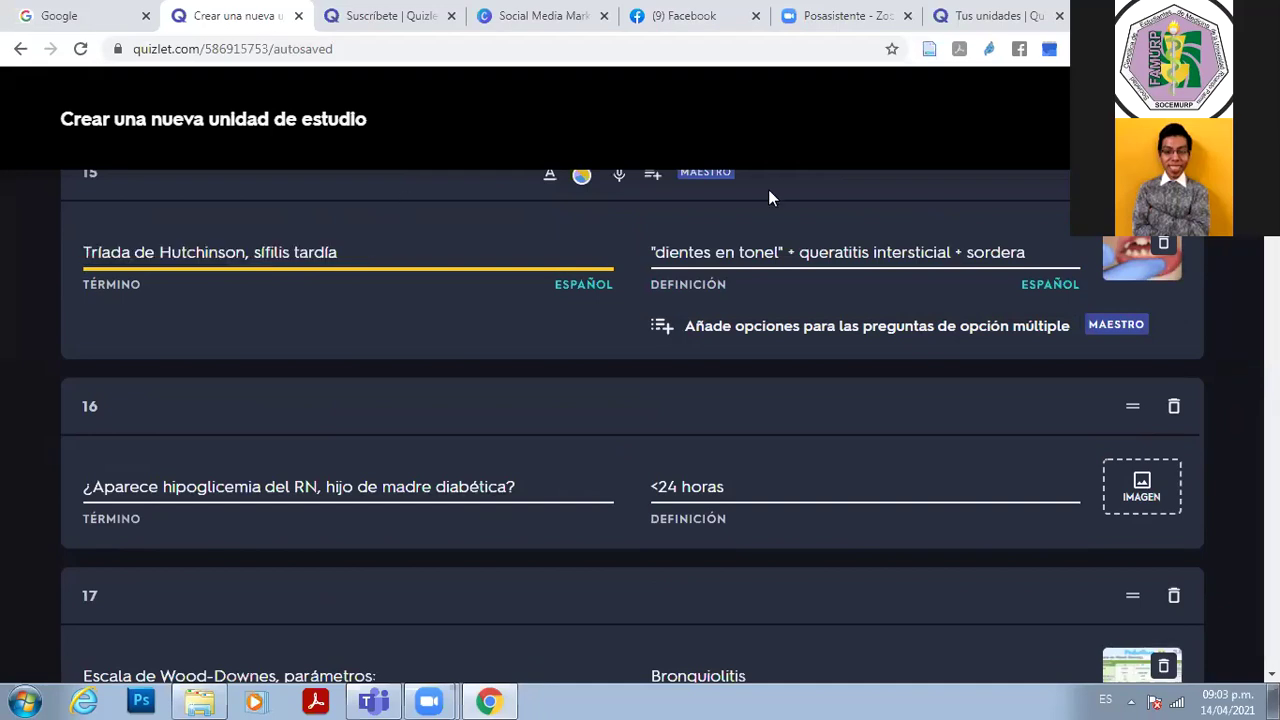
drag(735, 253, 987, 243)
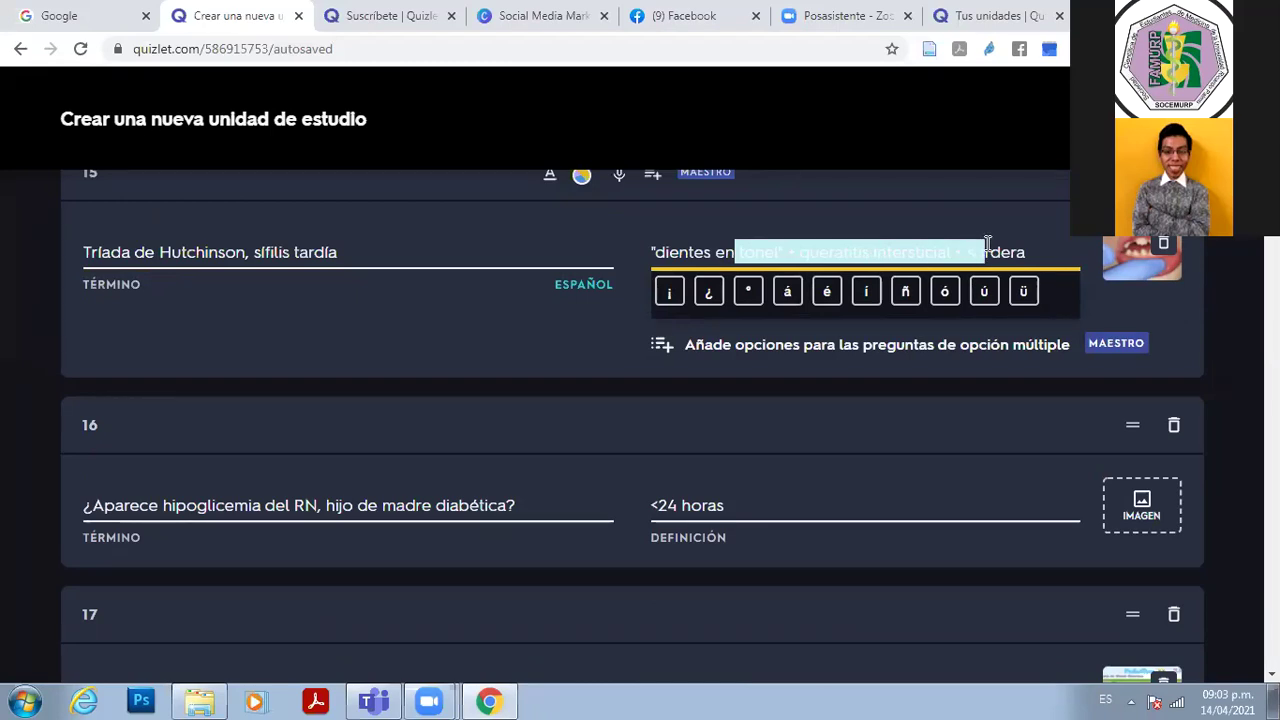
click(985, 250)
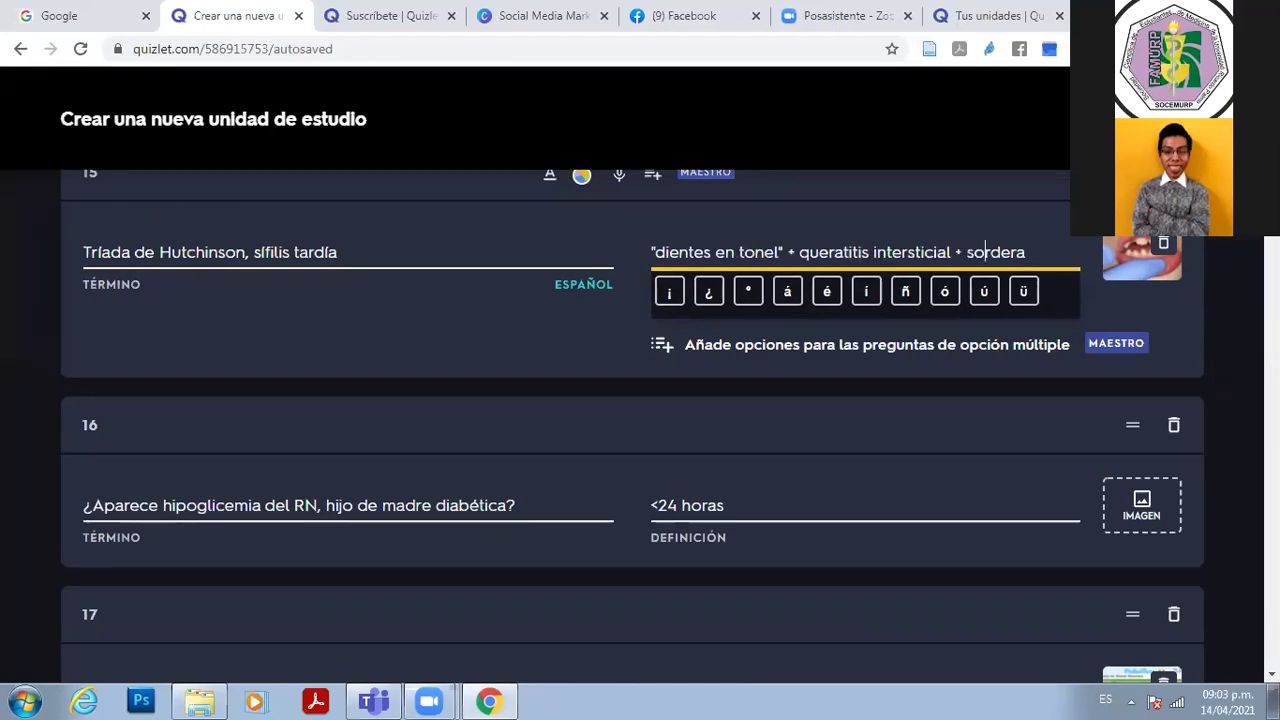
- Highlight the term and definition of card 16 on hipoglicemia del RN to review its wording
scroll(975, 250, down, 4)
scroll(880, 286, up, 3)
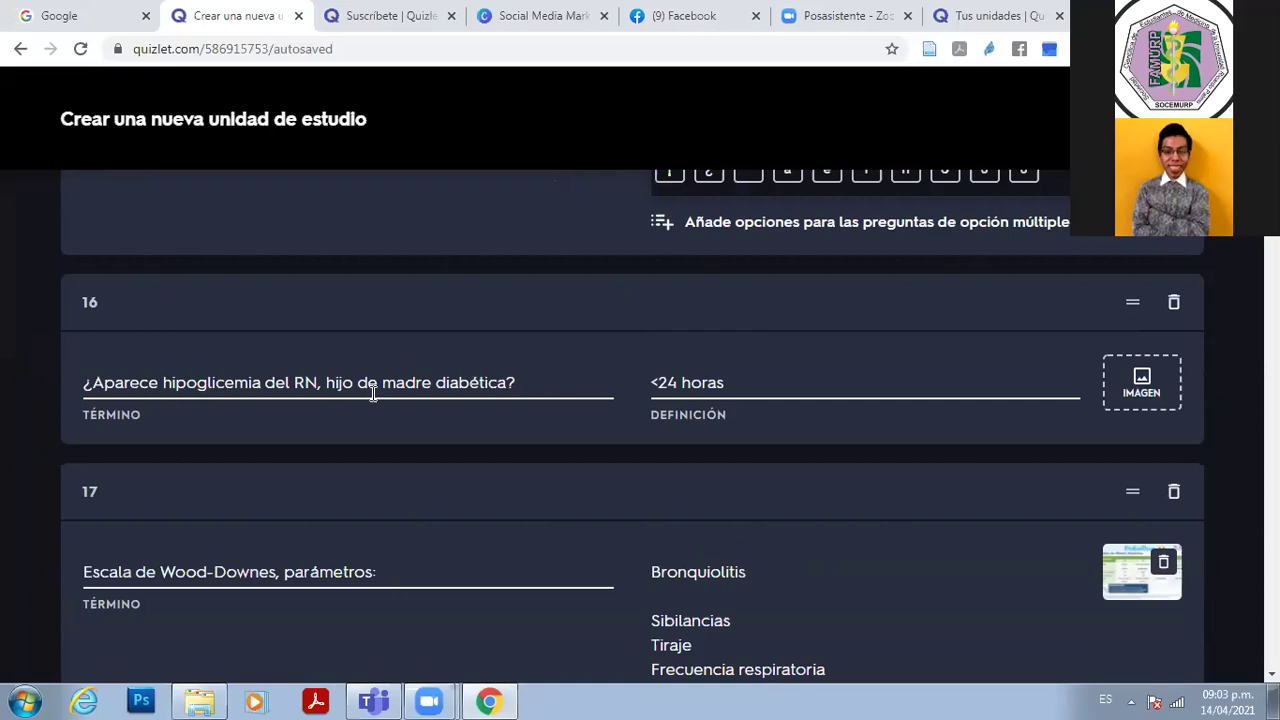
drag(397, 382, 517, 360)
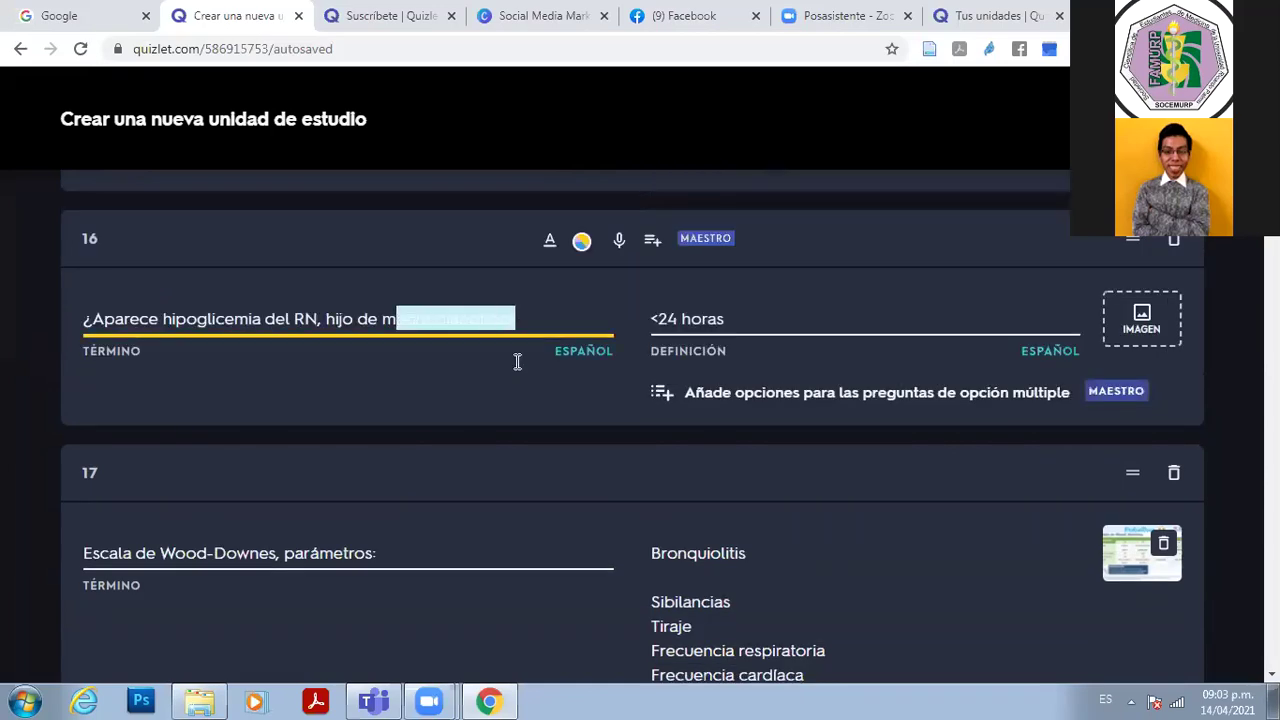
click(675, 310)
triple_click(743, 311)
click(743, 311)
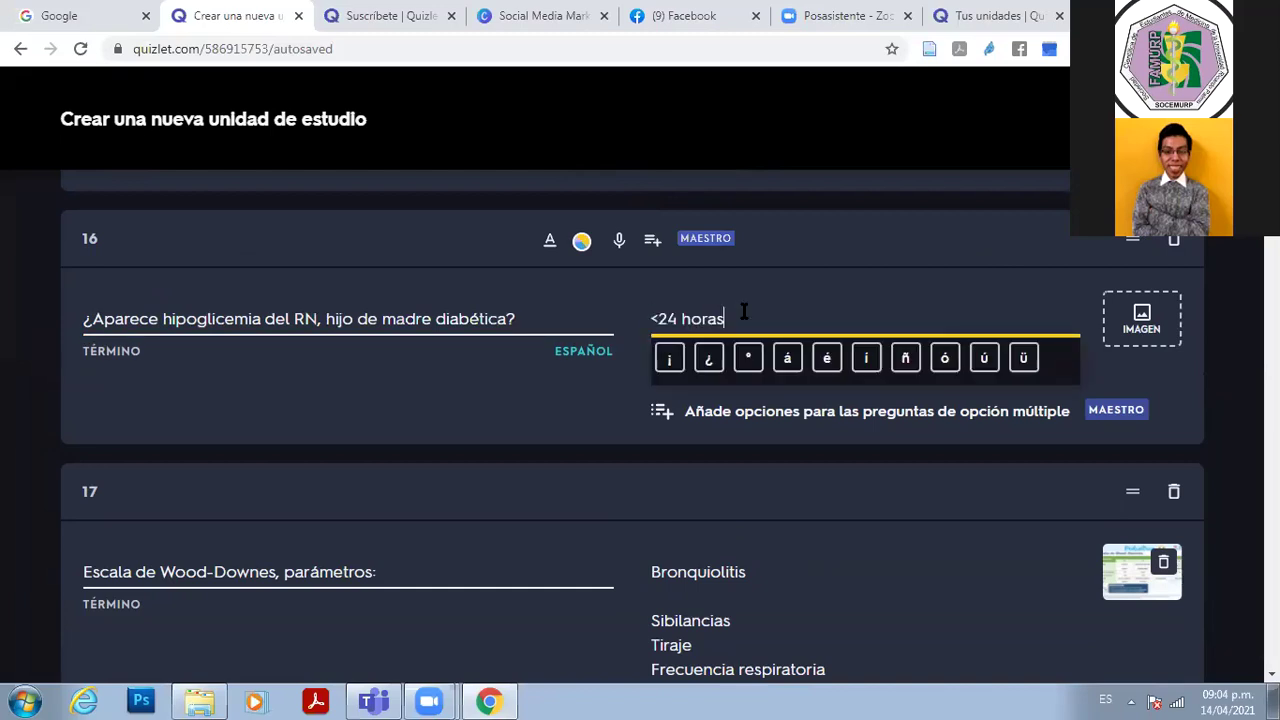
triple_click(633, 321)
- Review the copied set's title, description, import, visibility and diagram options above the first card
scroll(632, 420, up, 20)
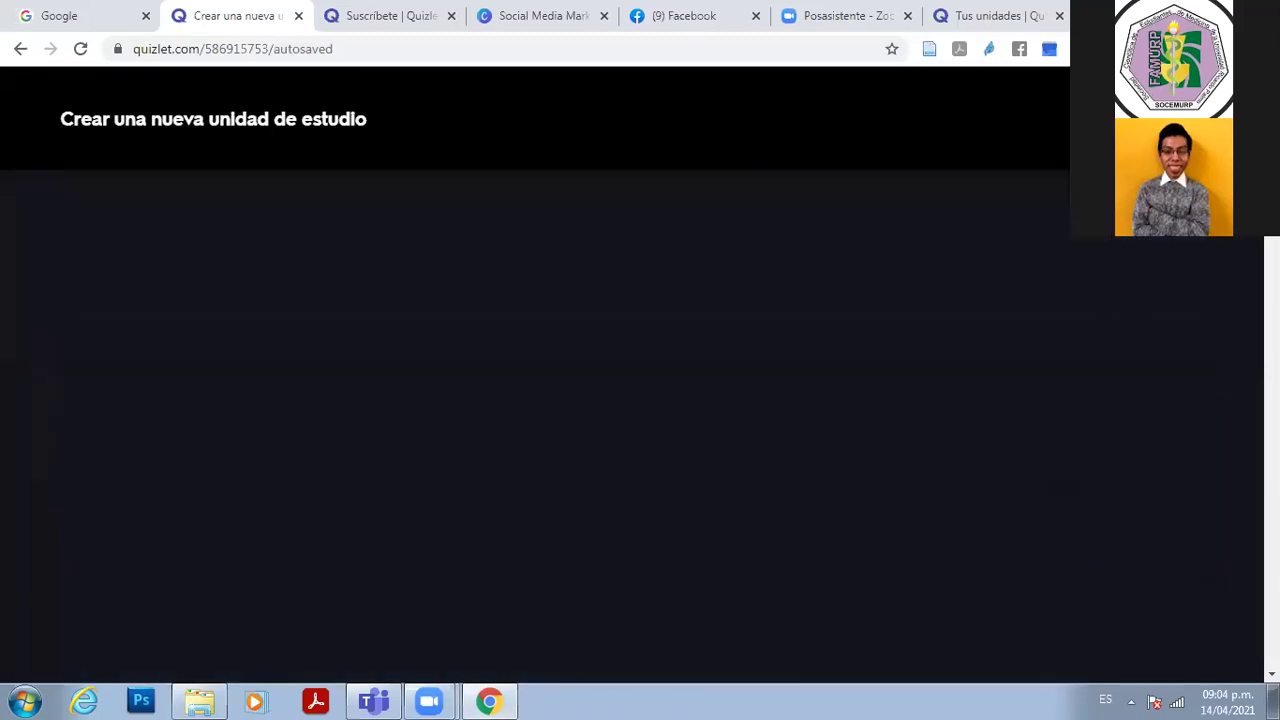
scroll(632, 420, down, 1)
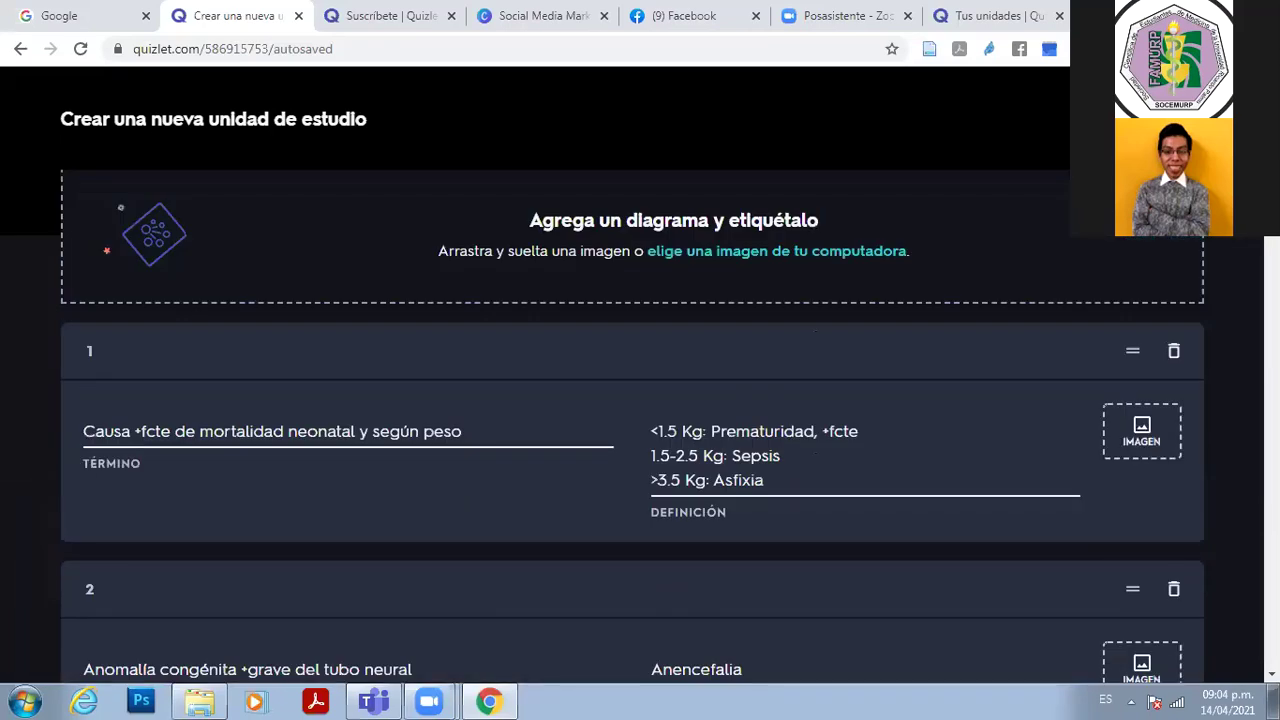
scroll(632, 420, up, 4)
scroll(632, 420, down, 2)
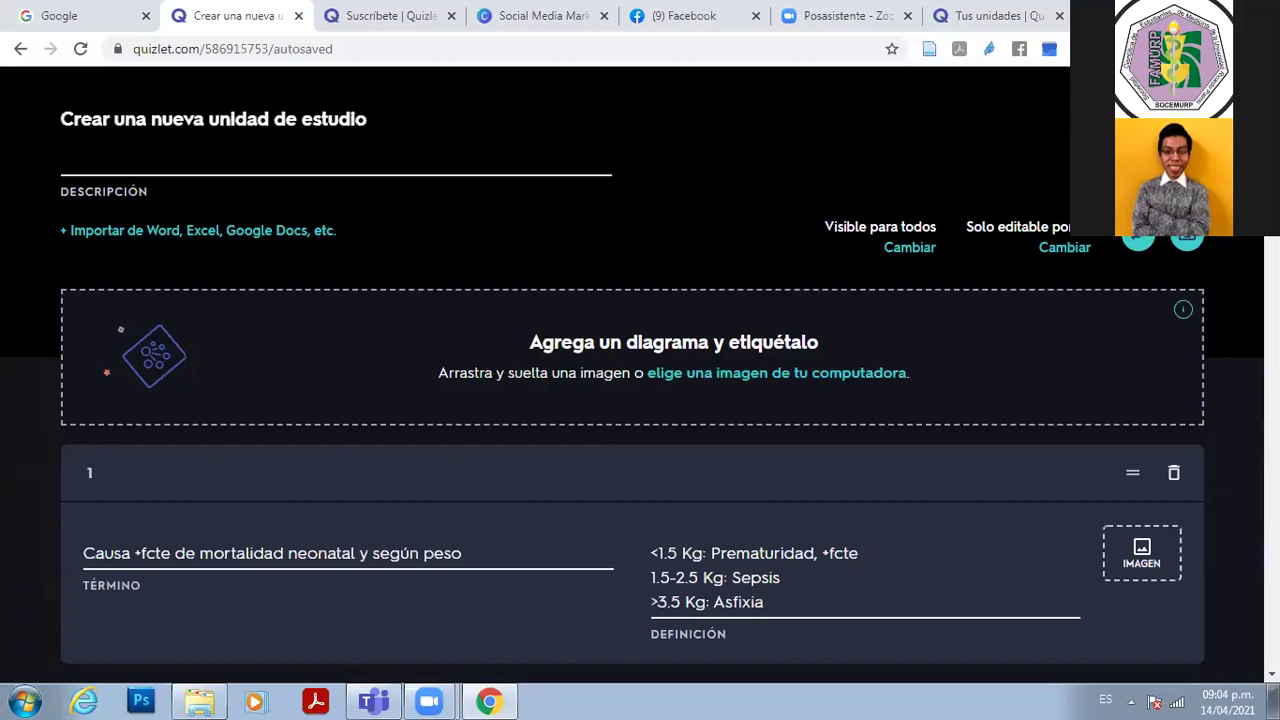
scroll(671, 91, up, 3)
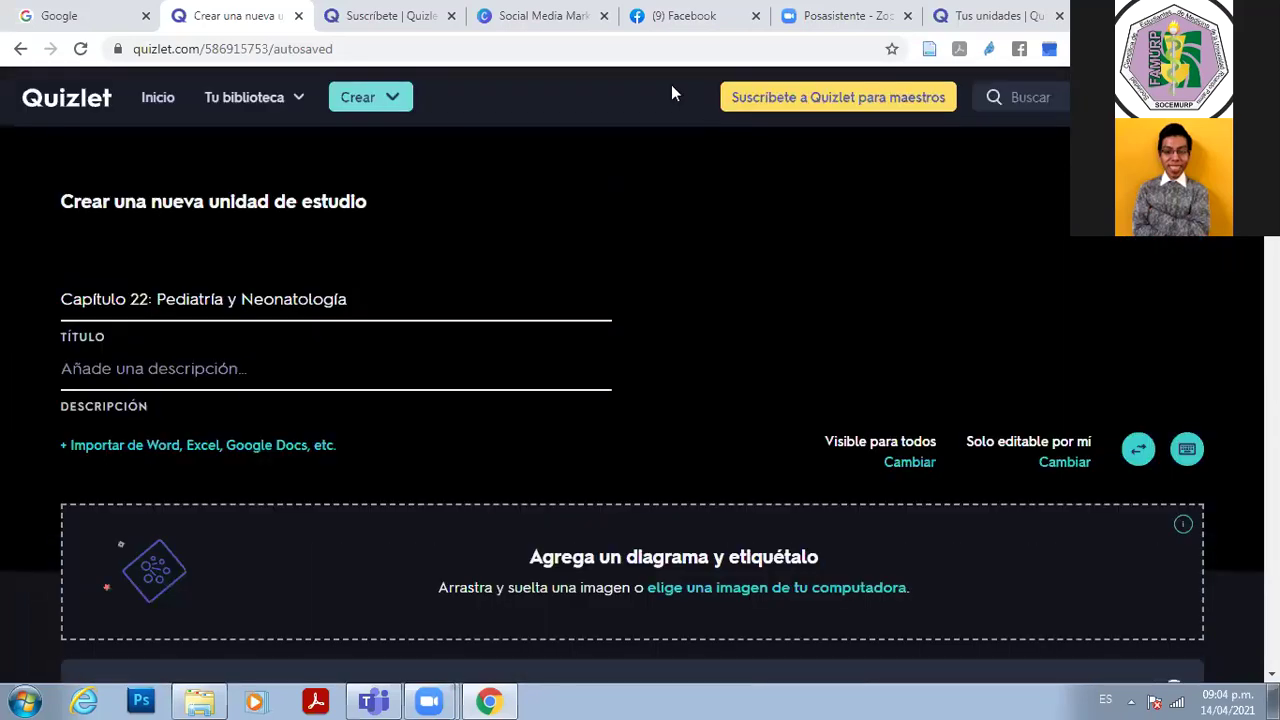
- Leave the copied set, open the Capítulo 22: Pediatría y Neonatología set from the home page, and start its Aprender mode
click(157, 100)
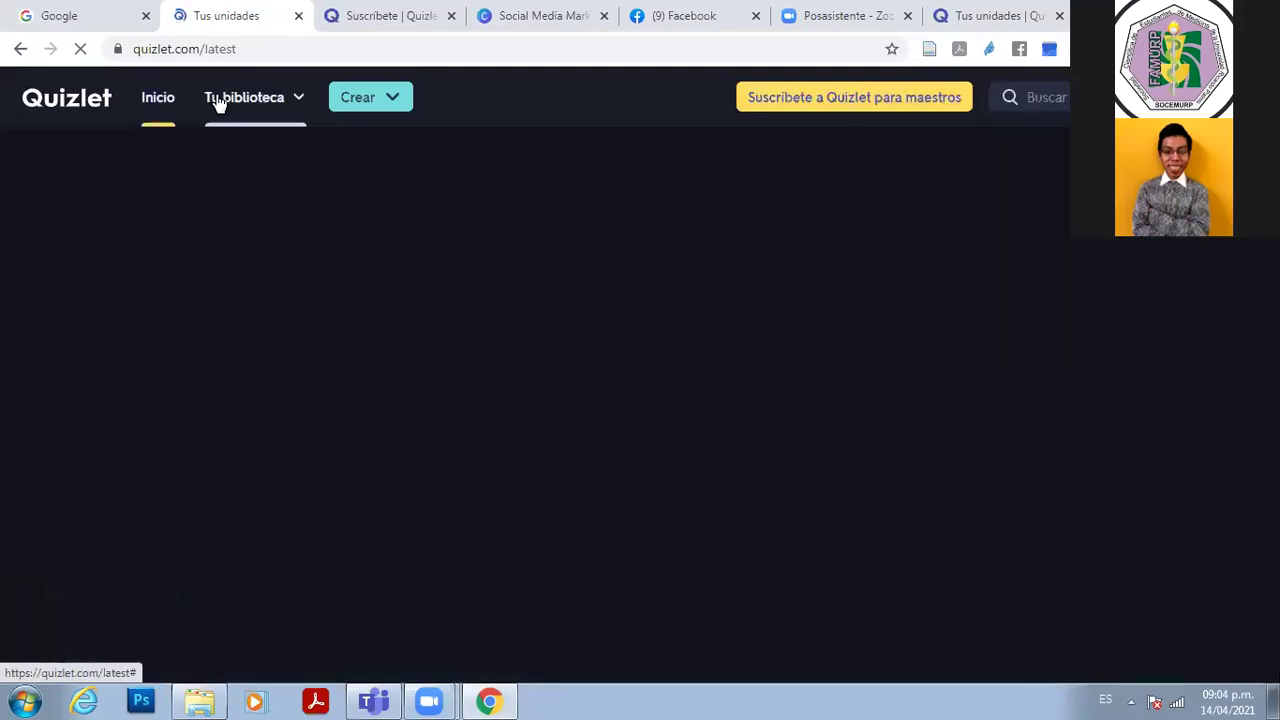
click(215, 102)
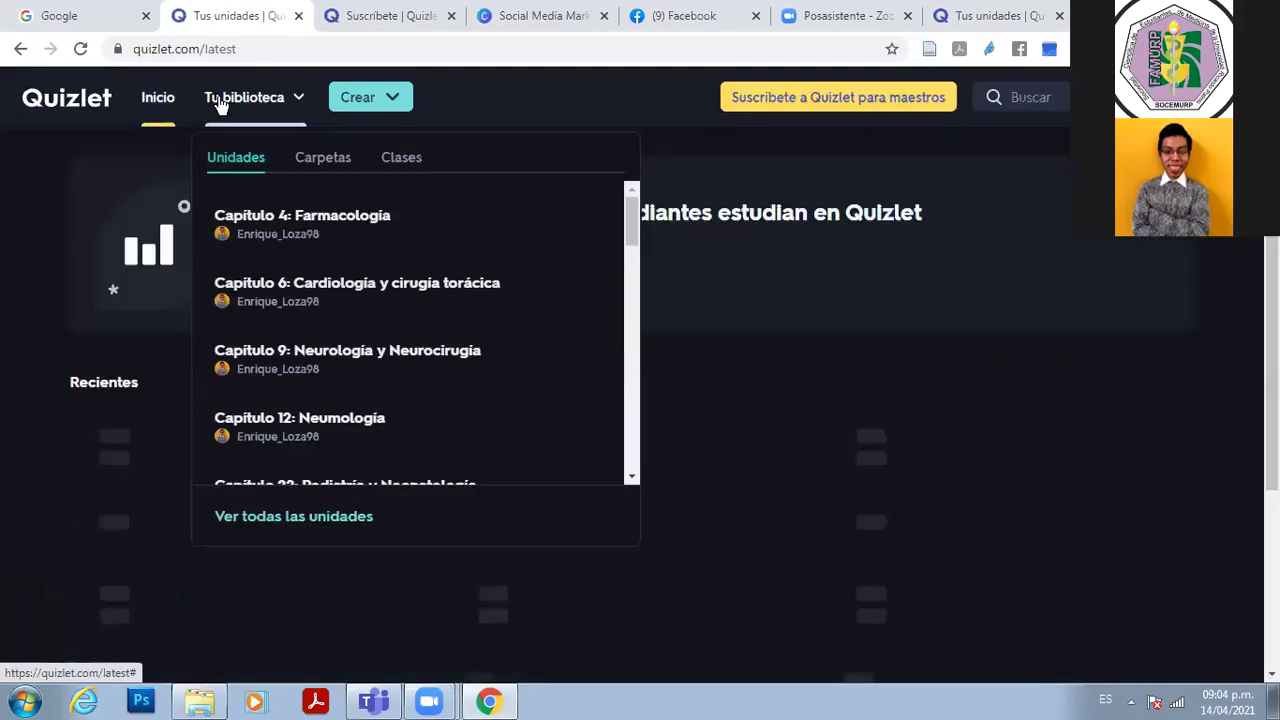
click(800, 332)
click(977, 598)
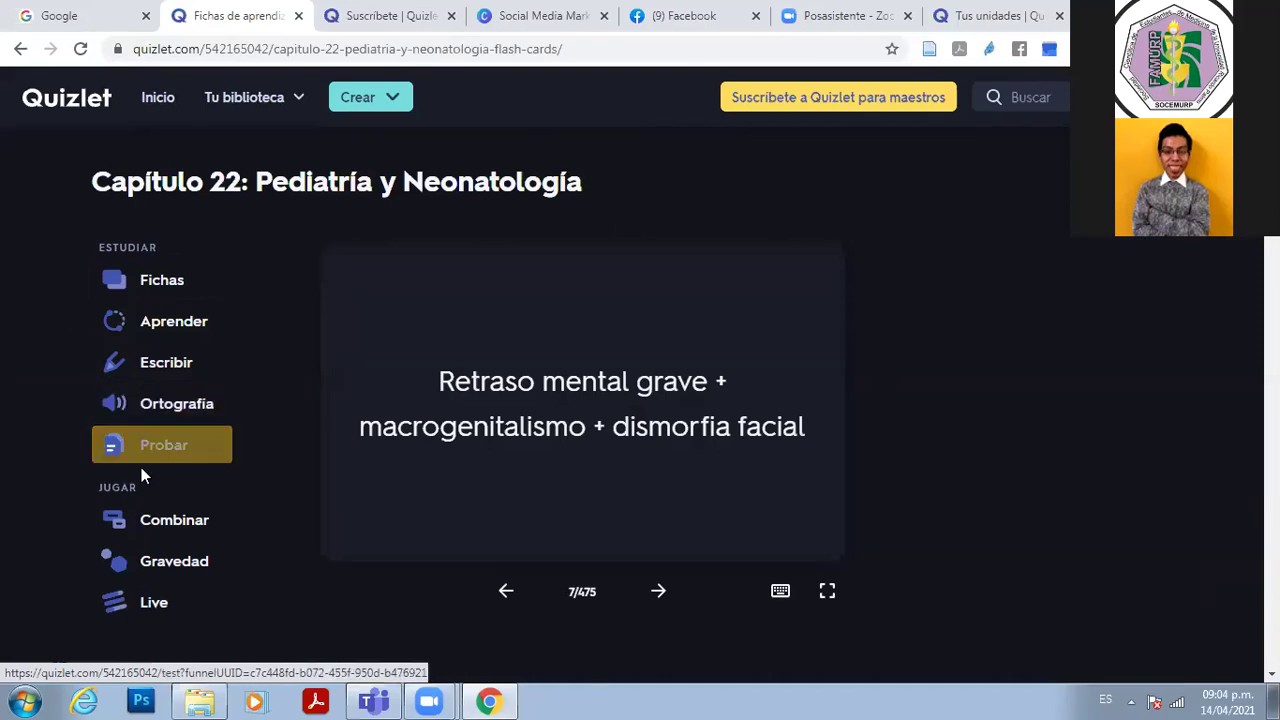
click(175, 325)
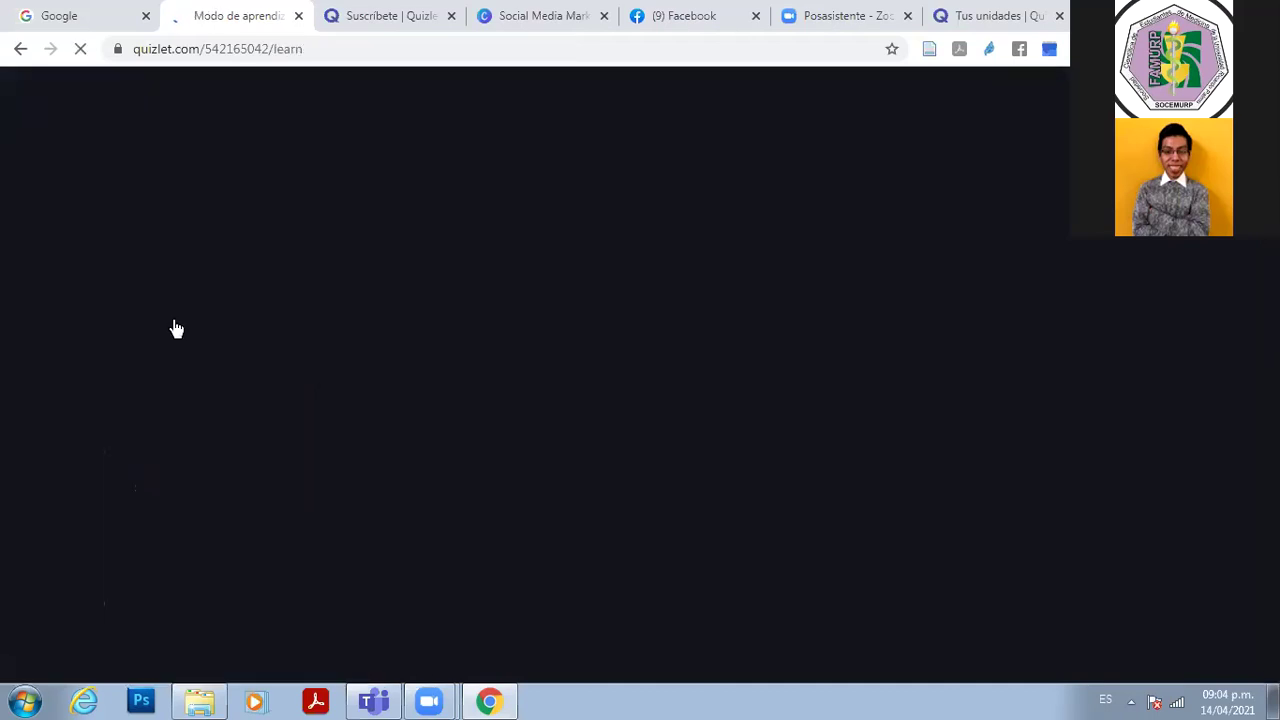
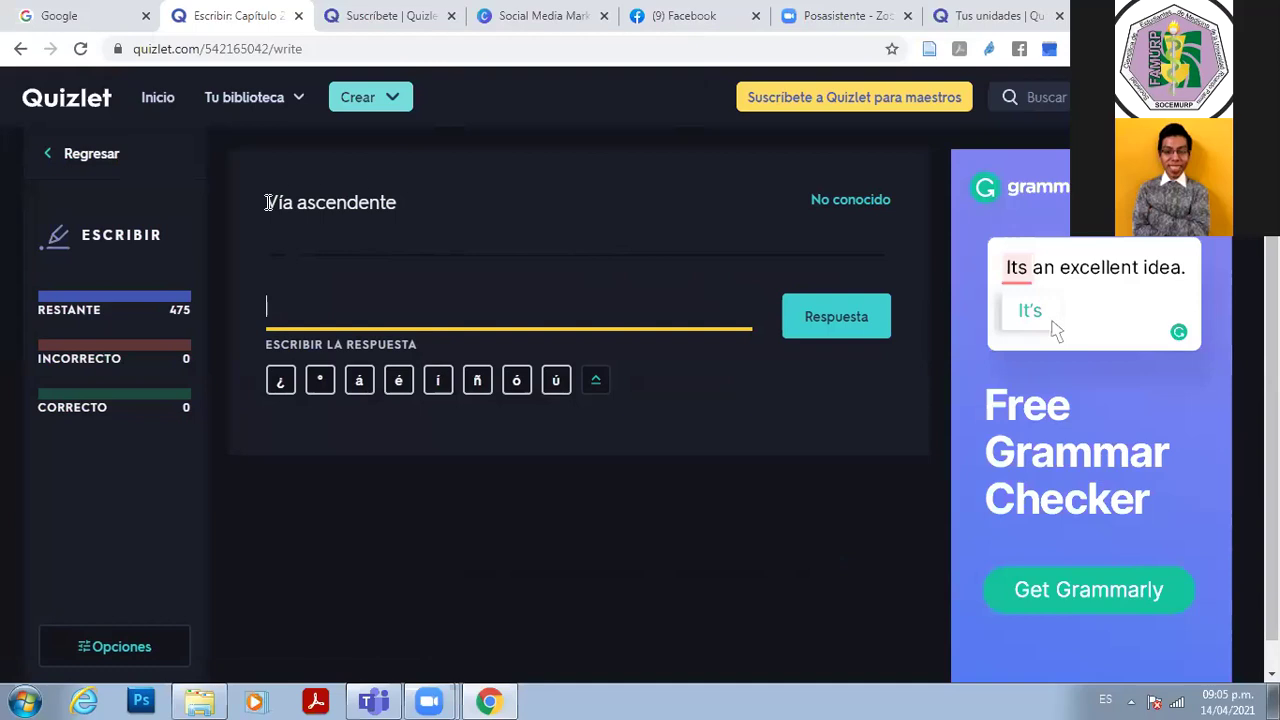
- Examine the "Vía ascendente" prompt and its empty answer field in Escribir mode
drag(400, 203, 266, 207)
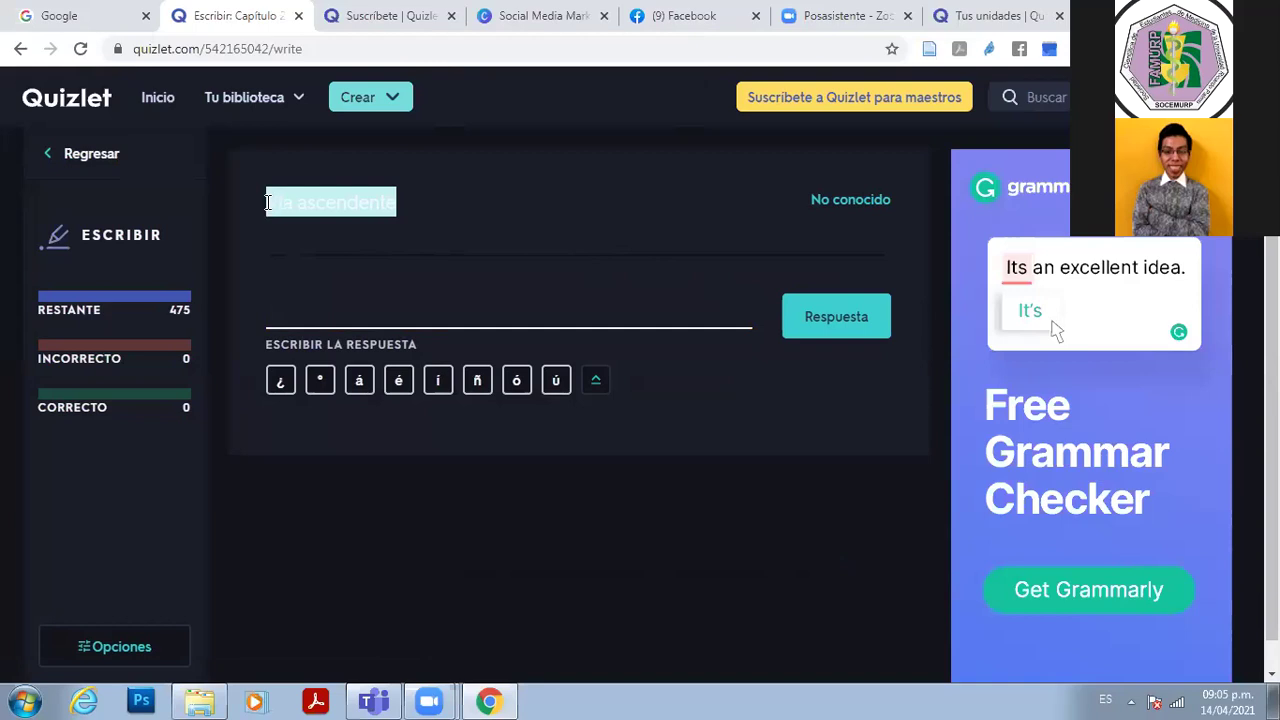
drag(275, 200, 309, 235)
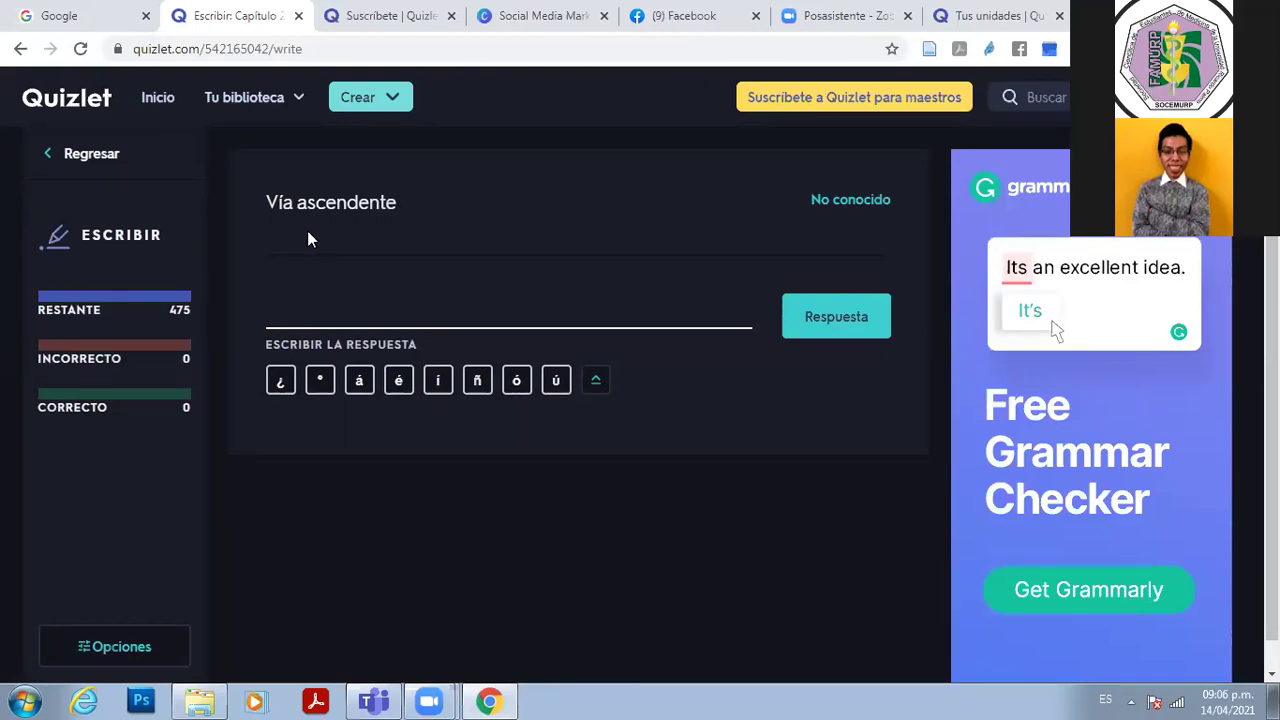
drag(279, 203, 399, 190)
click(410, 188)
click(352, 313)
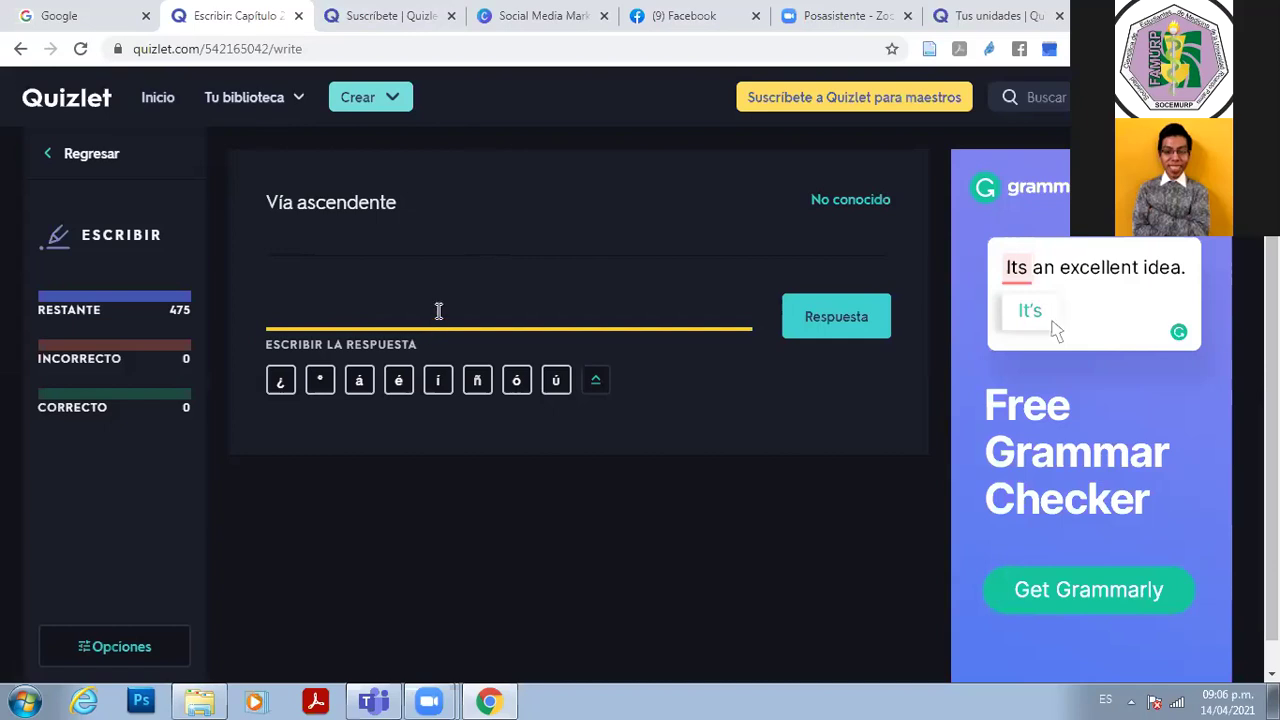
click(392, 203)
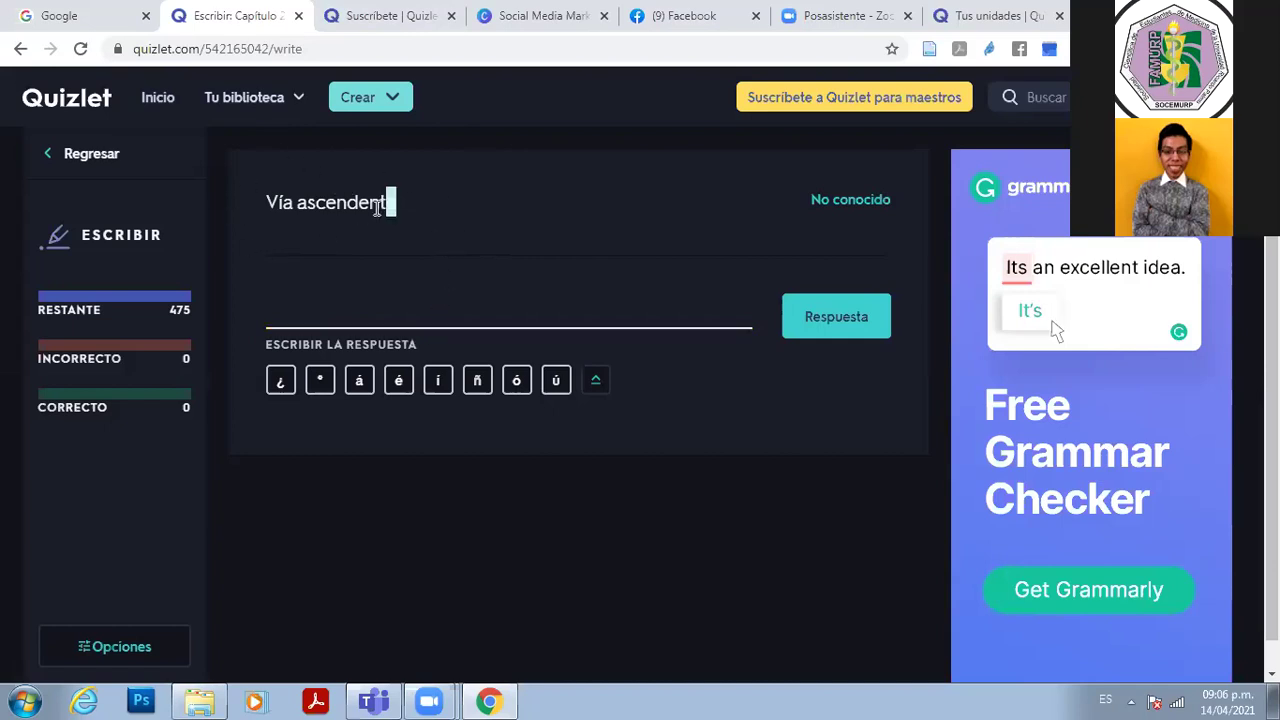
triple_click(272, 222)
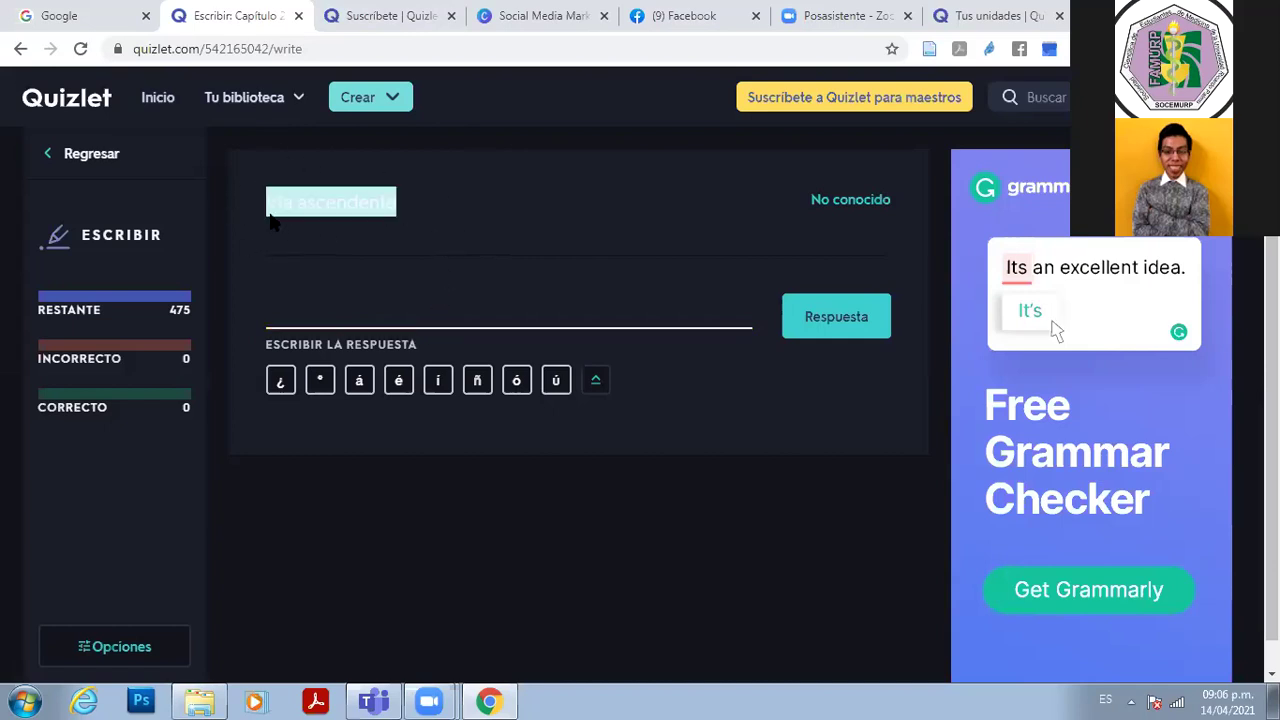
click(272, 222)
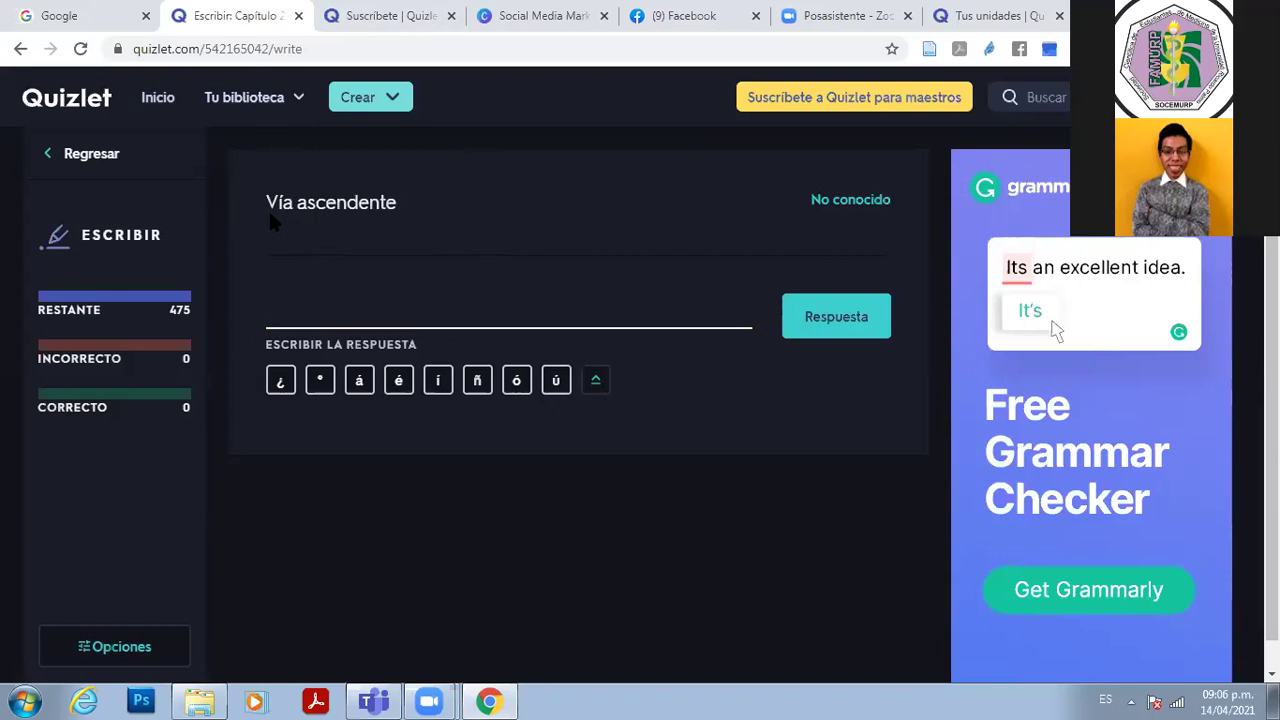
click(407, 303)
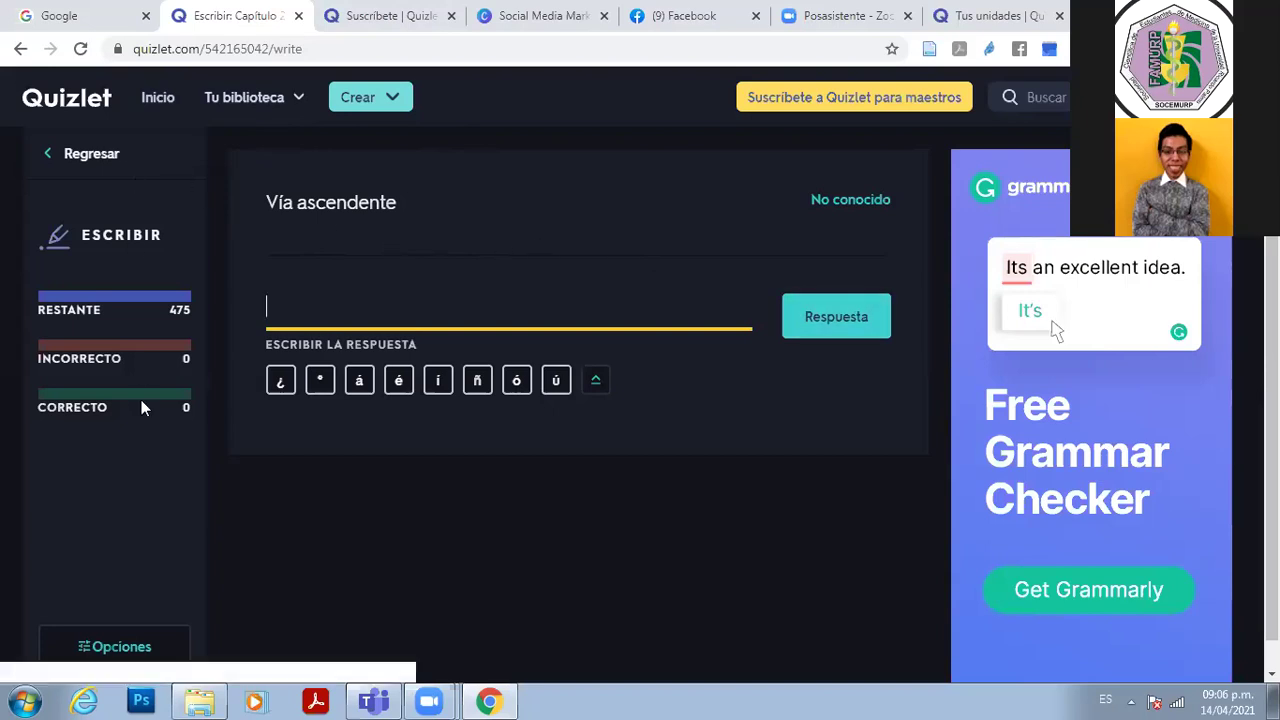
- Configure Escribir mode to answer with Definición and grade answers using Una de las respuestas
click(150, 658)
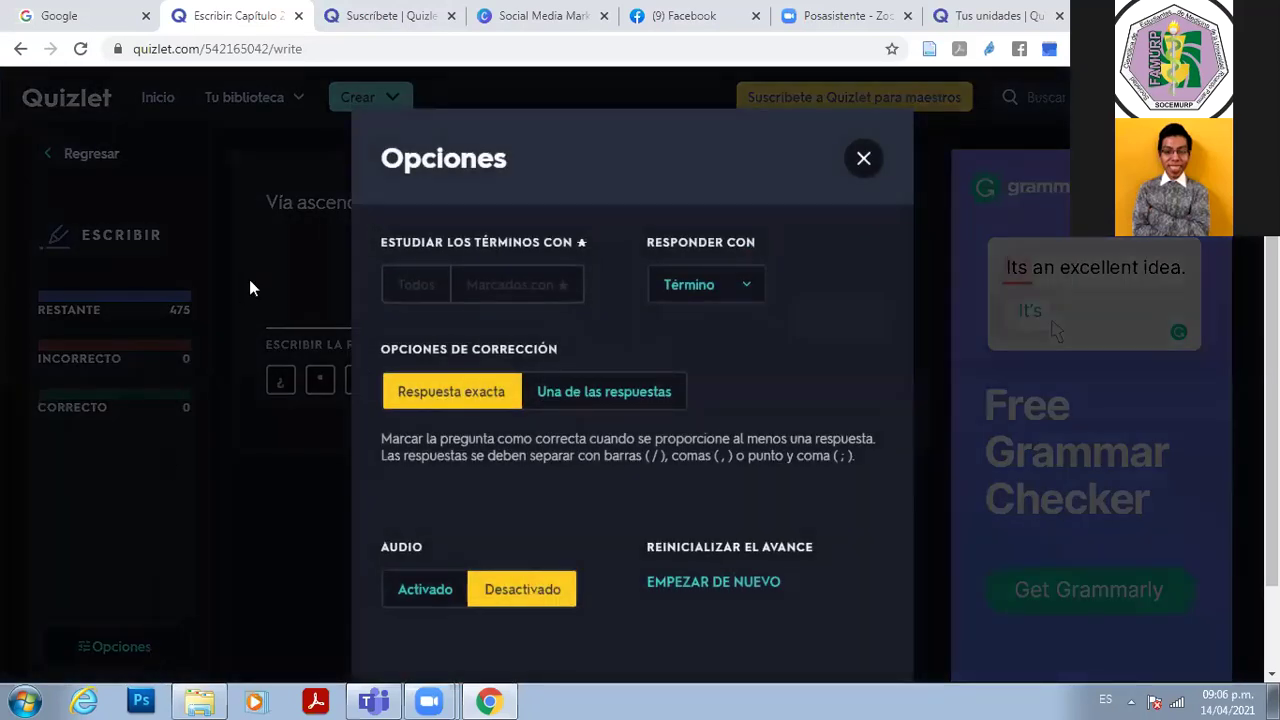
click(730, 295)
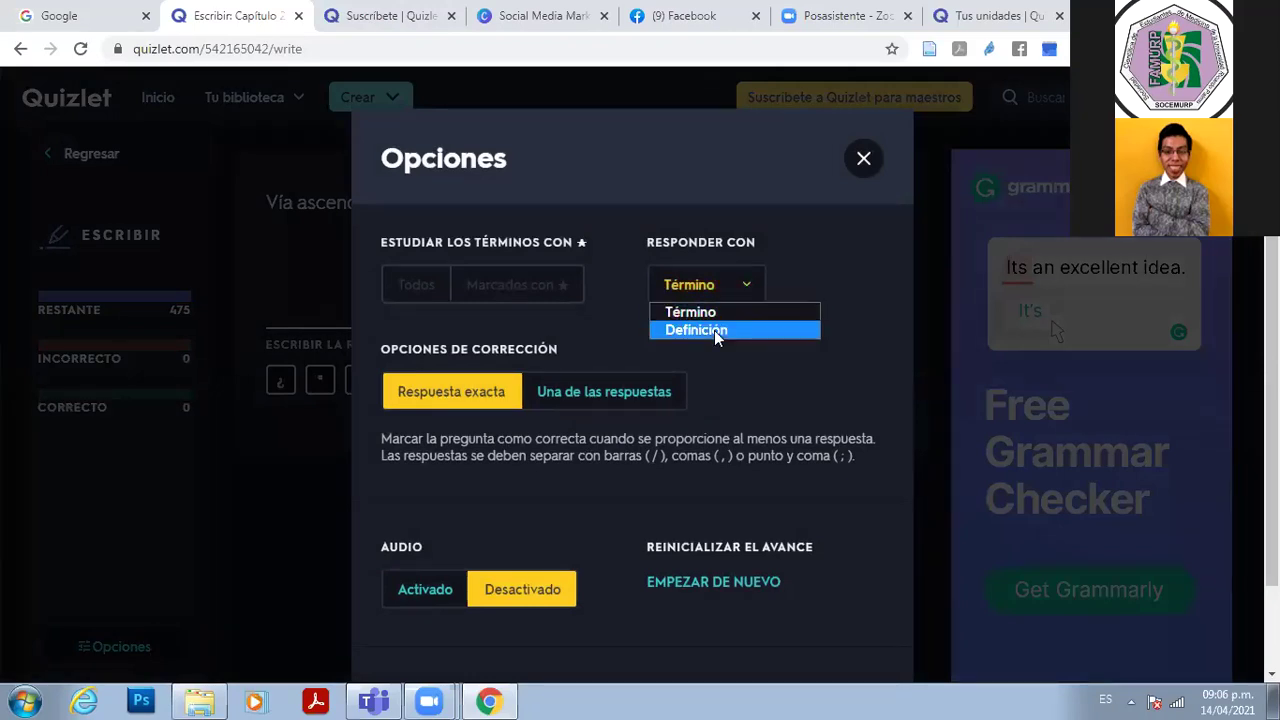
key(Escape)
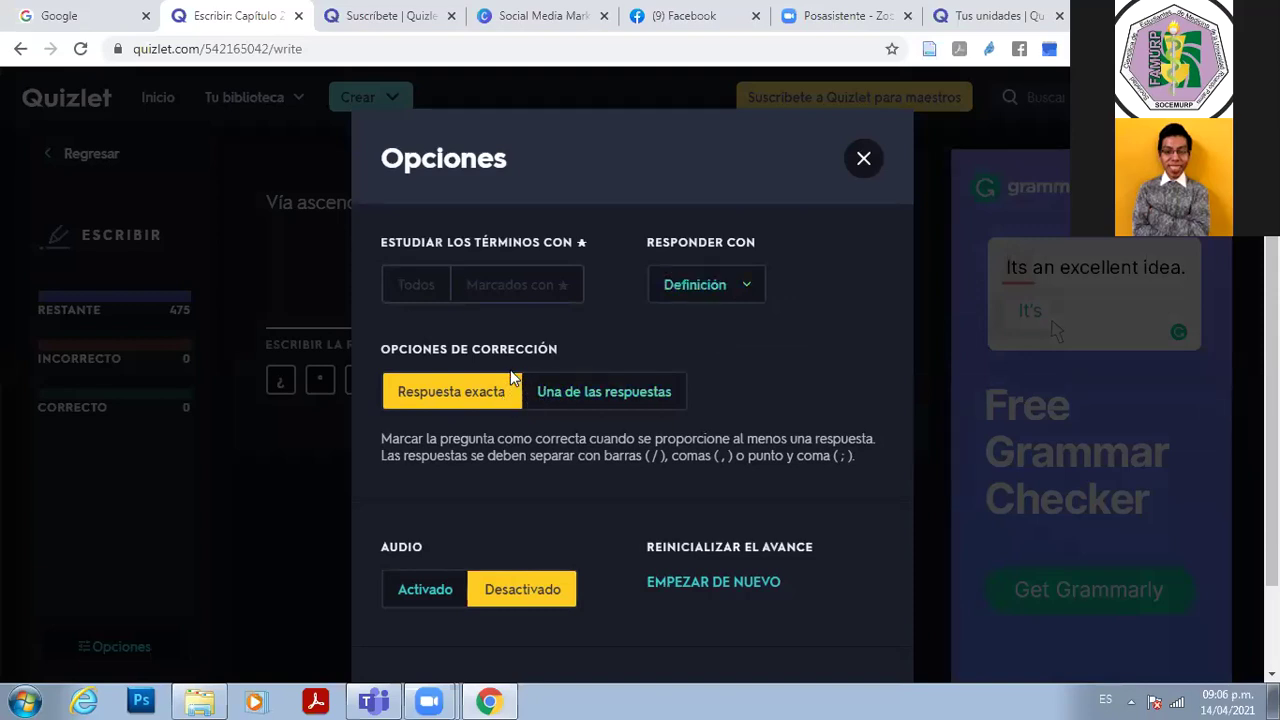
click(560, 398)
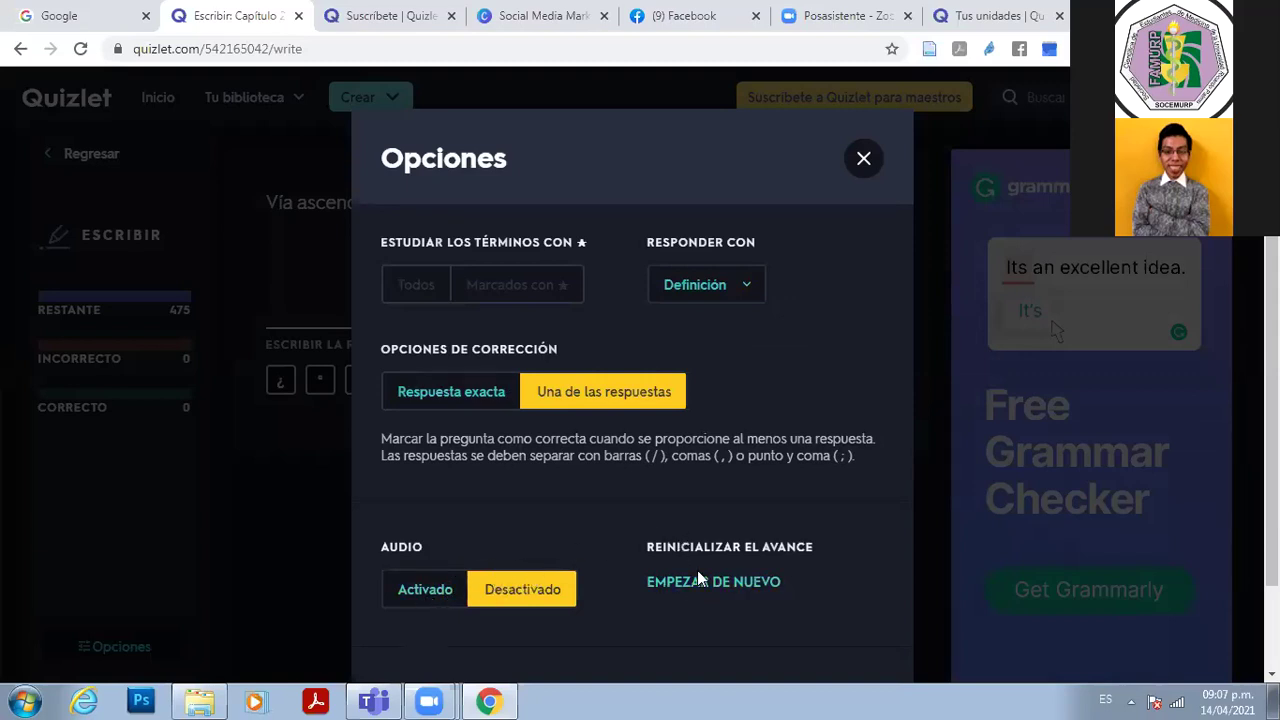
scroll(632, 400, down, 3)
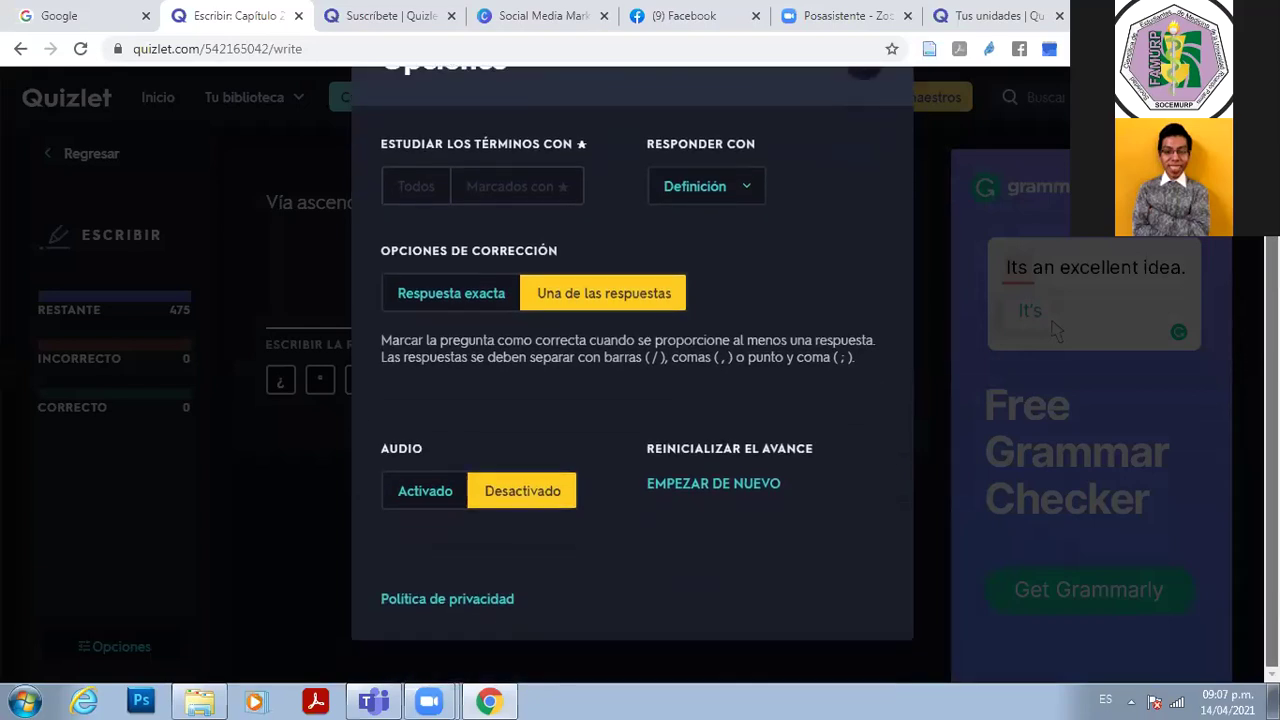
scroll(843, 97, up, 3)
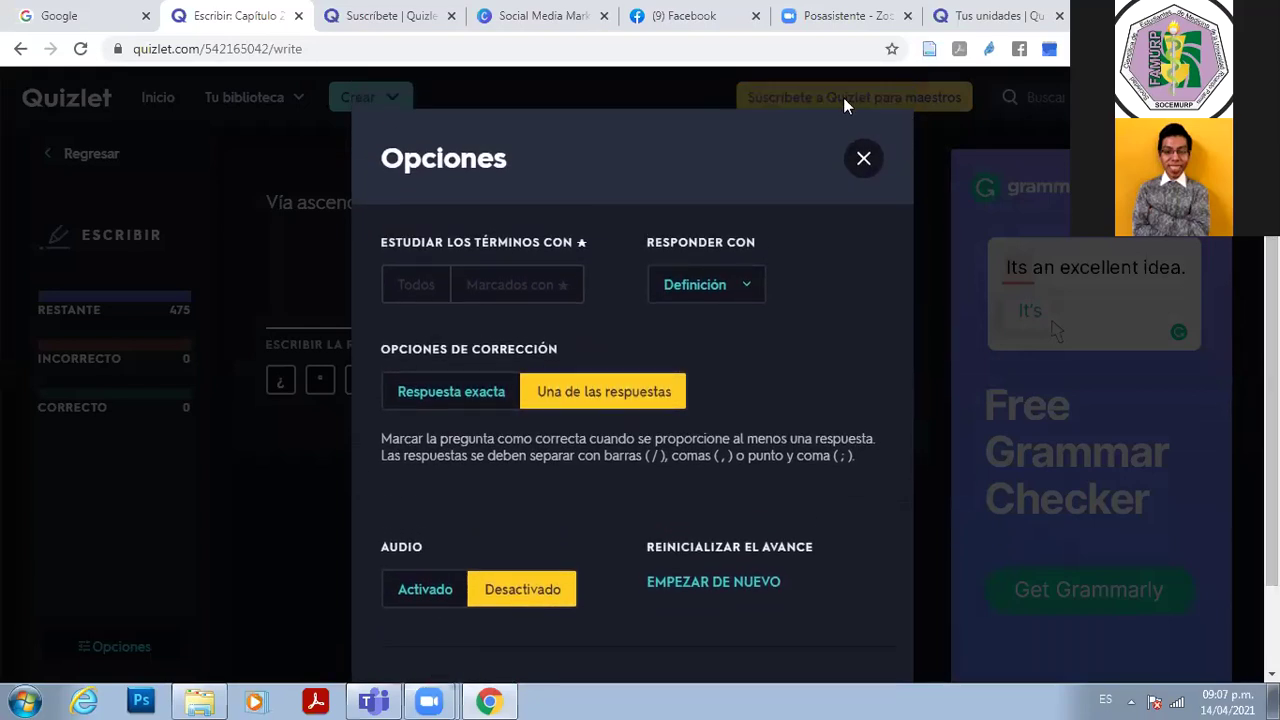
scroll(1216, 590, down, 3)
scroll(935, 191, up, 3)
click(865, 160)
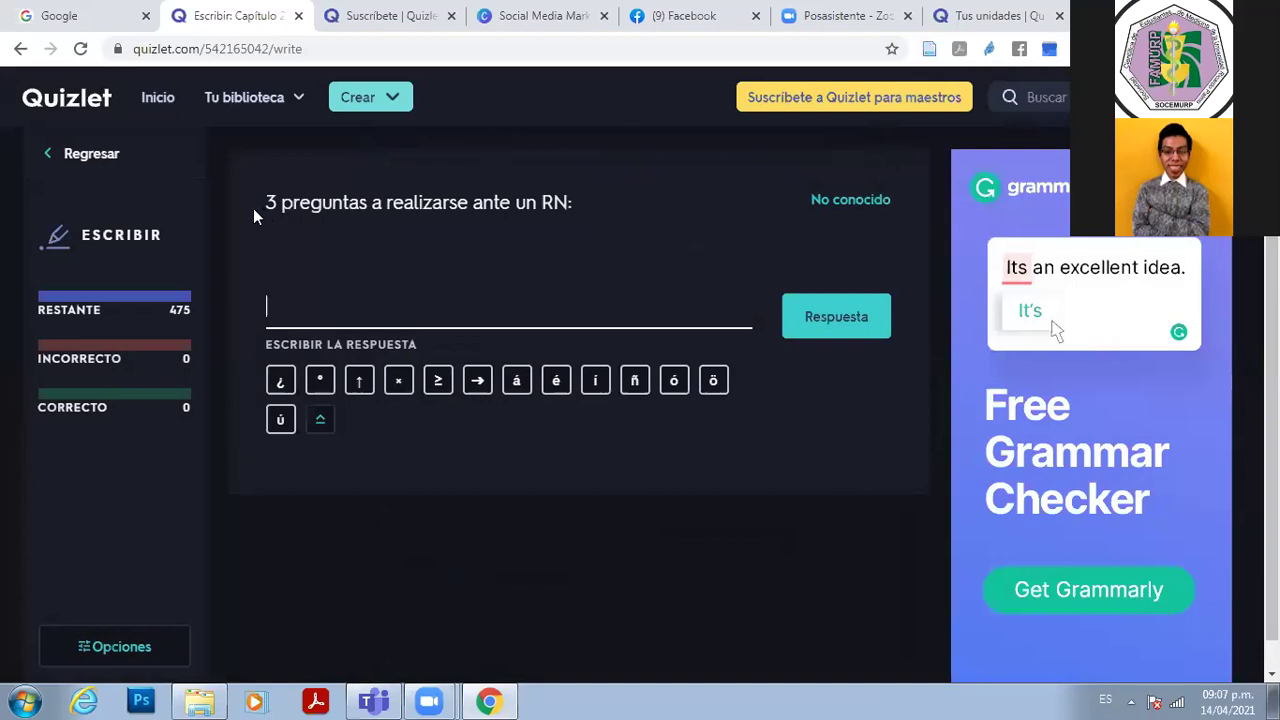
- Highlight the "3 preguntas a realizarse ante un RN" prompt and recheck the Escribir mode options
drag(572, 204, 427, 213)
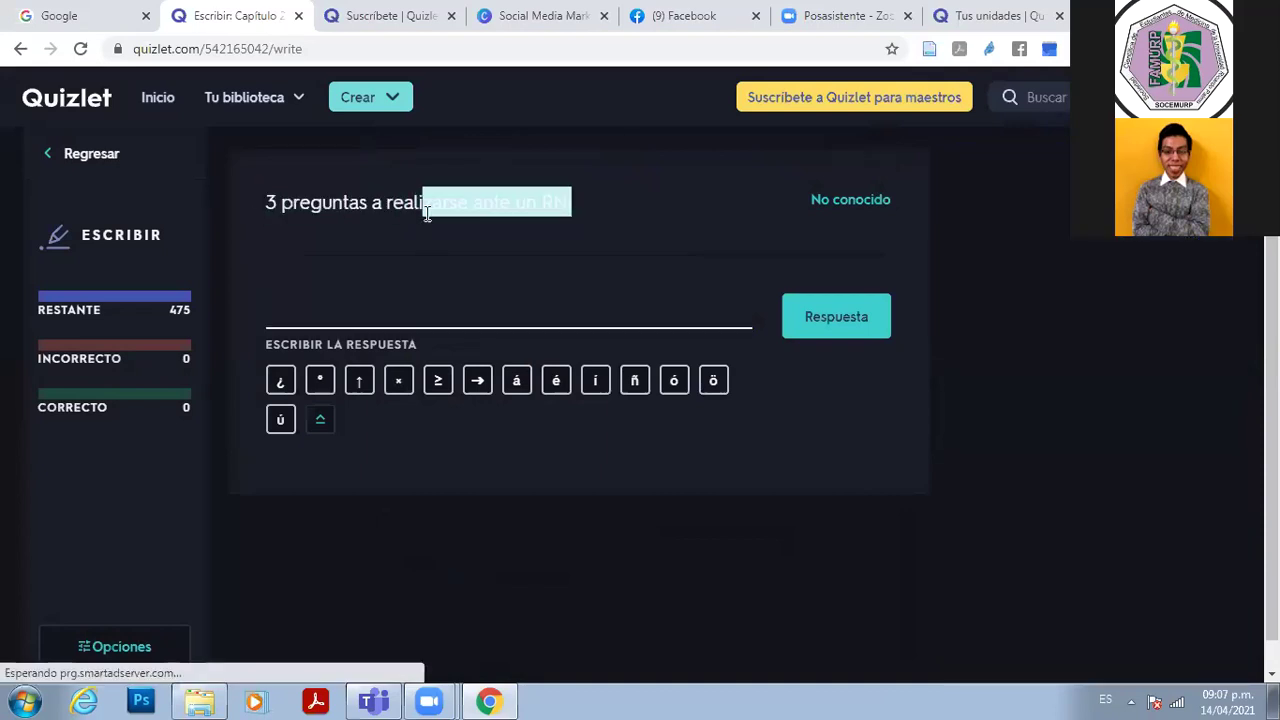
click(424, 262)
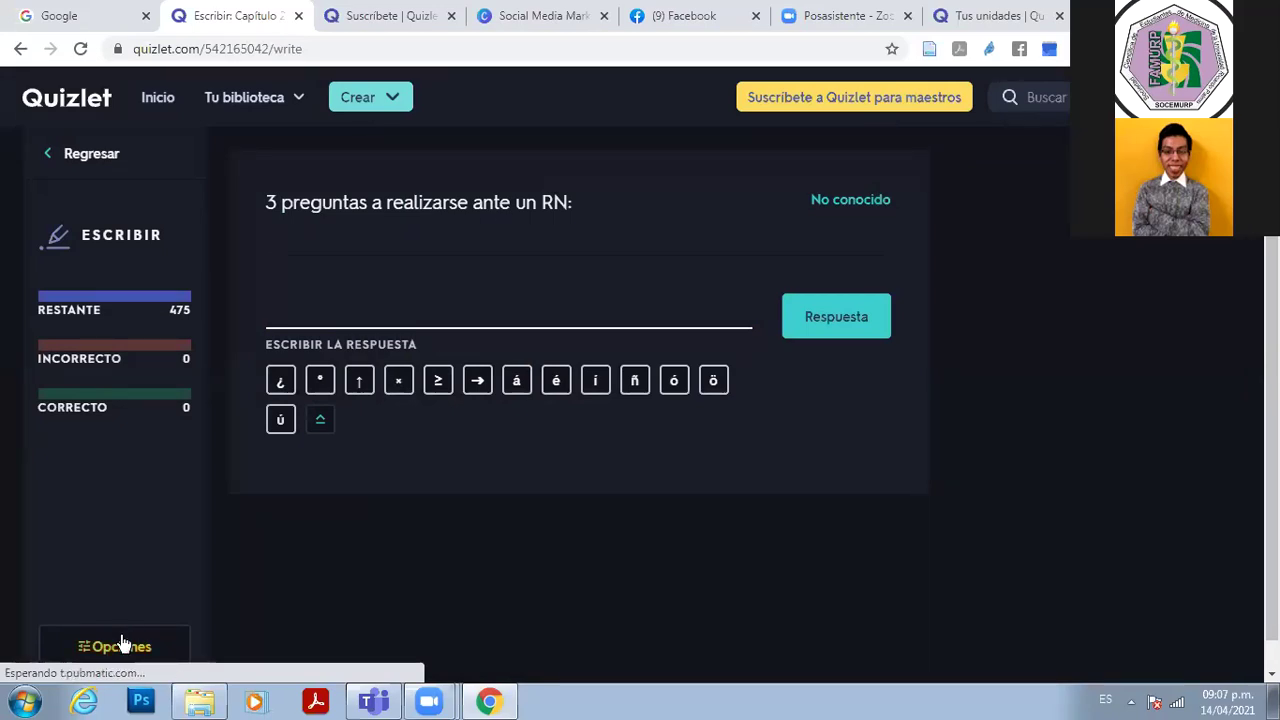
drag(516, 203, 574, 204)
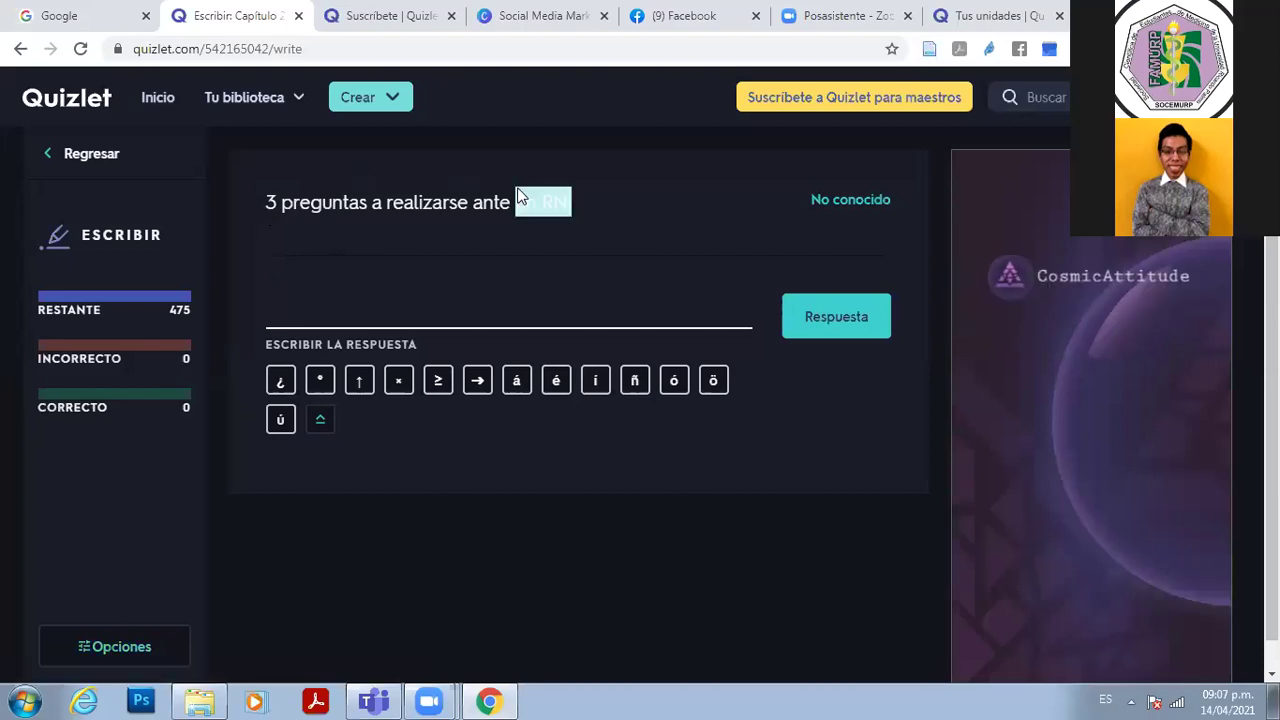
click(114, 579)
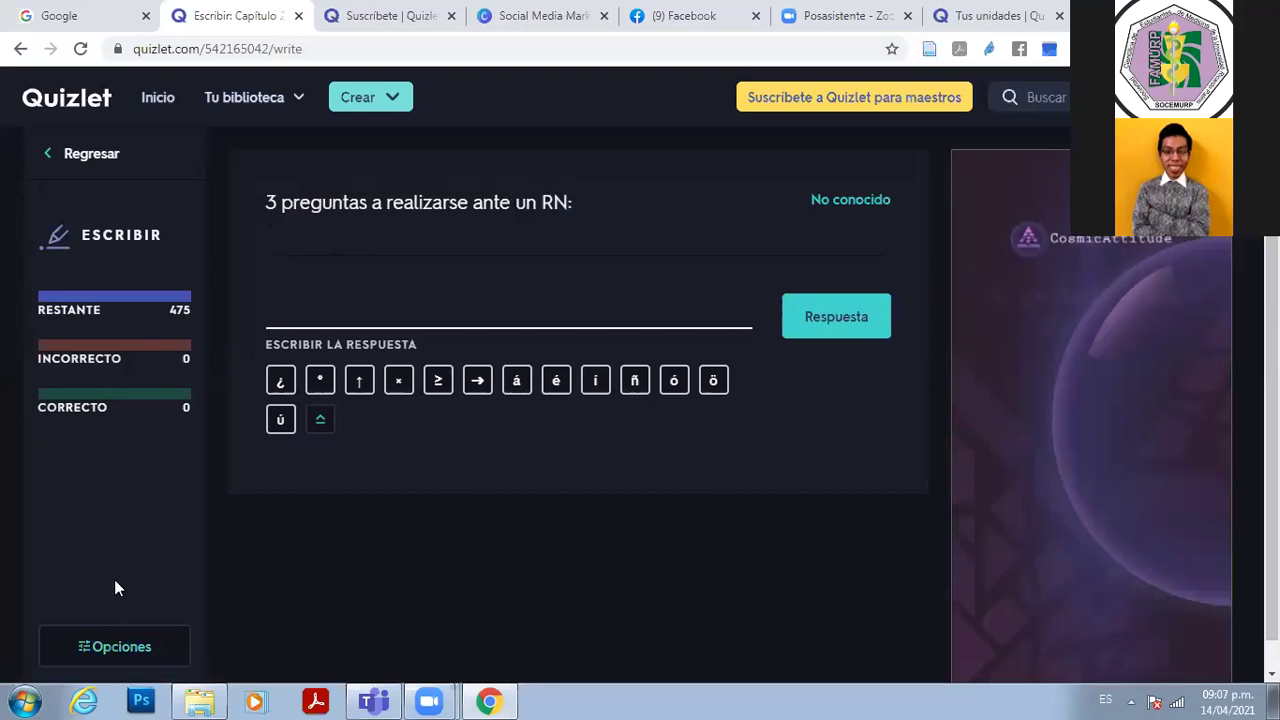
click(120, 645)
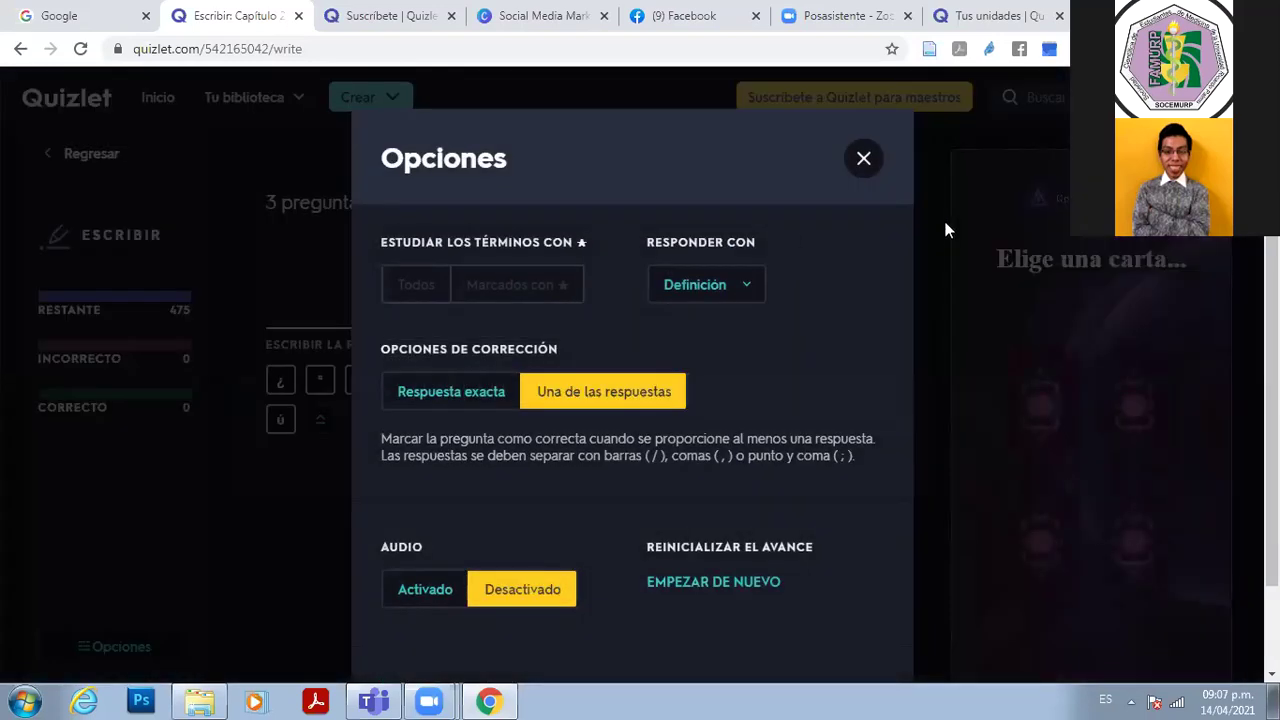
click(943, 226)
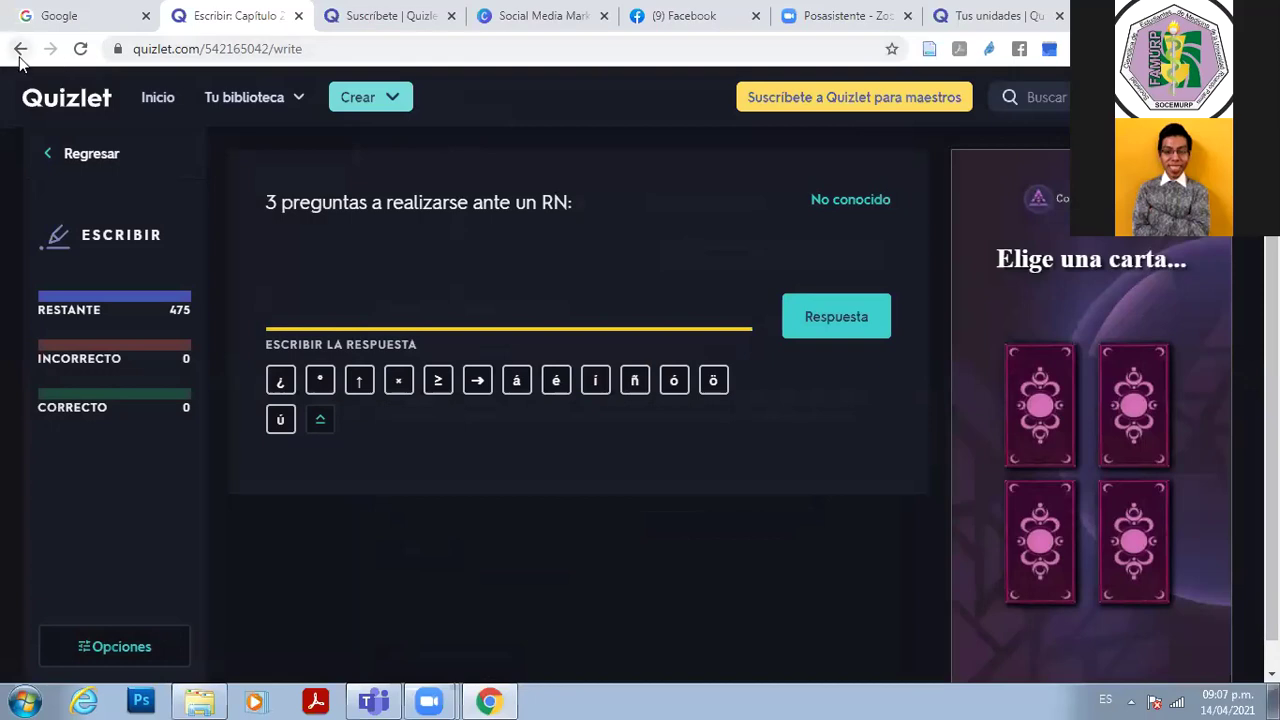
- Leave Escribir mode, start Ortografía mode with its audio playback, and highlight the list of malformaciones in the first prompt
click(48, 157)
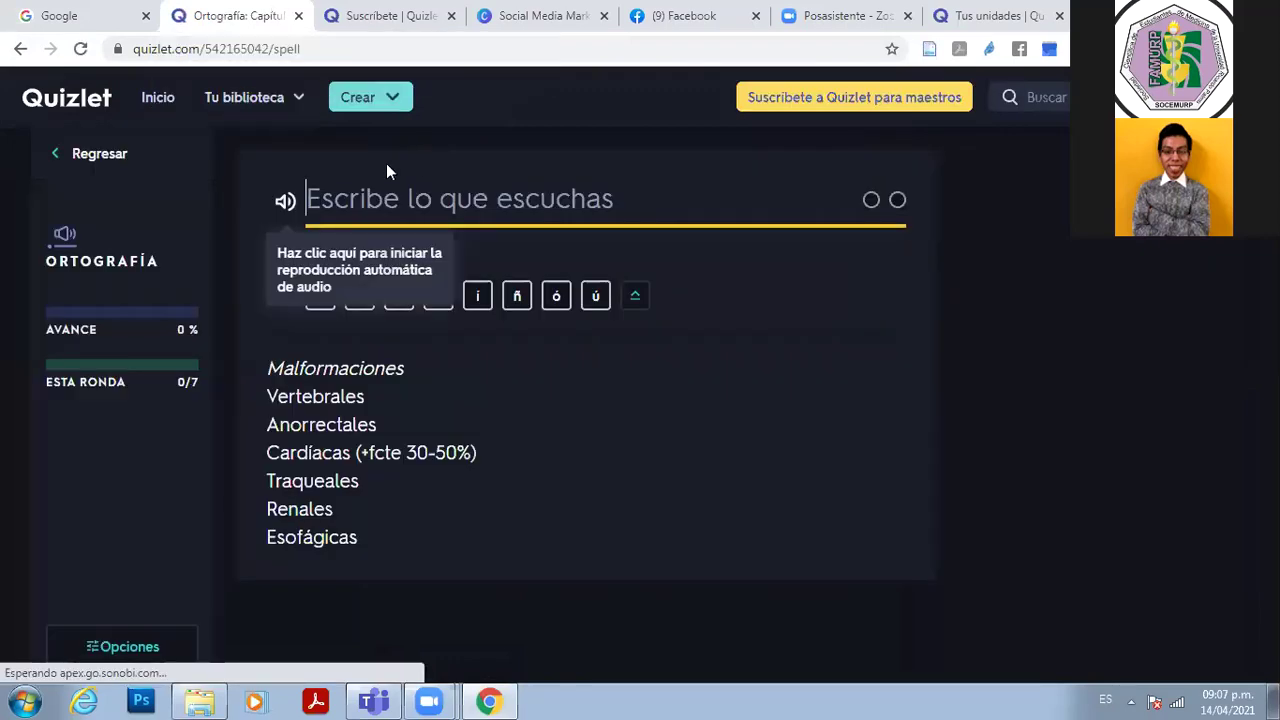
click(291, 218)
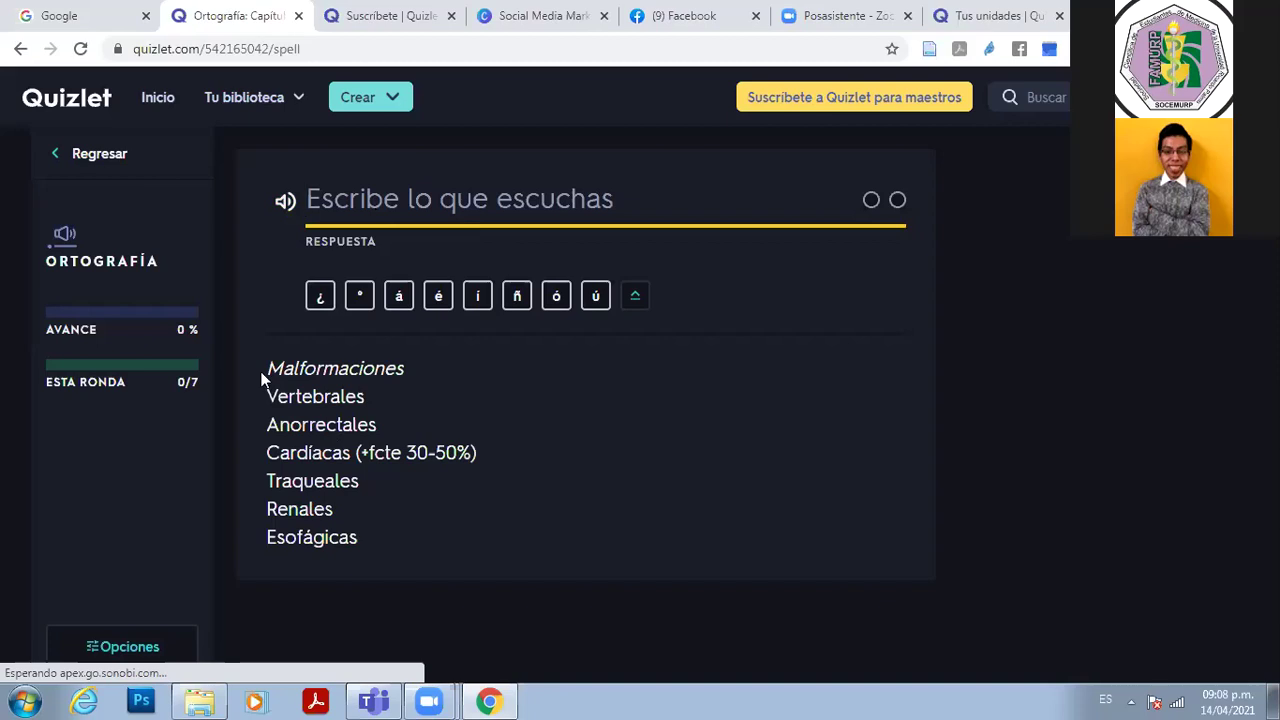
drag(262, 378, 360, 551)
click(360, 551)
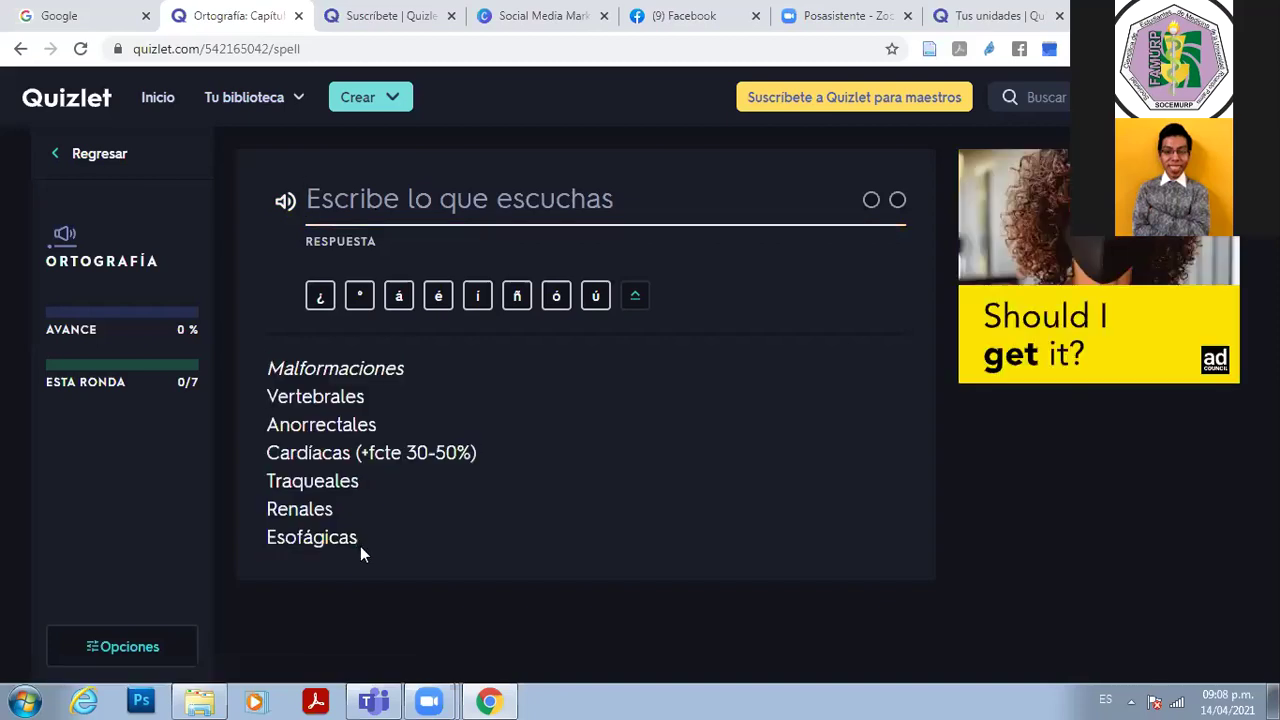
triple_click(271, 375)
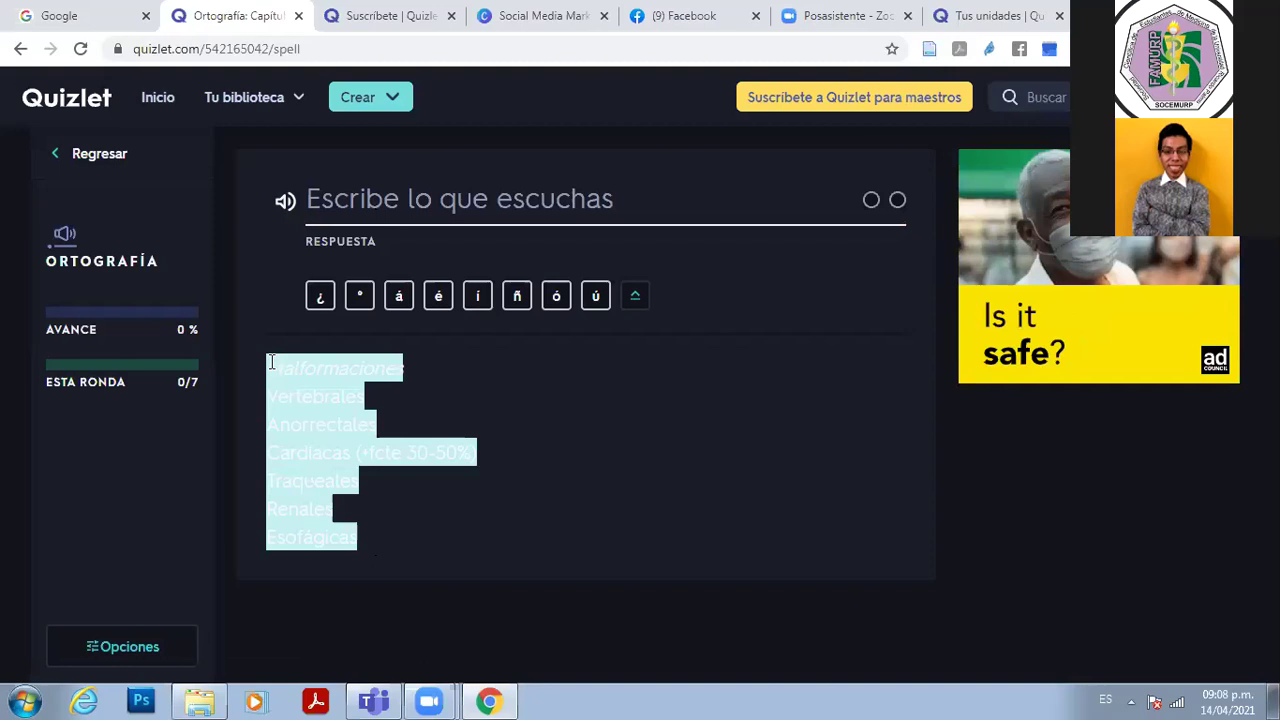
click(489, 371)
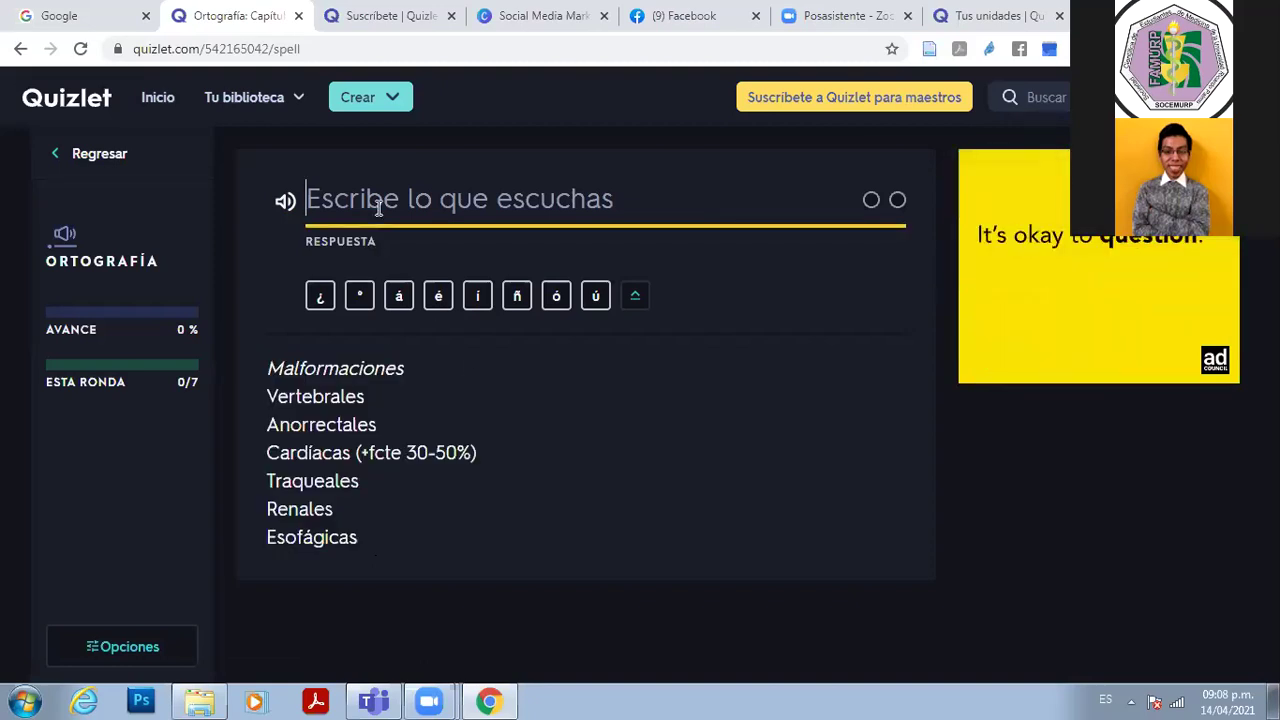
- Answer the malformaciones prompt in Ortografía mode with "Síndrome de VACTREL"
text(Síndrome de )
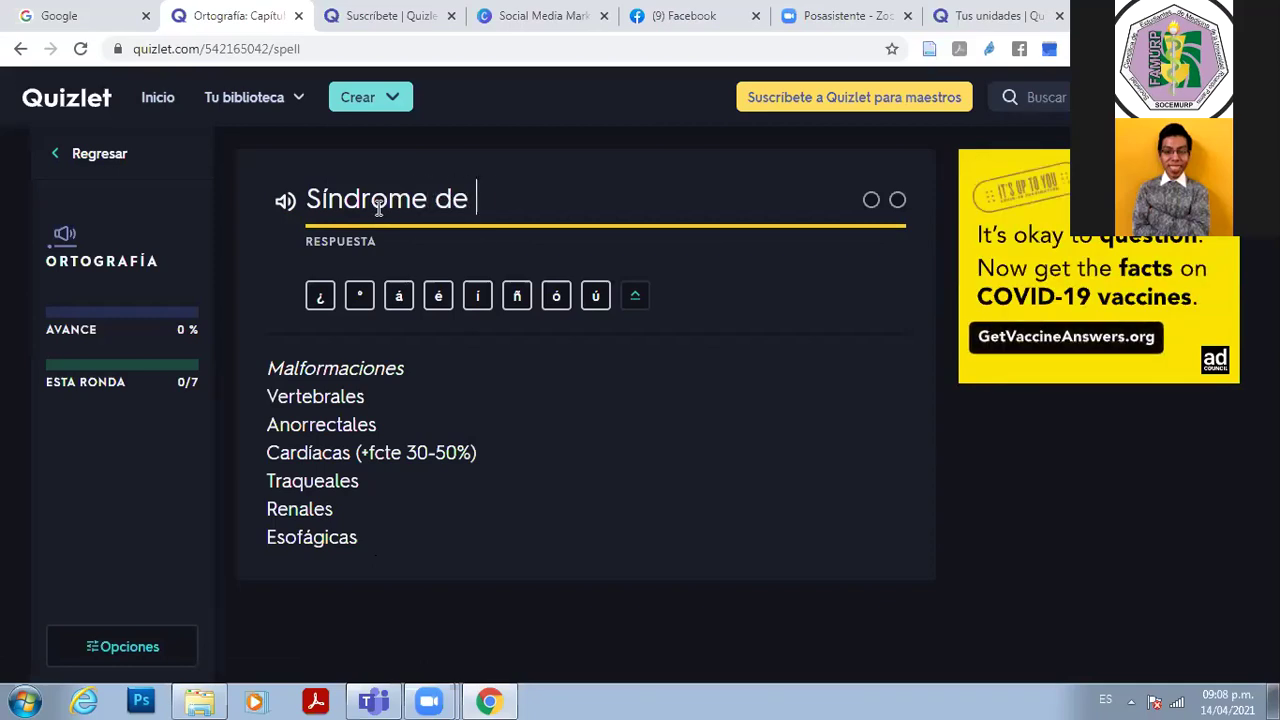
text(VACTREL)
key(Return)
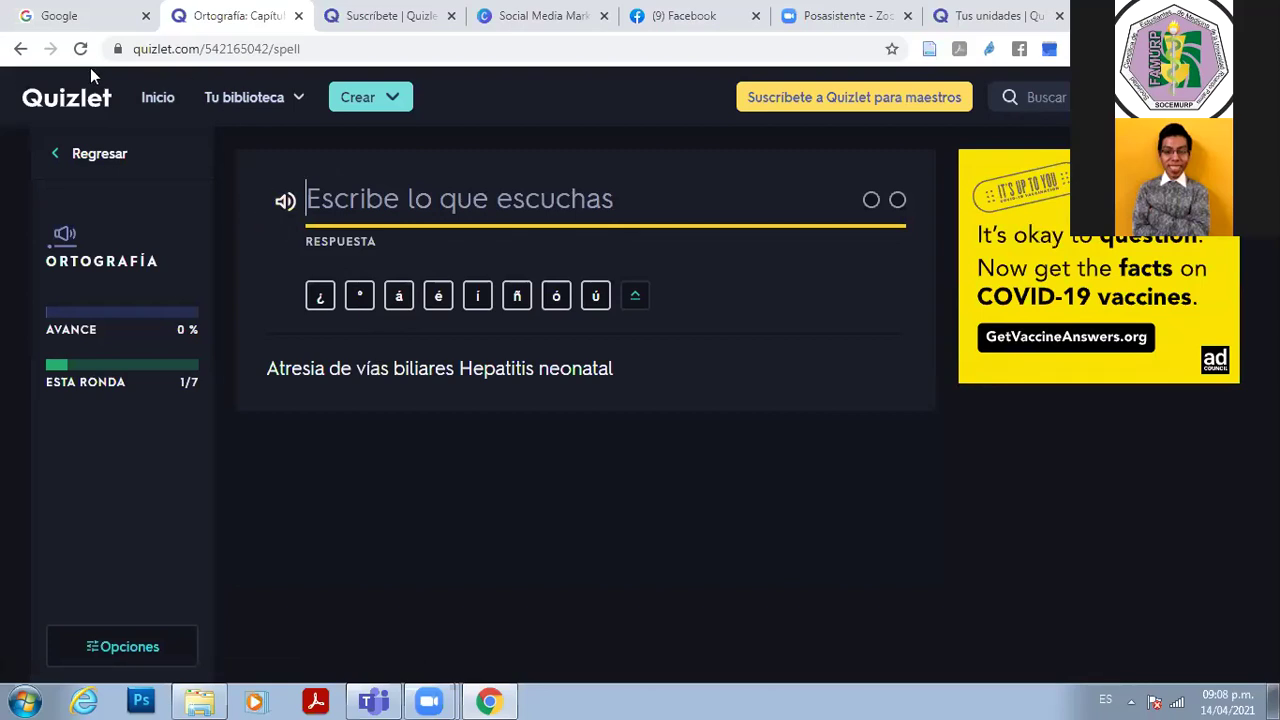
- Leave Ortografía mode, start the set's Probar test, and look through its written, matching and multiple-choice questions
click(62, 155)
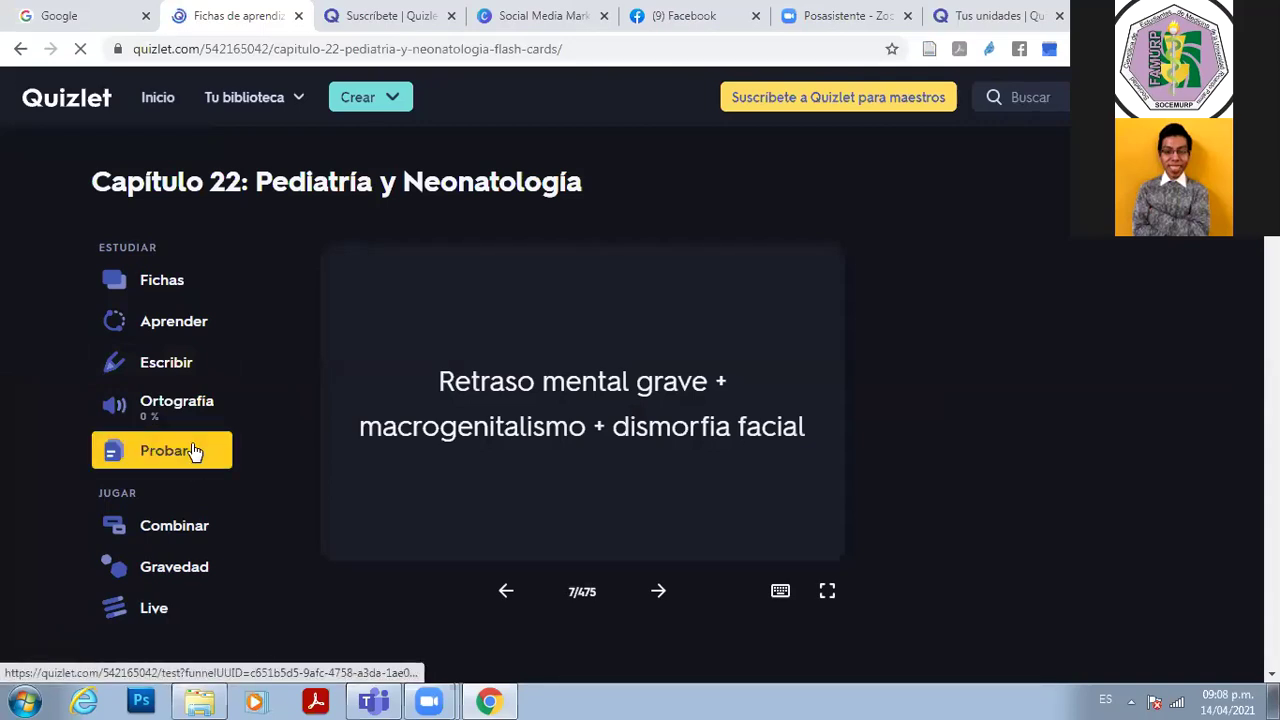
click(195, 451)
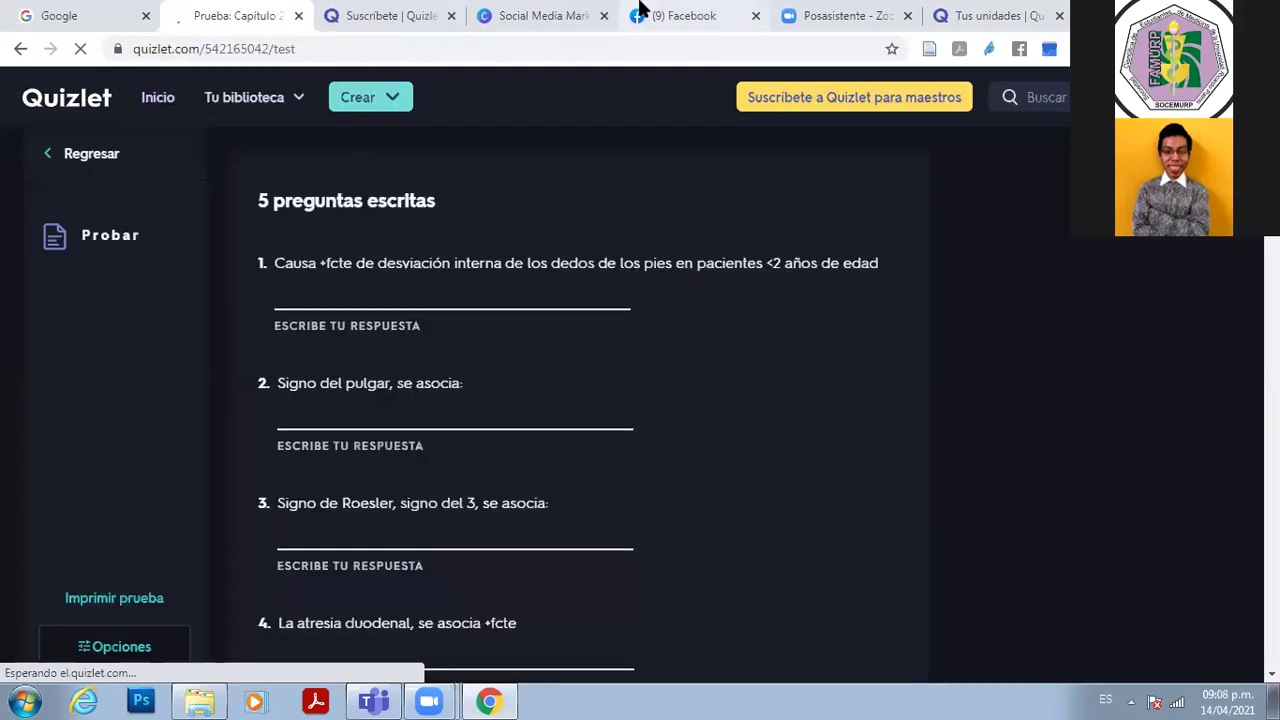
scroll(580, 400, down, 9)
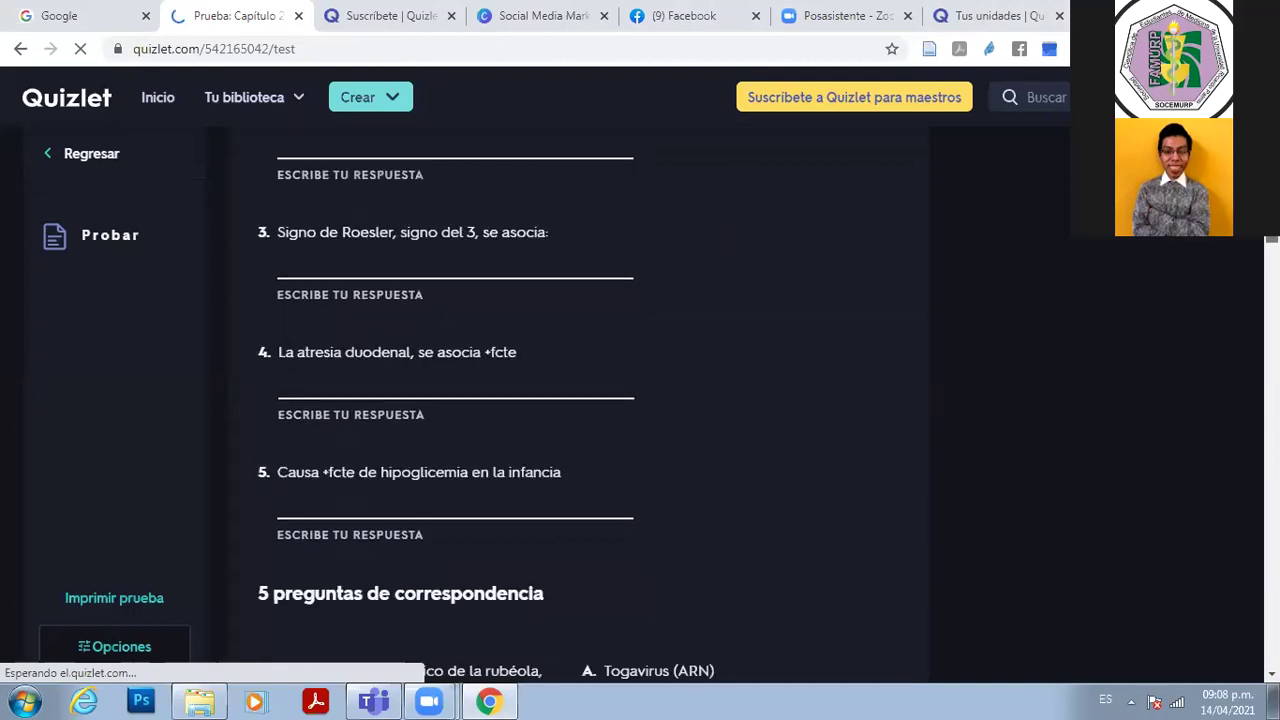
scroll(1224, 504, down, 15)
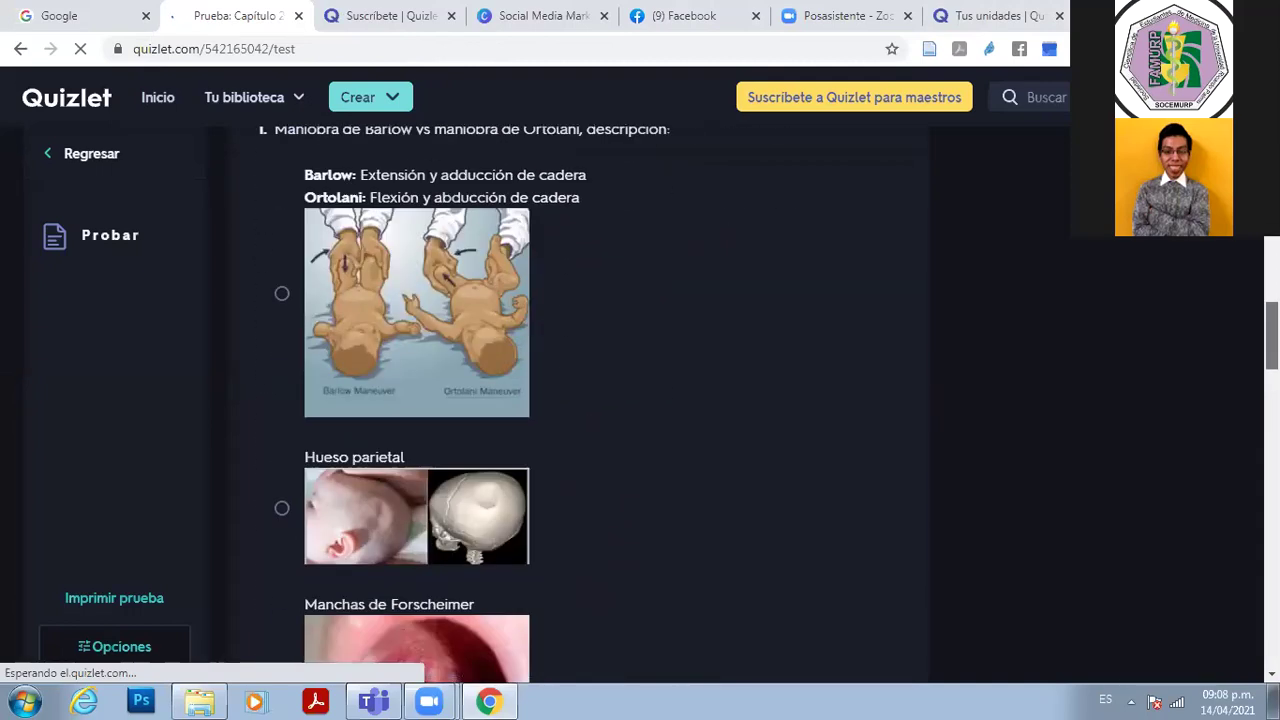
scroll(1220, 550, down, 14)
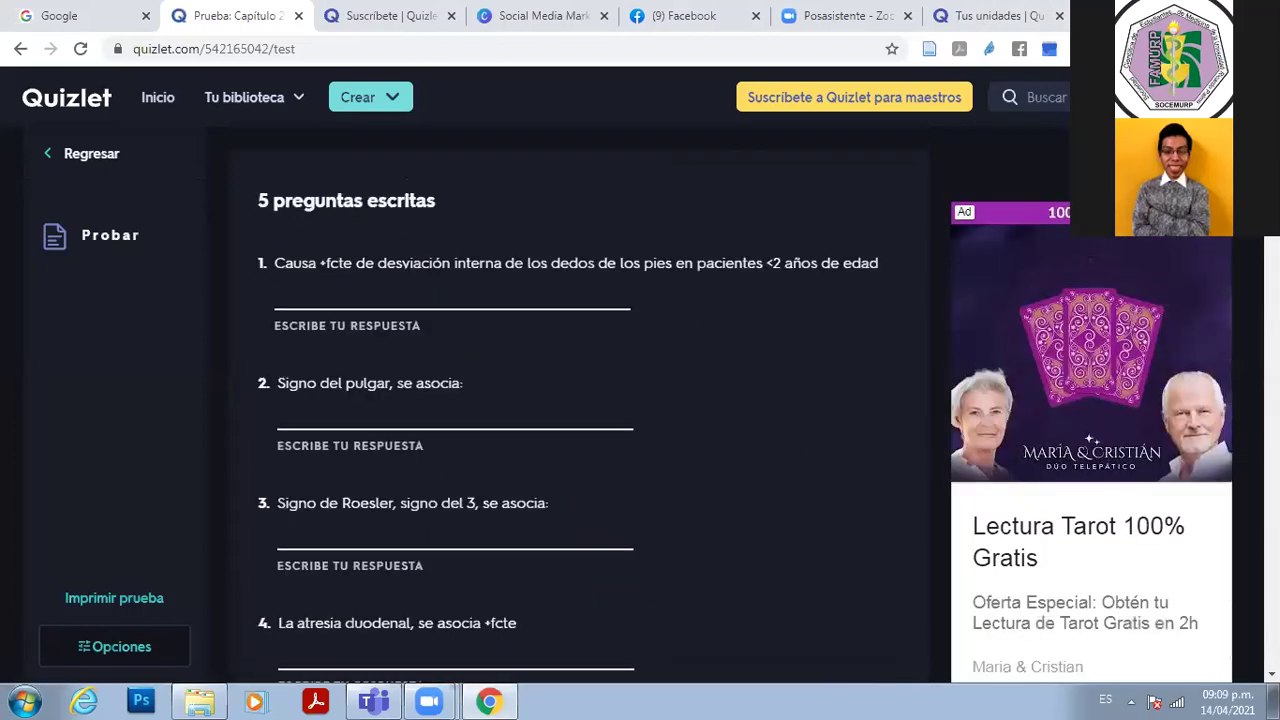
- Examine the first three written questions of the Probar test and their empty answer fields
drag(535, 262, 586, 262)
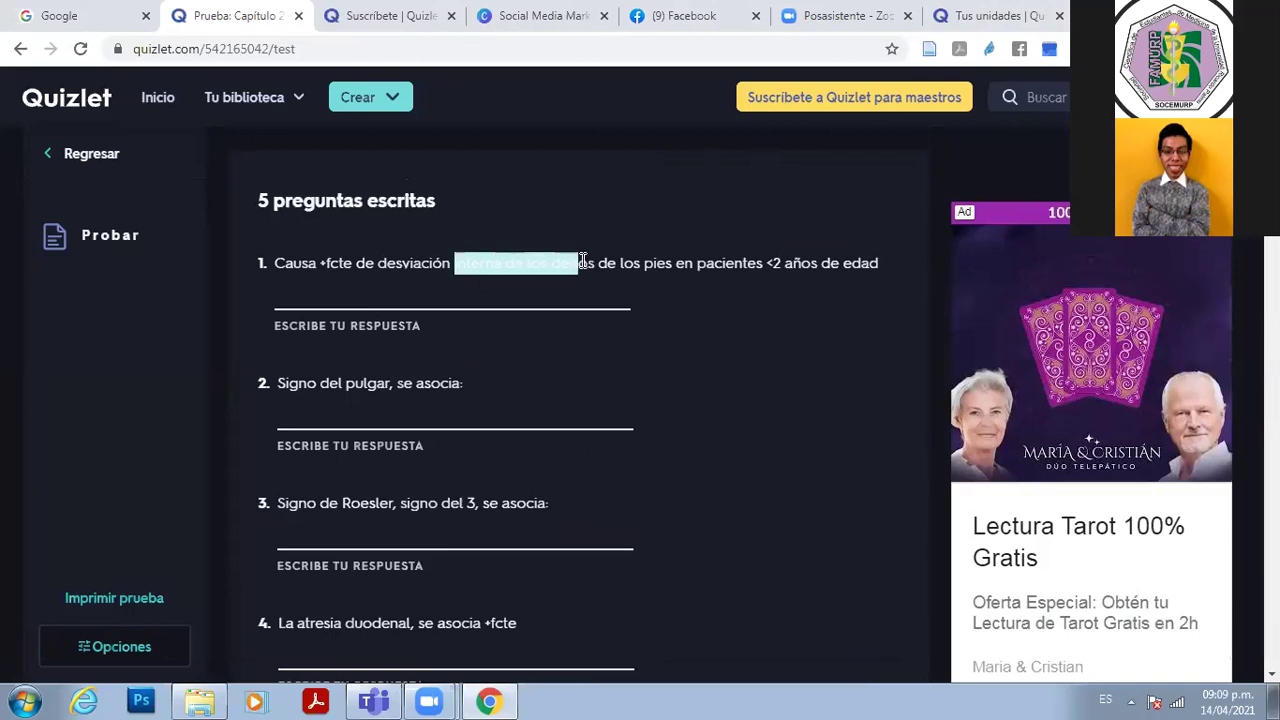
click(582, 262)
click(600, 292)
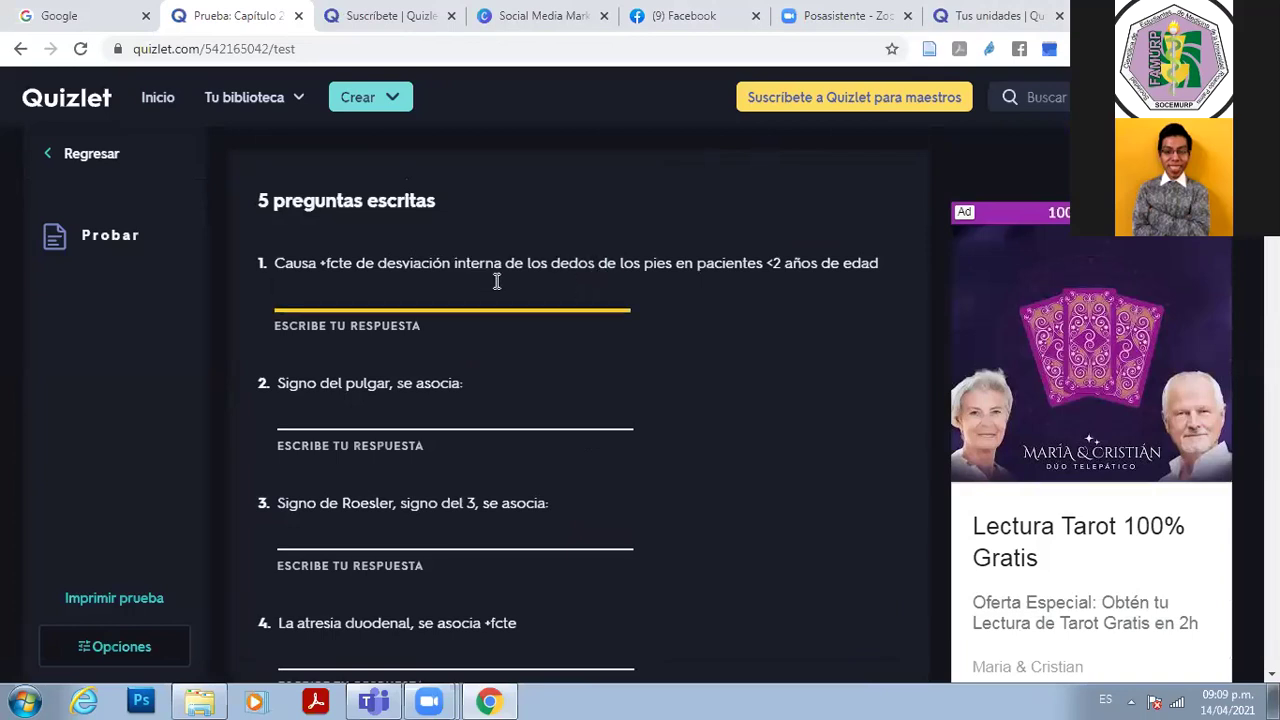
click(430, 417)
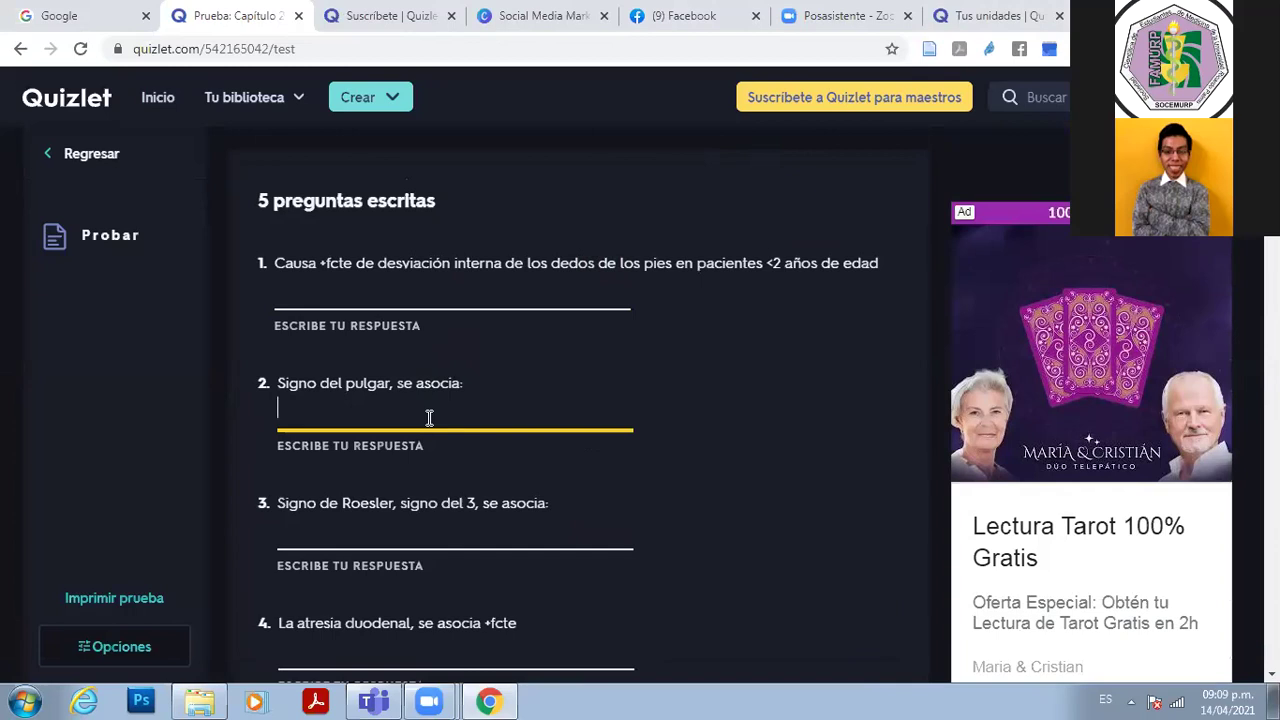
click(423, 534)
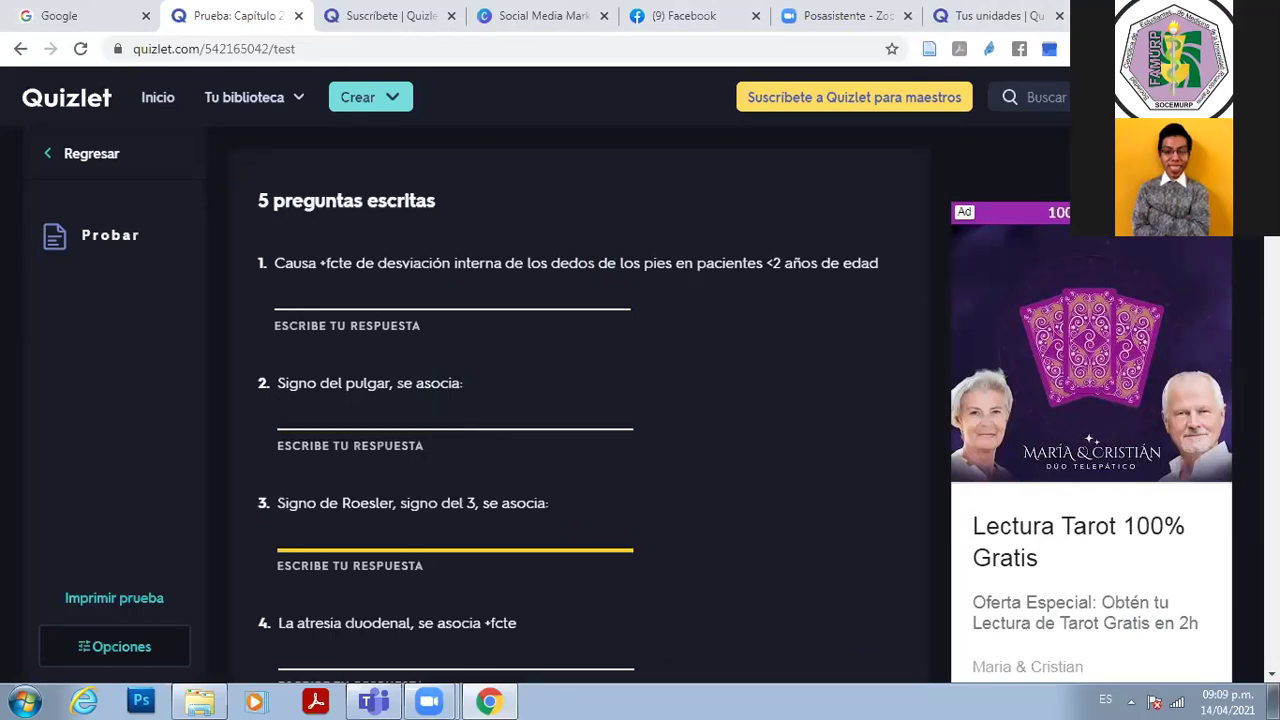